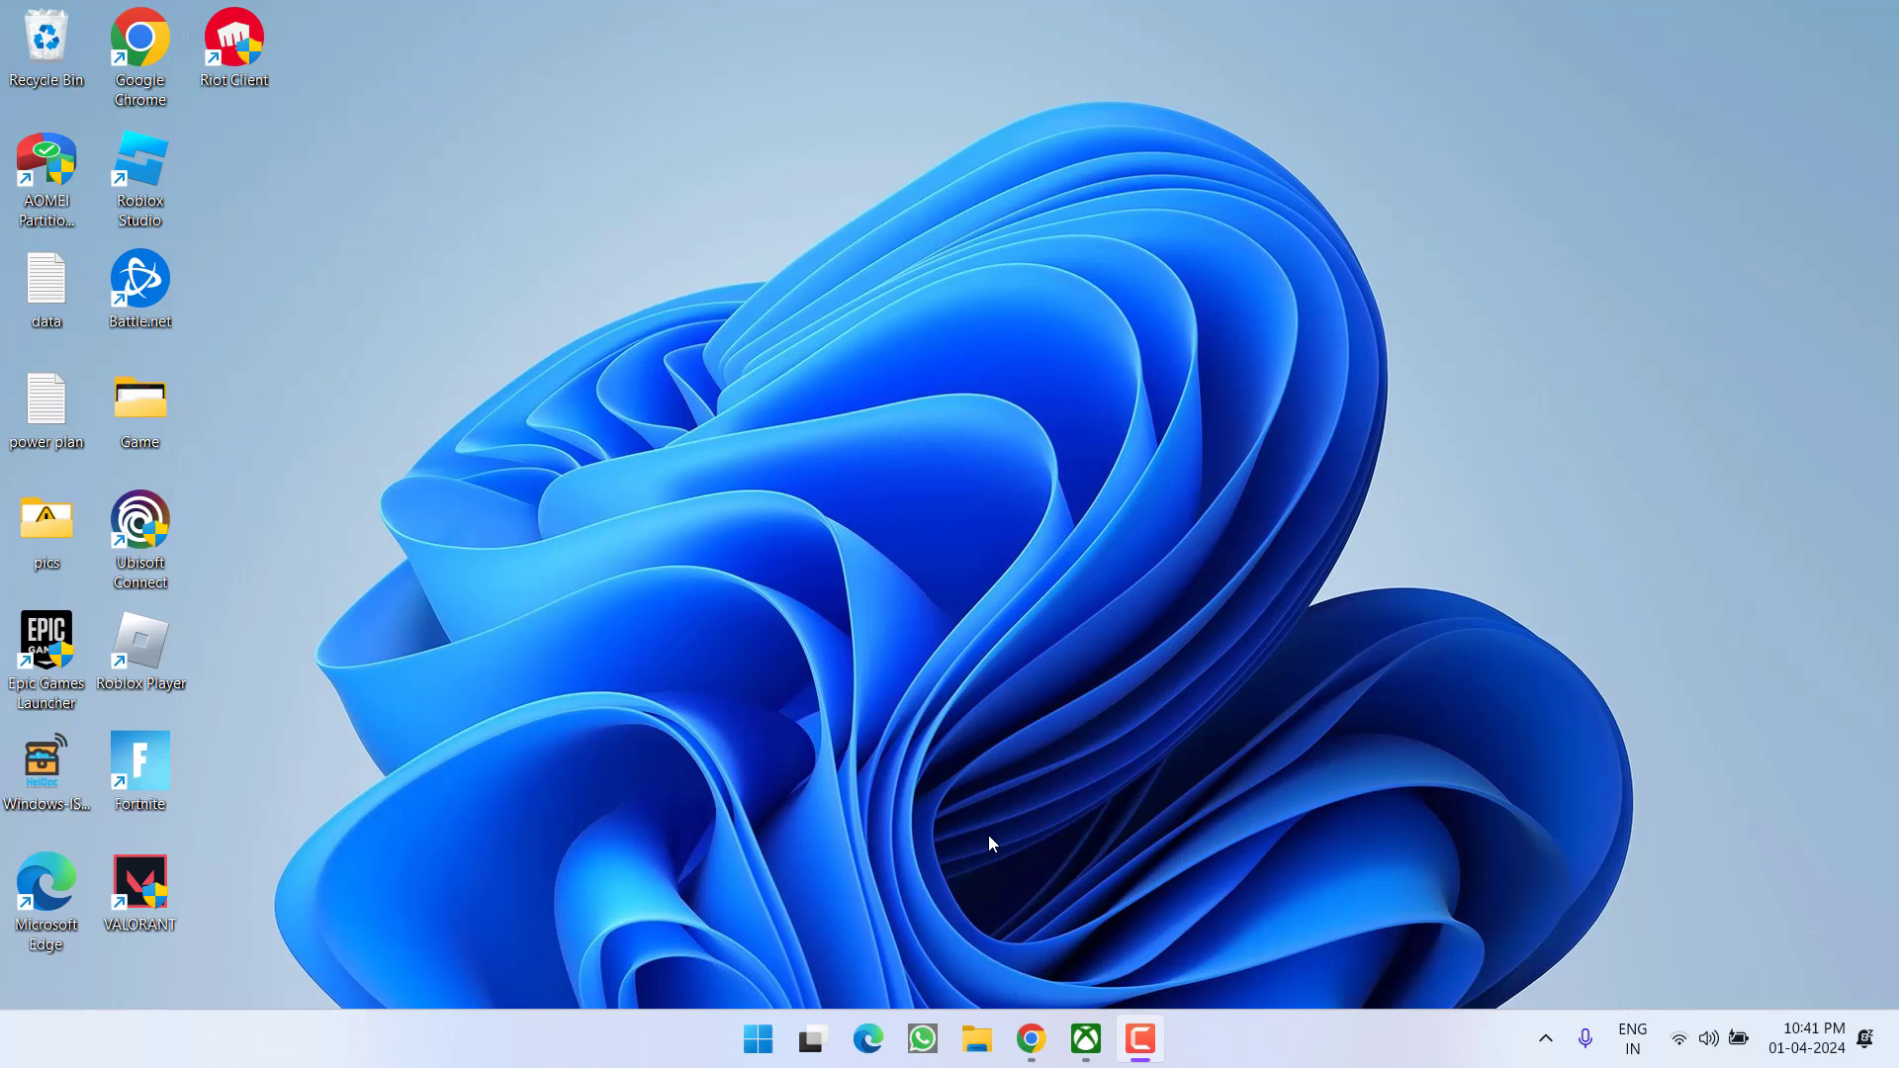
Load battle.net in Chrome, log in, and go to the Account Overview page
{"action": "left_click", "coordinate": [1030, 1039]}
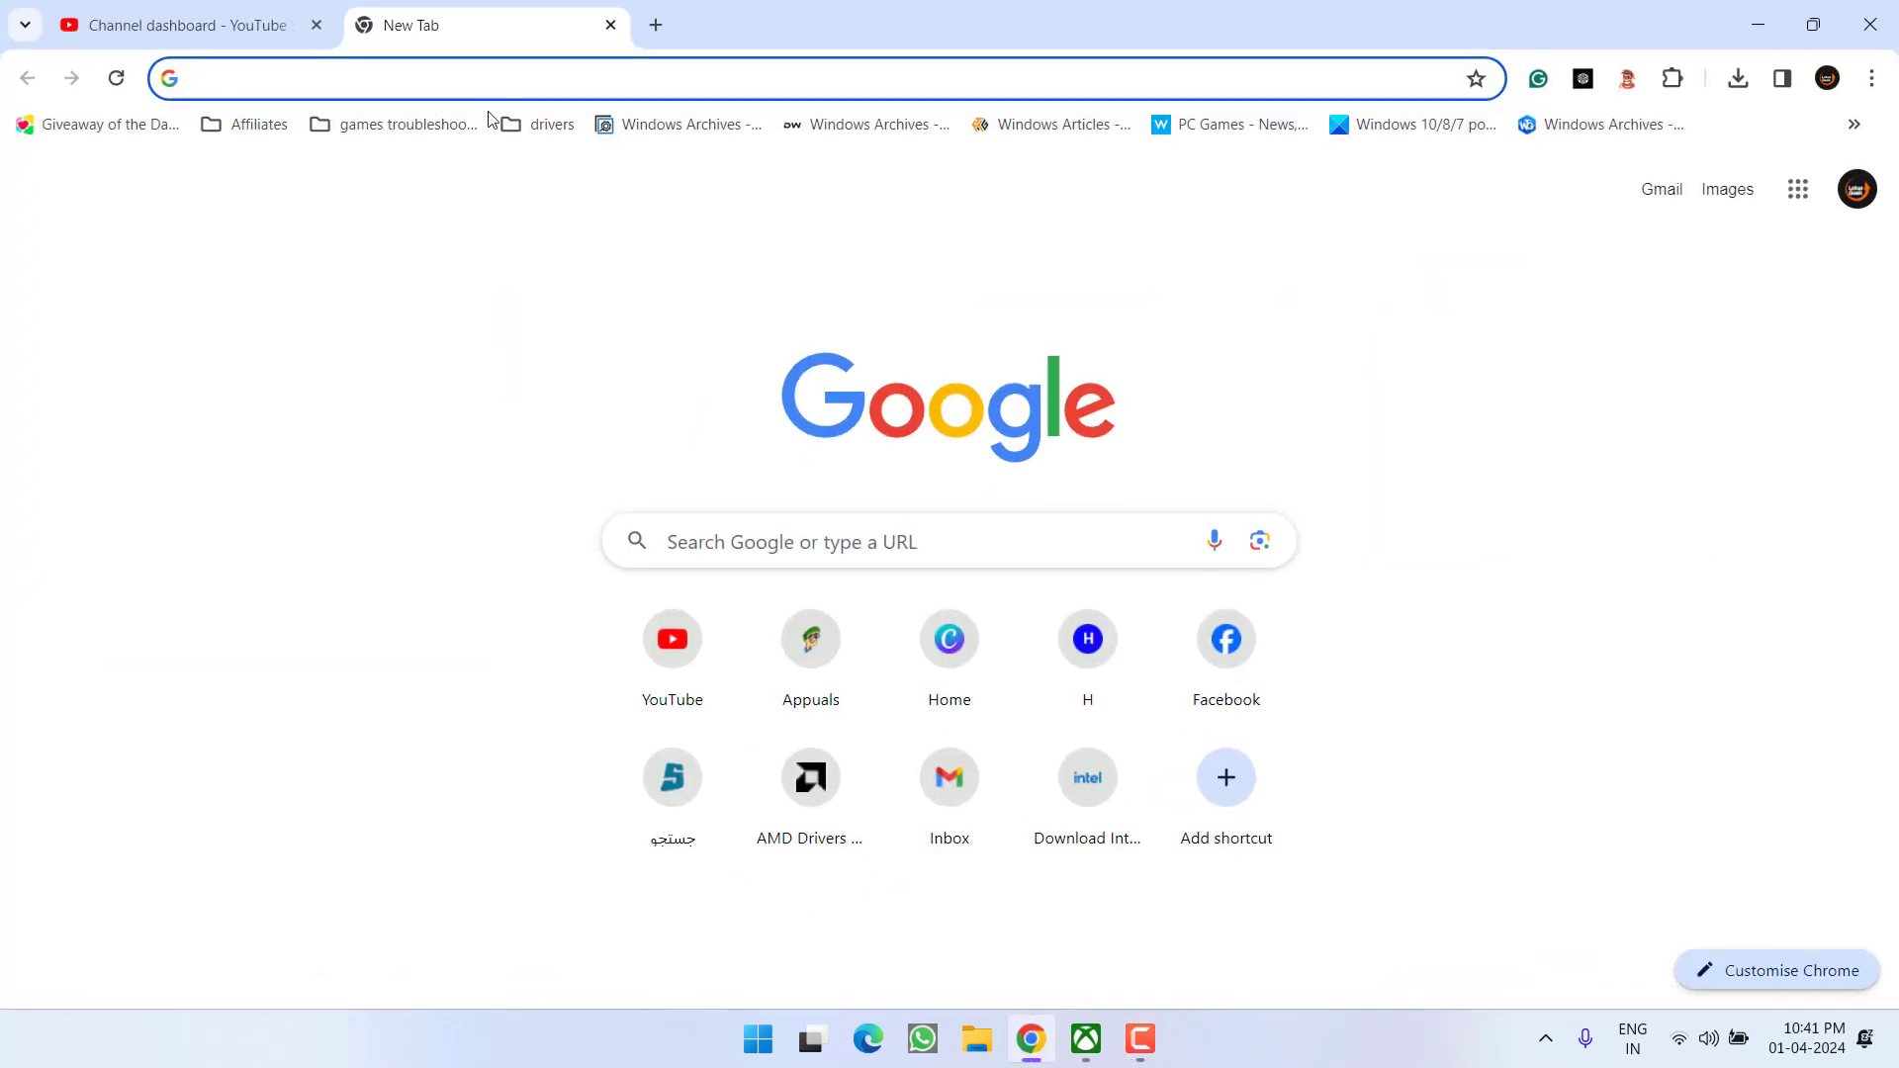
{"action": "type", "text": "battle.net/en-us?from=root"}
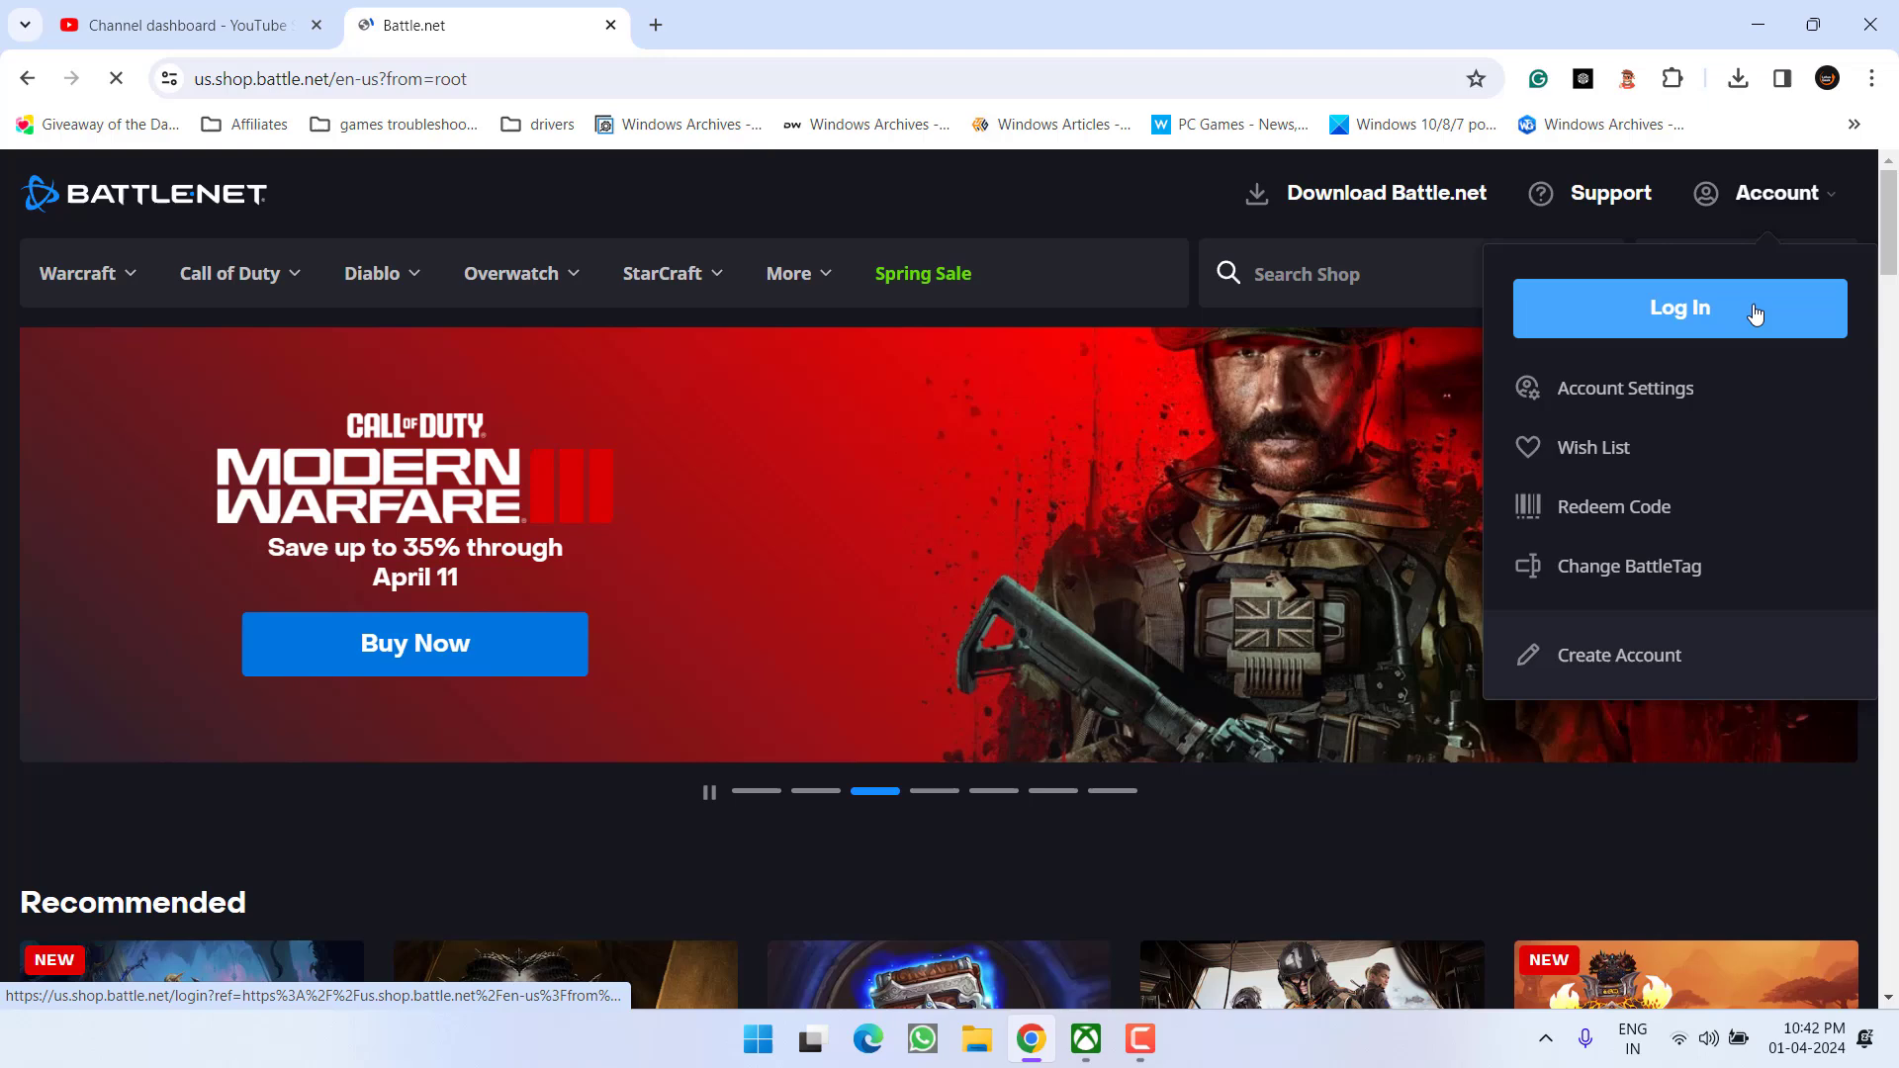
{"action": "left_click", "coordinate": [1674, 312]}
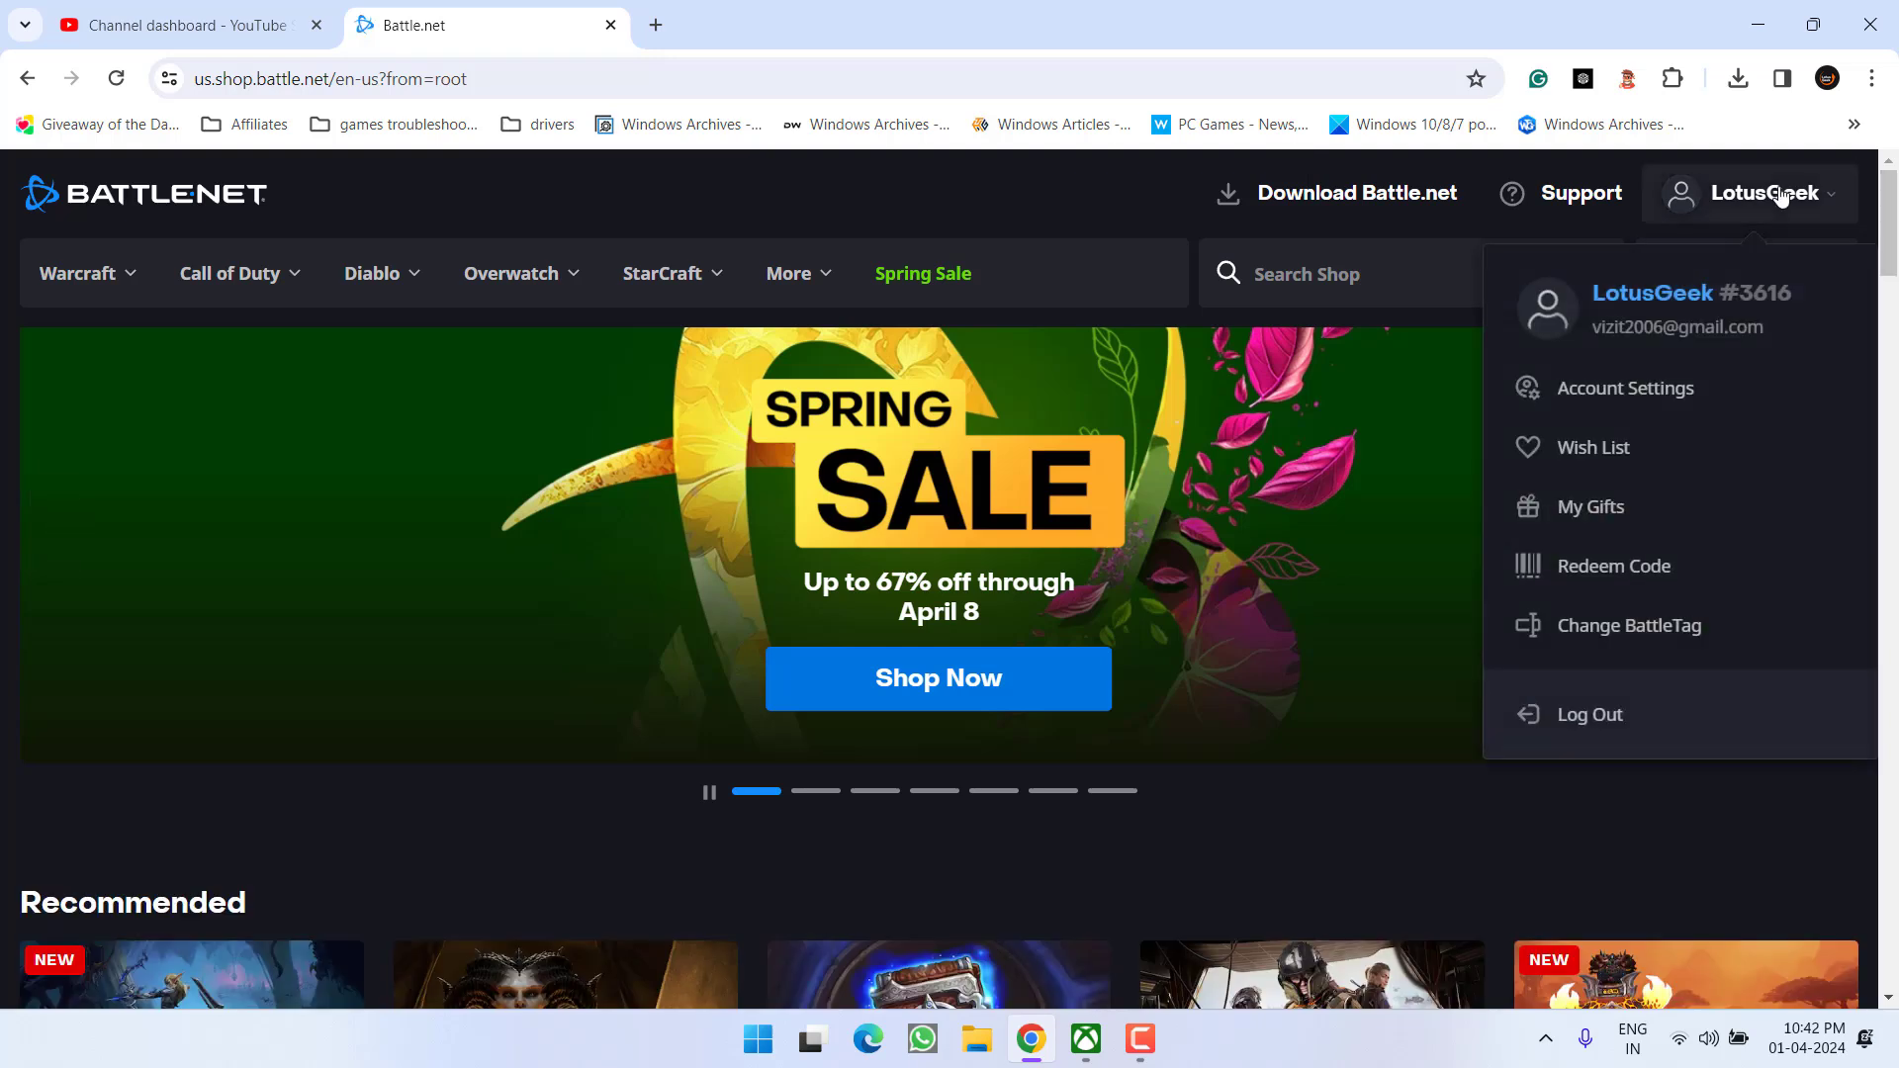
{"action": "left_click", "coordinate": [1596, 396]}
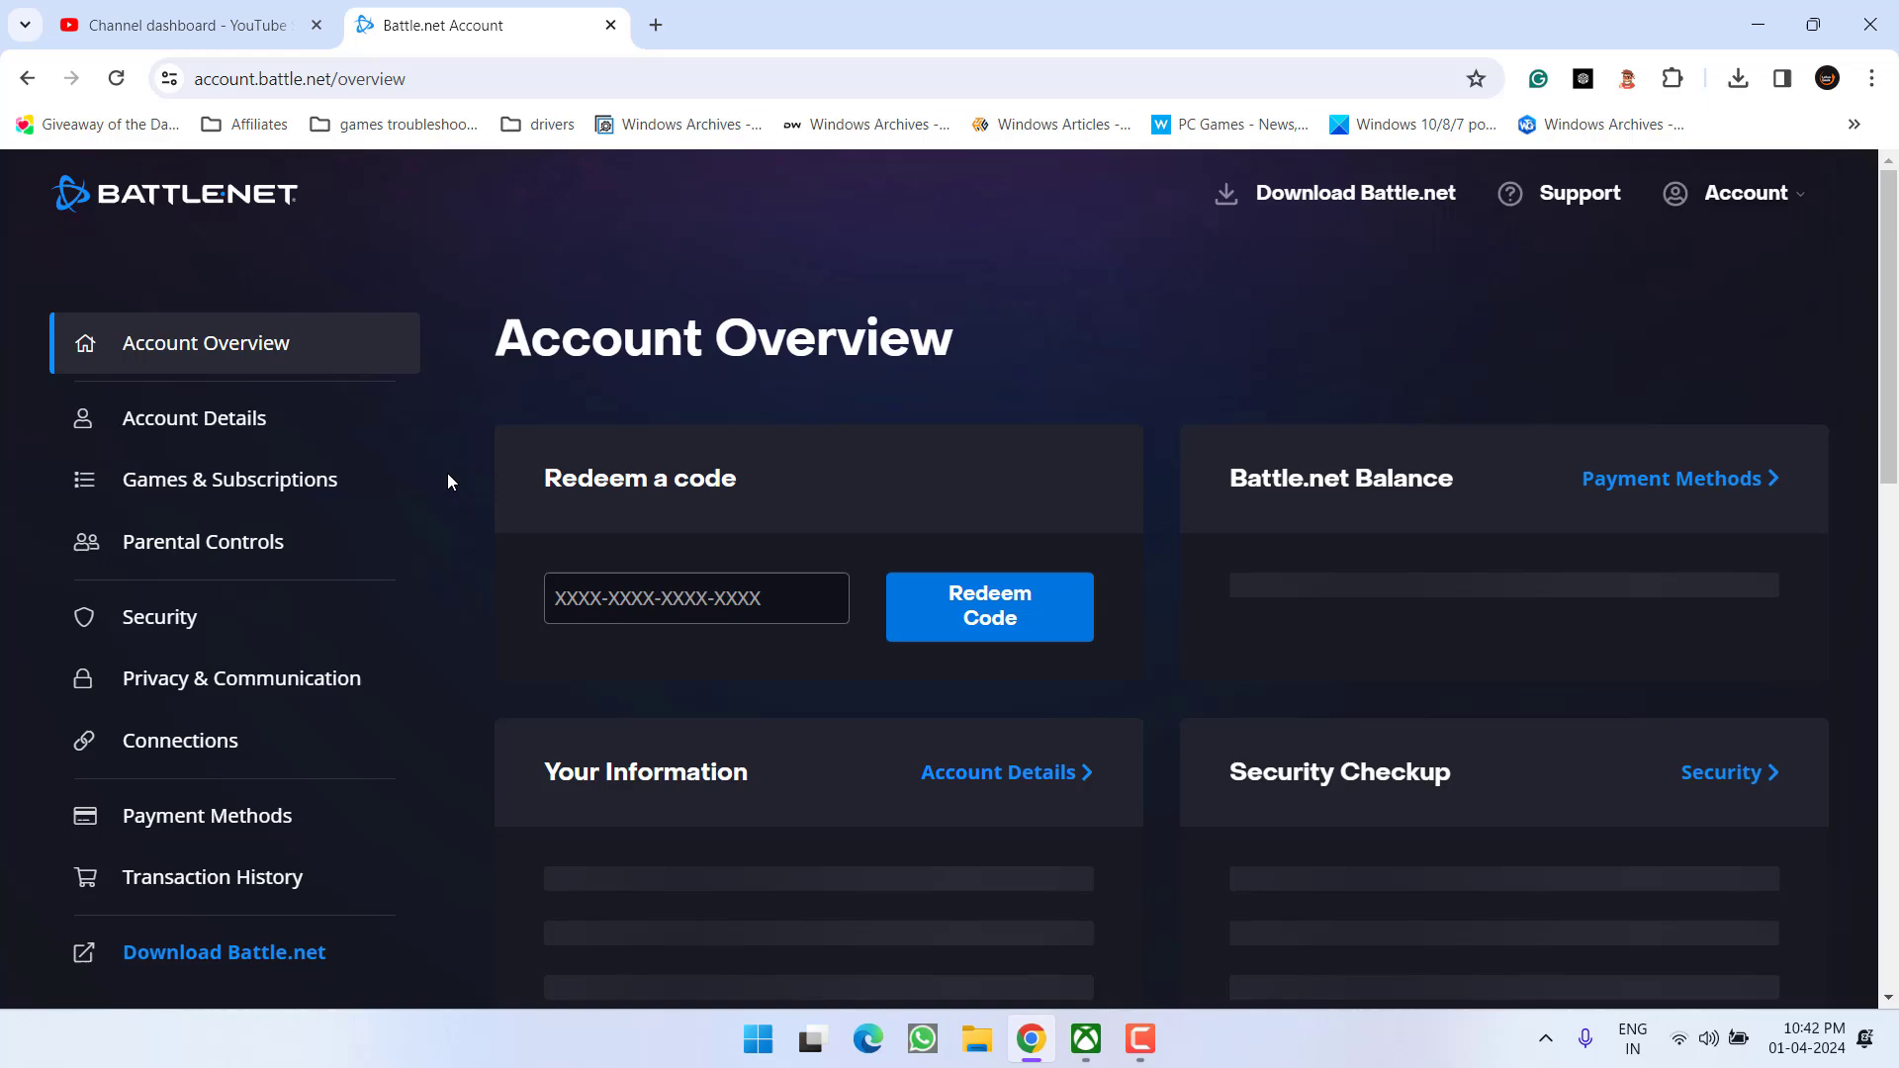
On the Connections page, highlight the Xbox Network row to confirm it shows as connected
{"action": "left_click", "coordinate": [183, 740]}
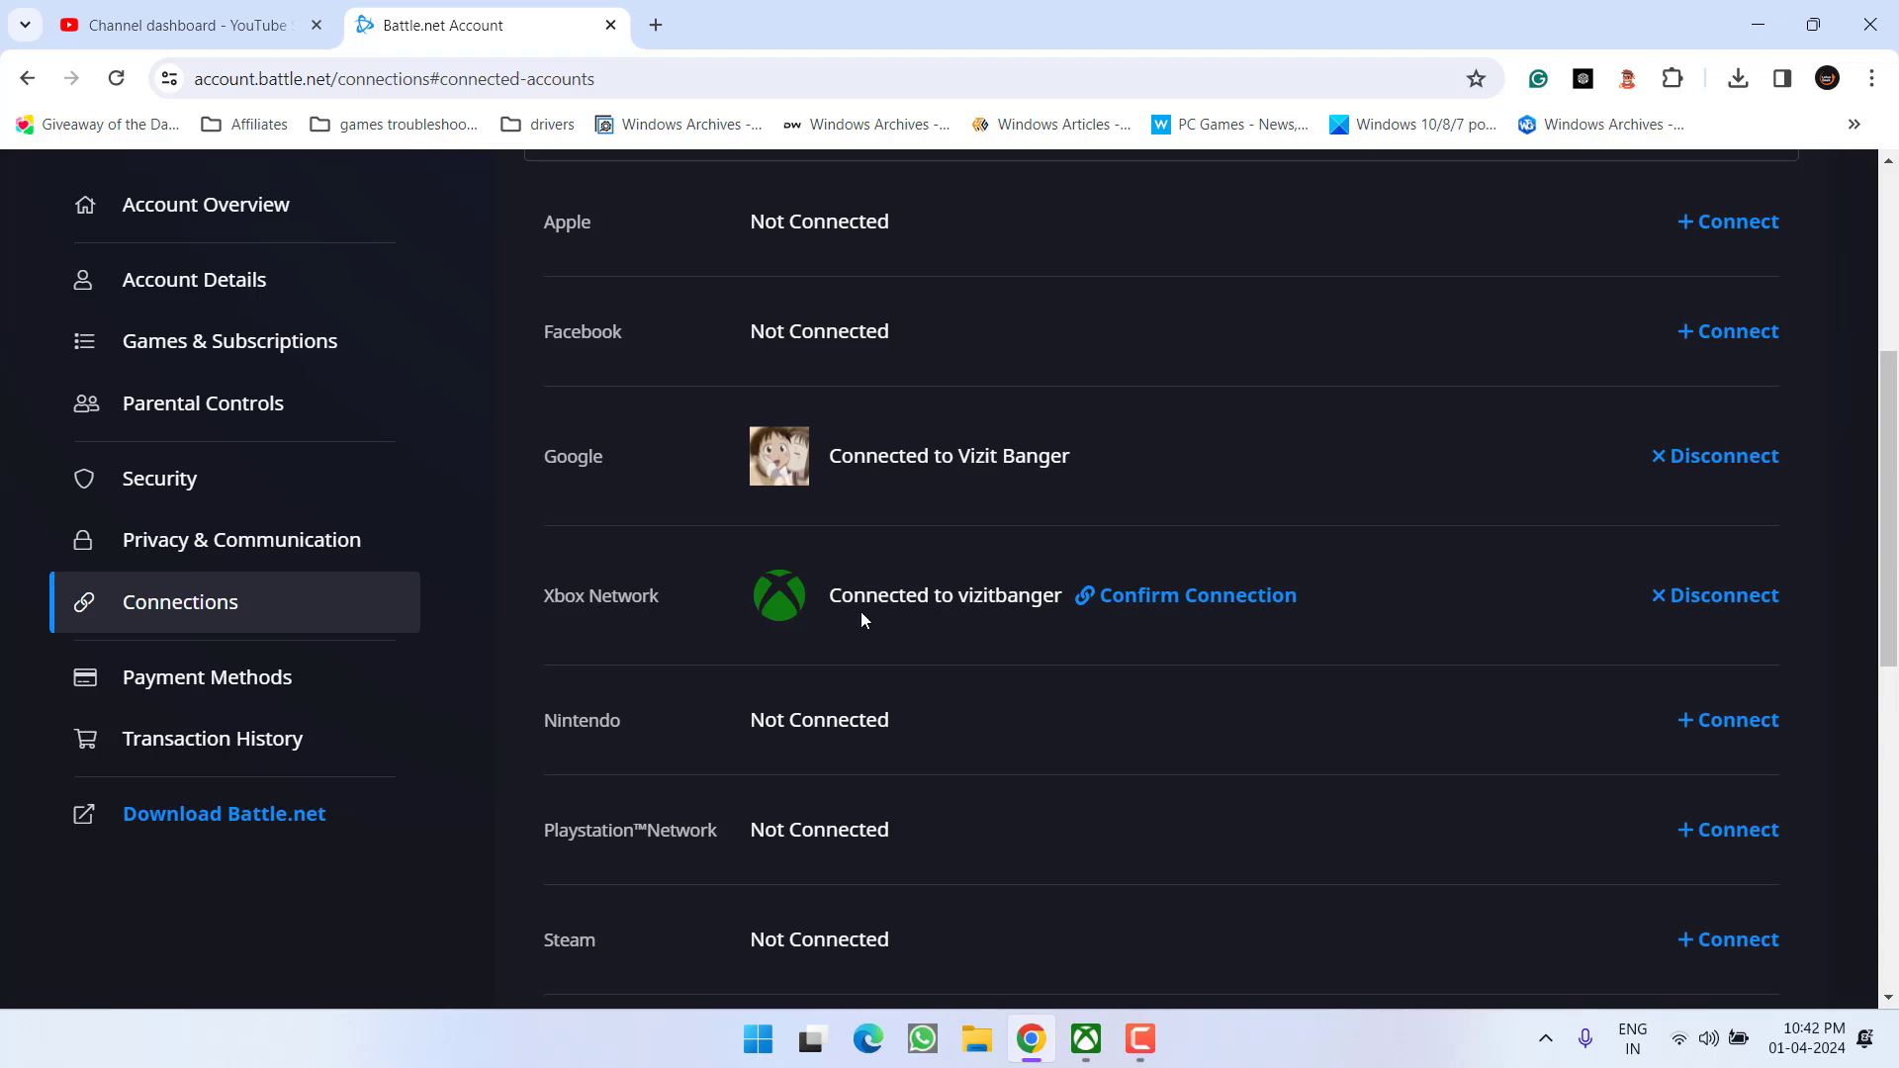
{"action": "left_click_drag", "start_coordinate": [842, 596], "coordinate": [1019, 596]}
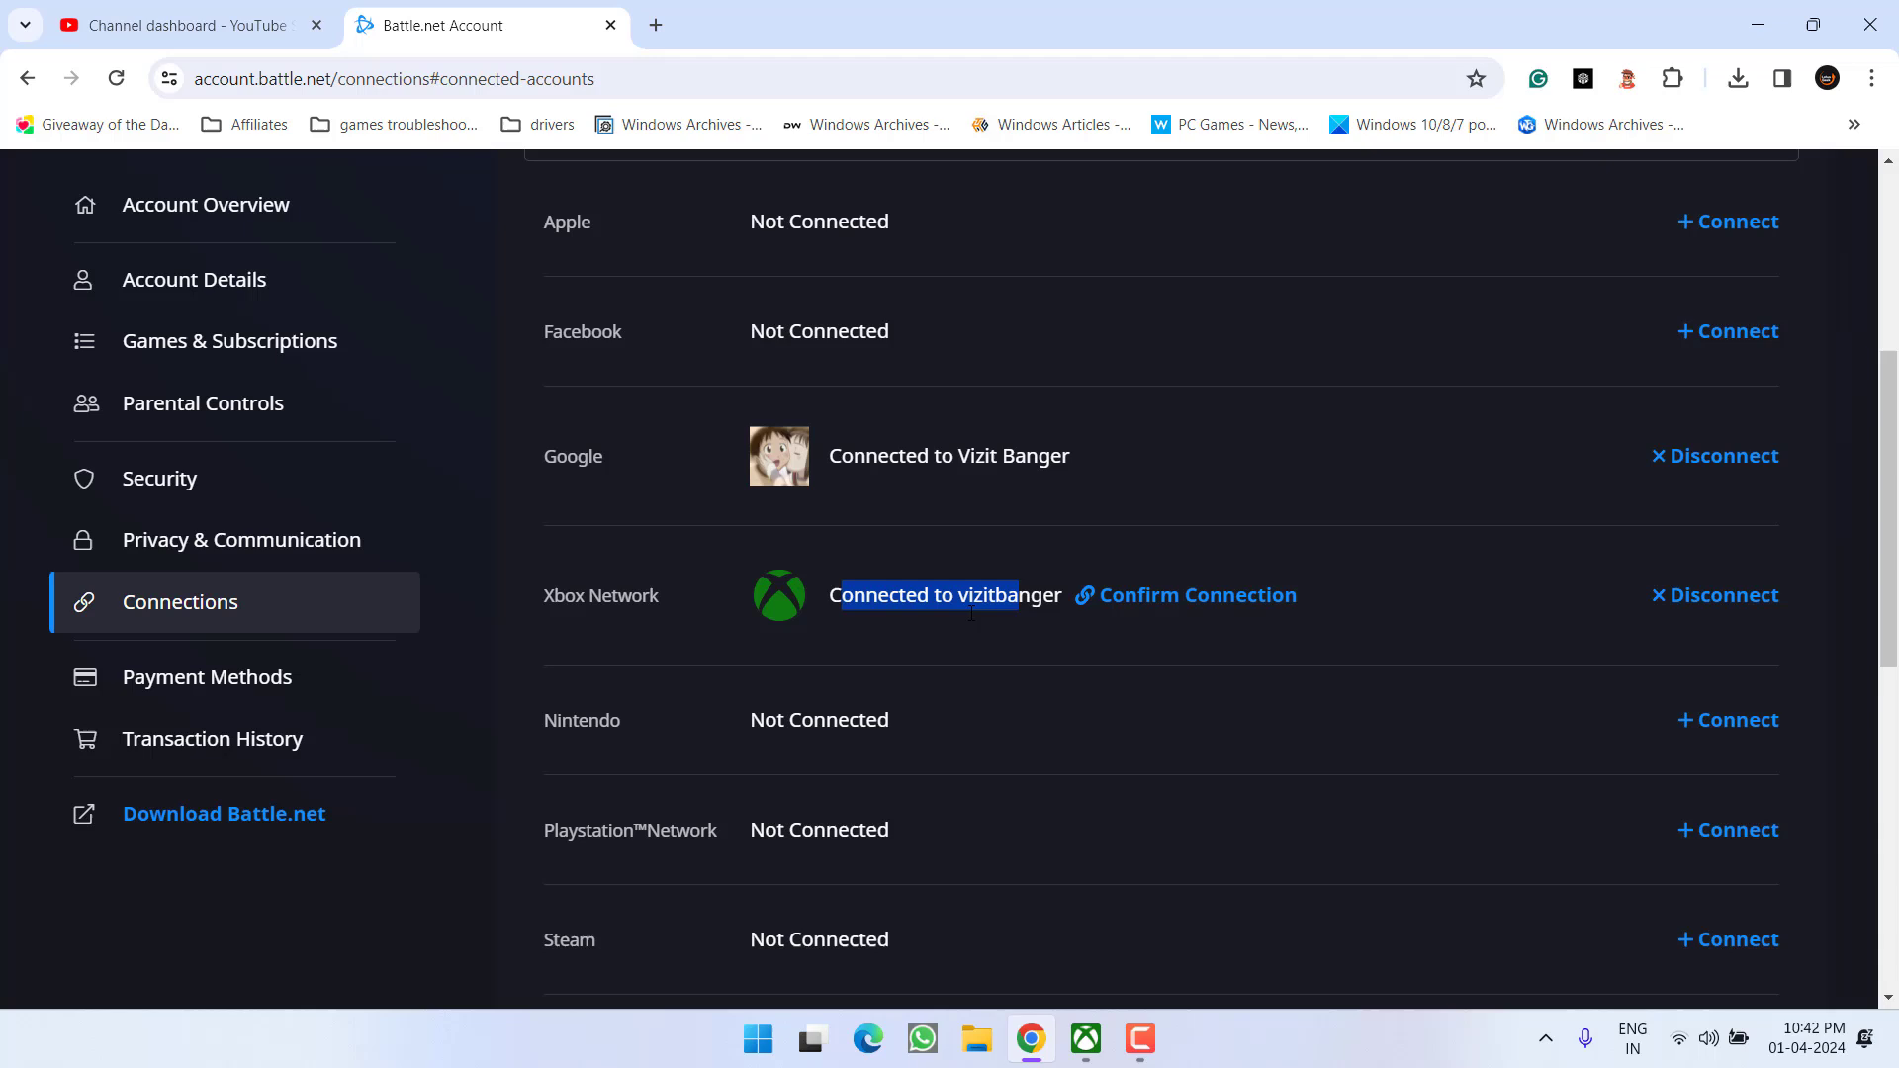
{"action": "left_click", "coordinate": [952, 627]}
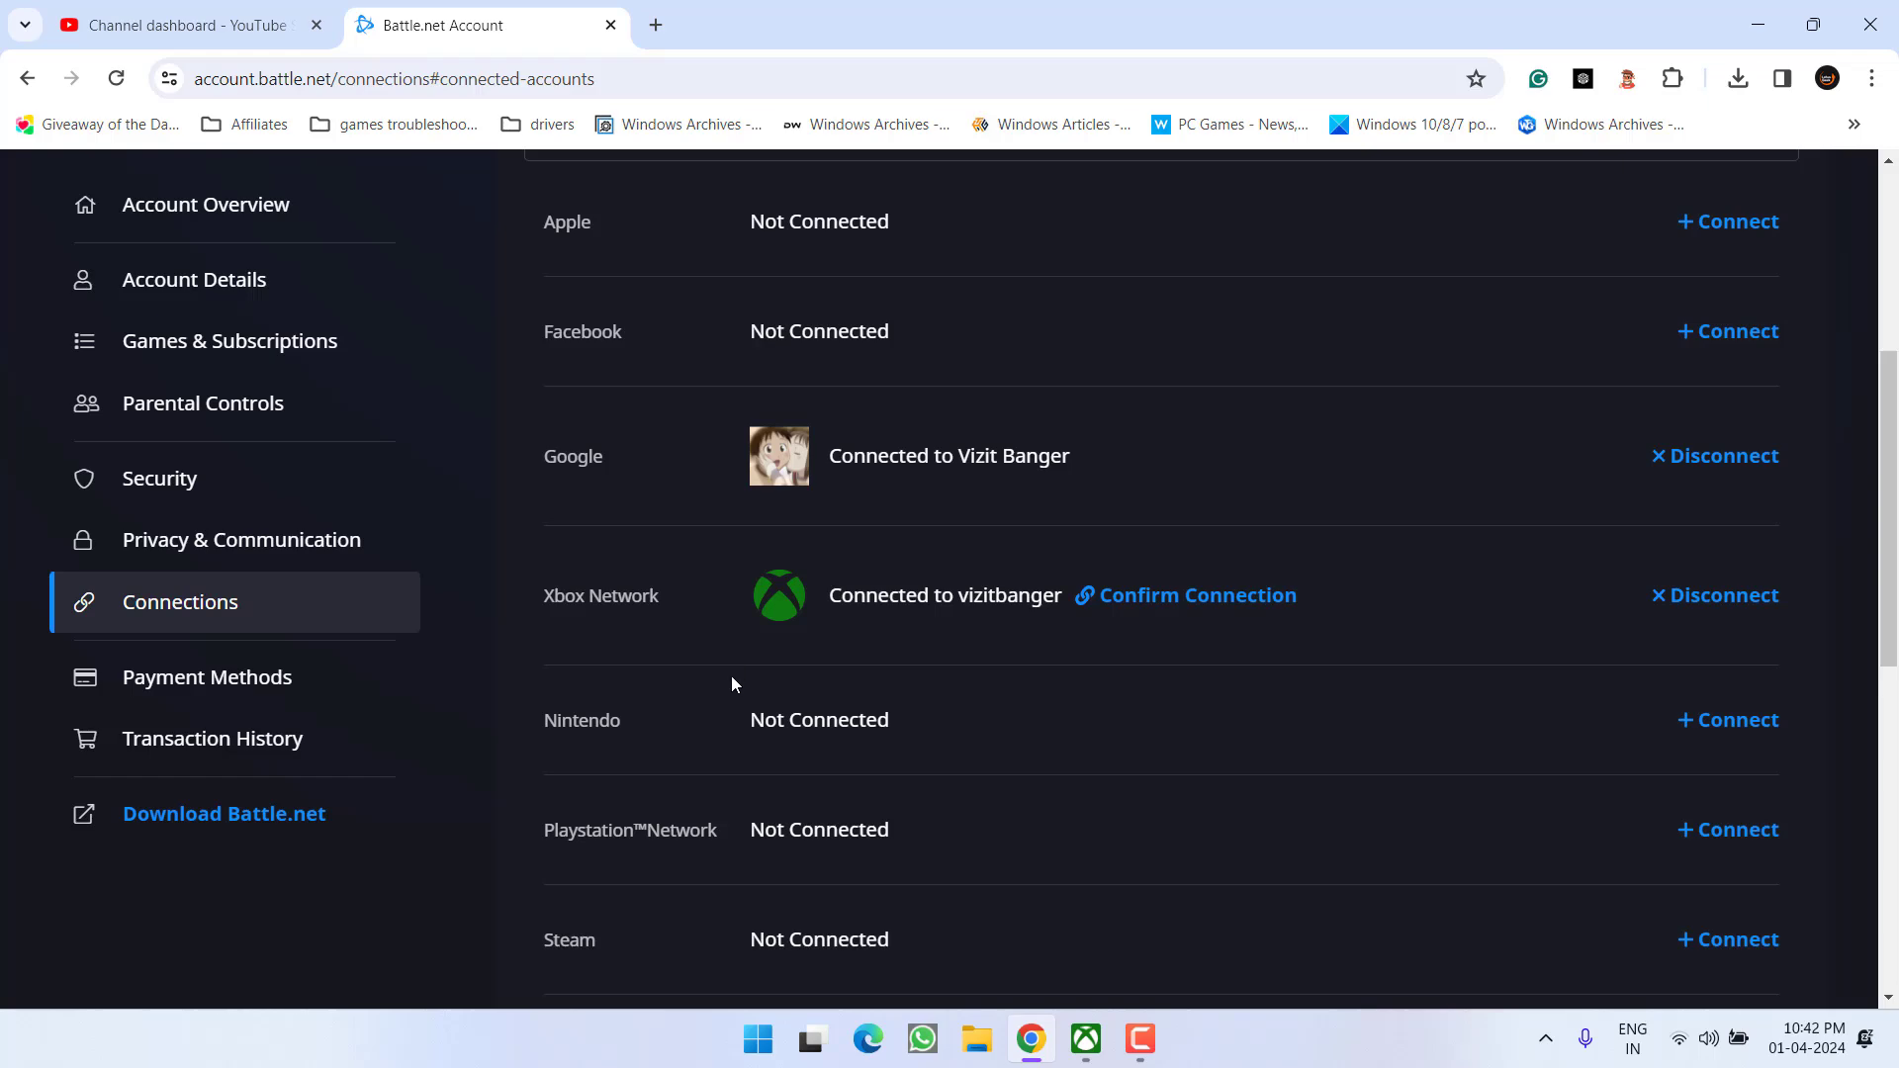
On the Account Details page, highlight the Country / Region entry to confirm it reads India
{"action": "scroll", "coordinate": [732, 682], "scroll_direction": "up", "scroll_amount": 5}
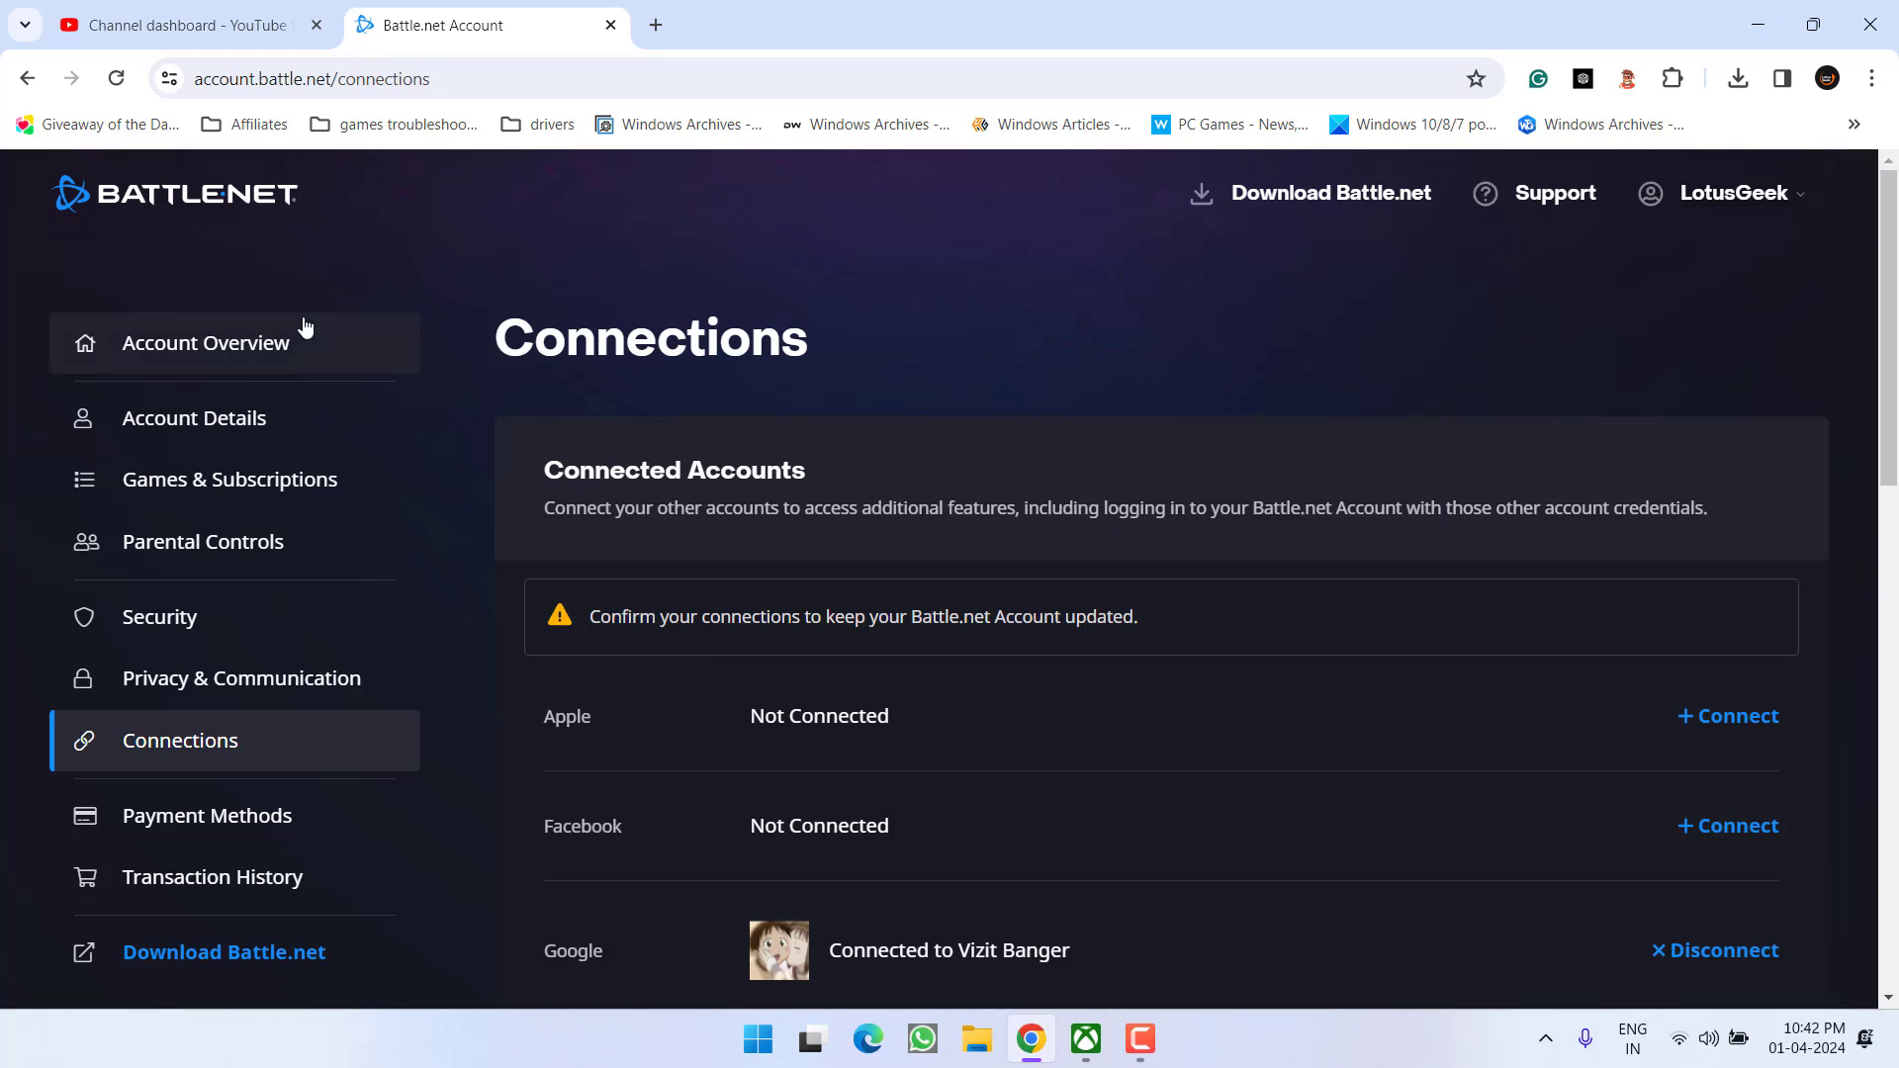
{"action": "left_click", "coordinate": [218, 425]}
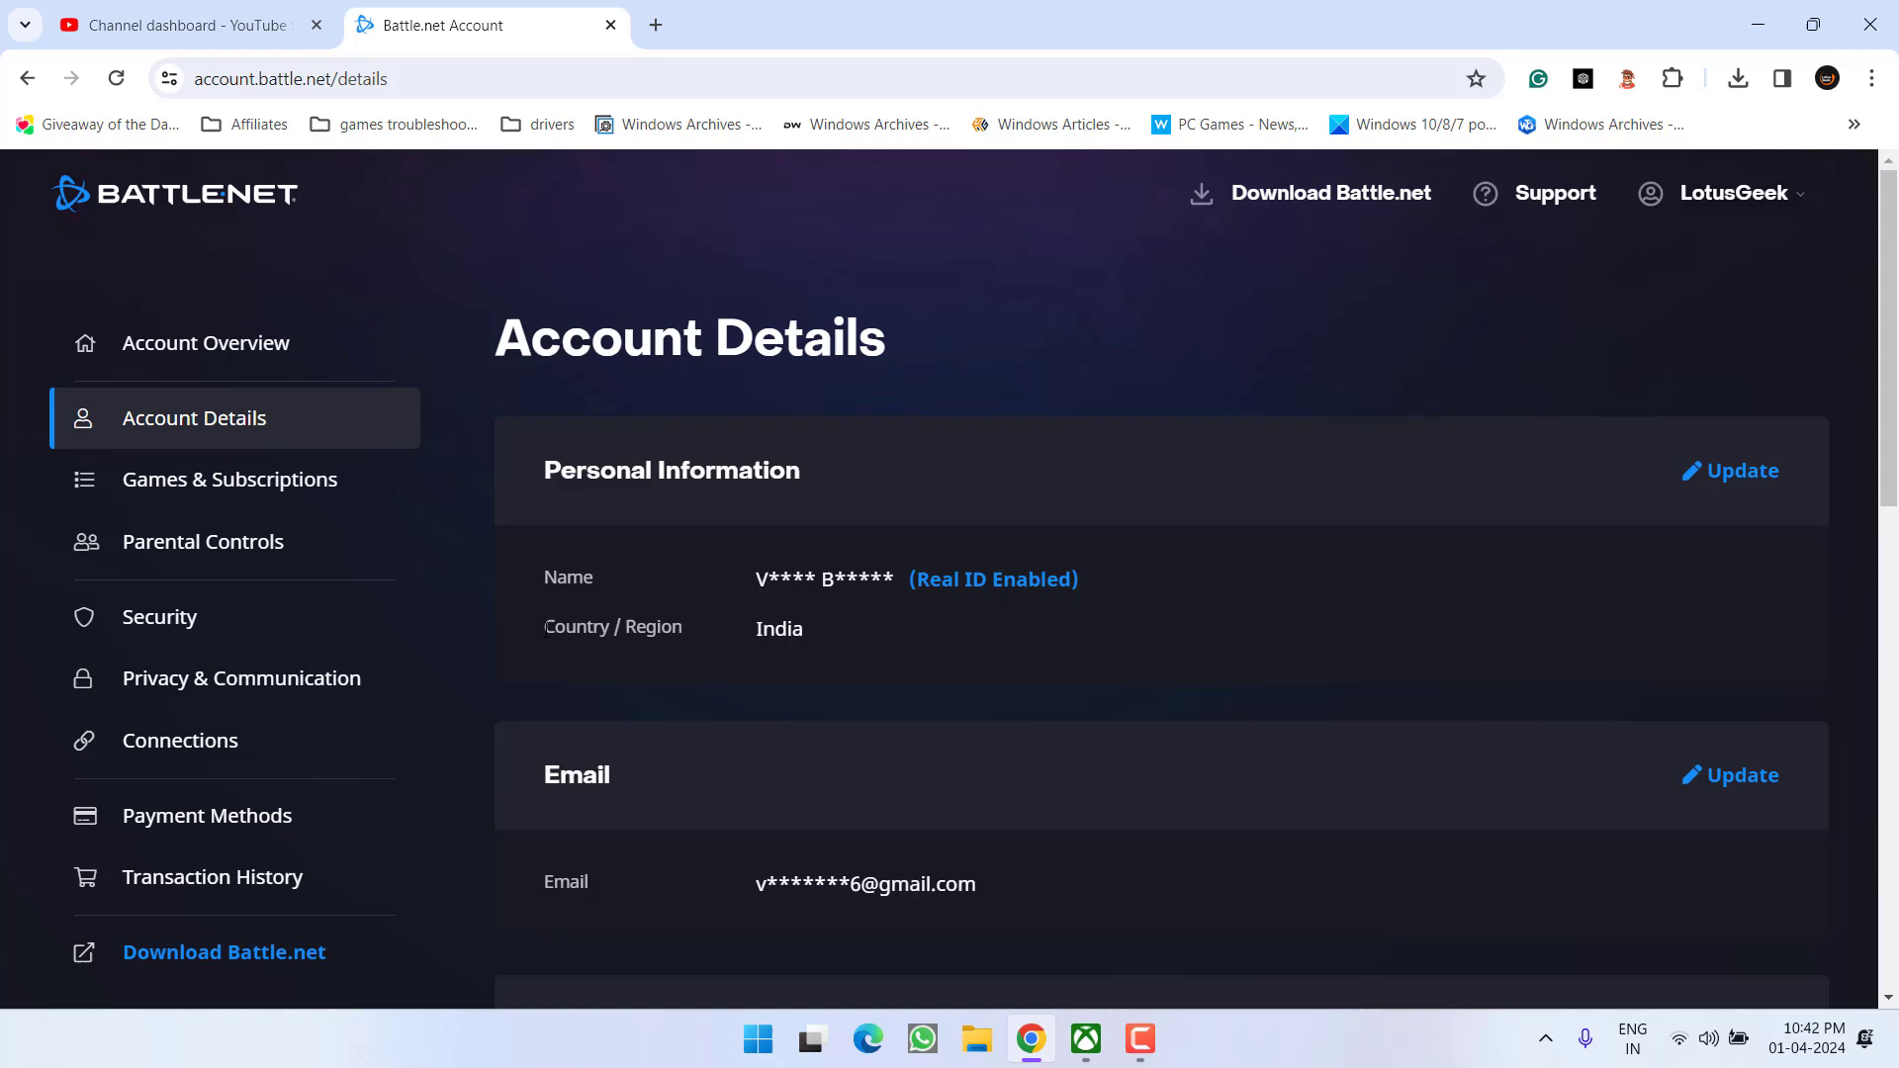
{"action": "left_click_drag", "start_coordinate": [546, 630], "coordinate": [829, 640]}
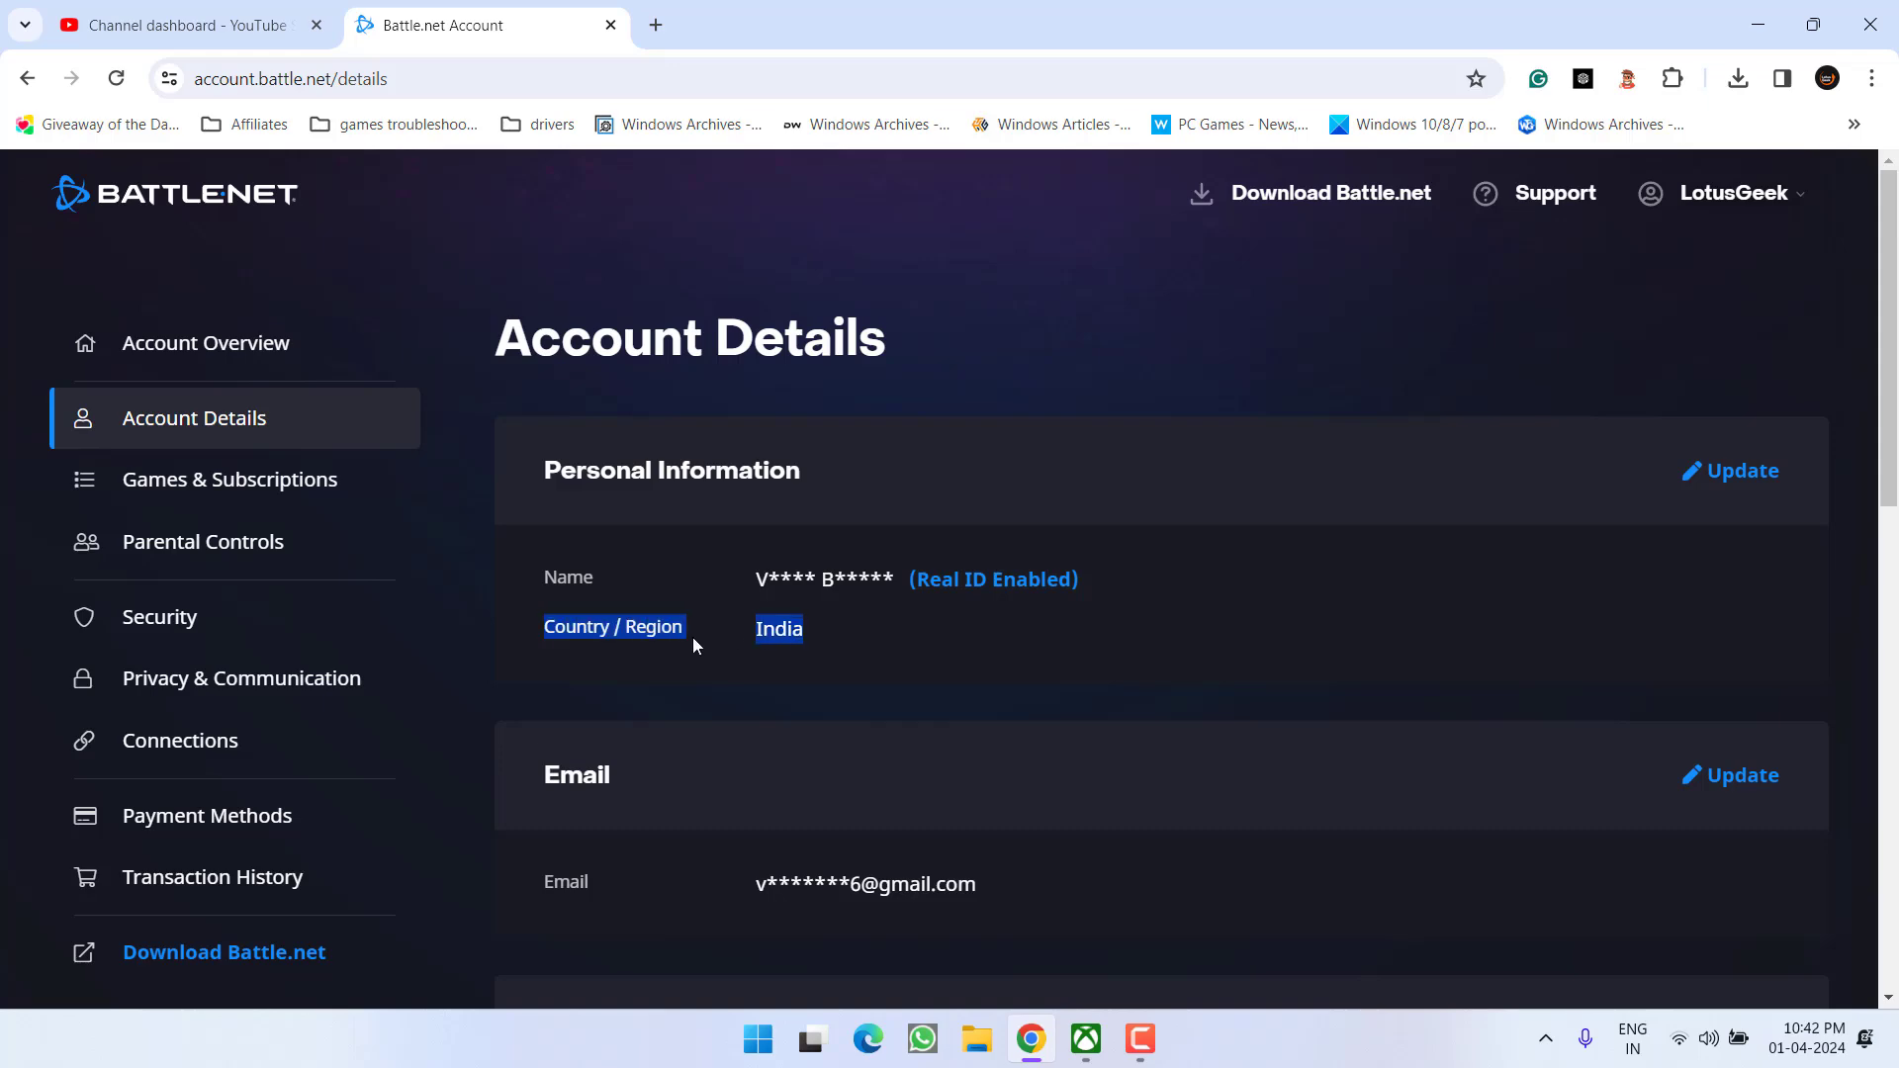
Minimize the Xbox app and check the Americas, Europe and Asia region options in Battle.net
{"action": "left_click", "coordinate": [1086, 1039]}
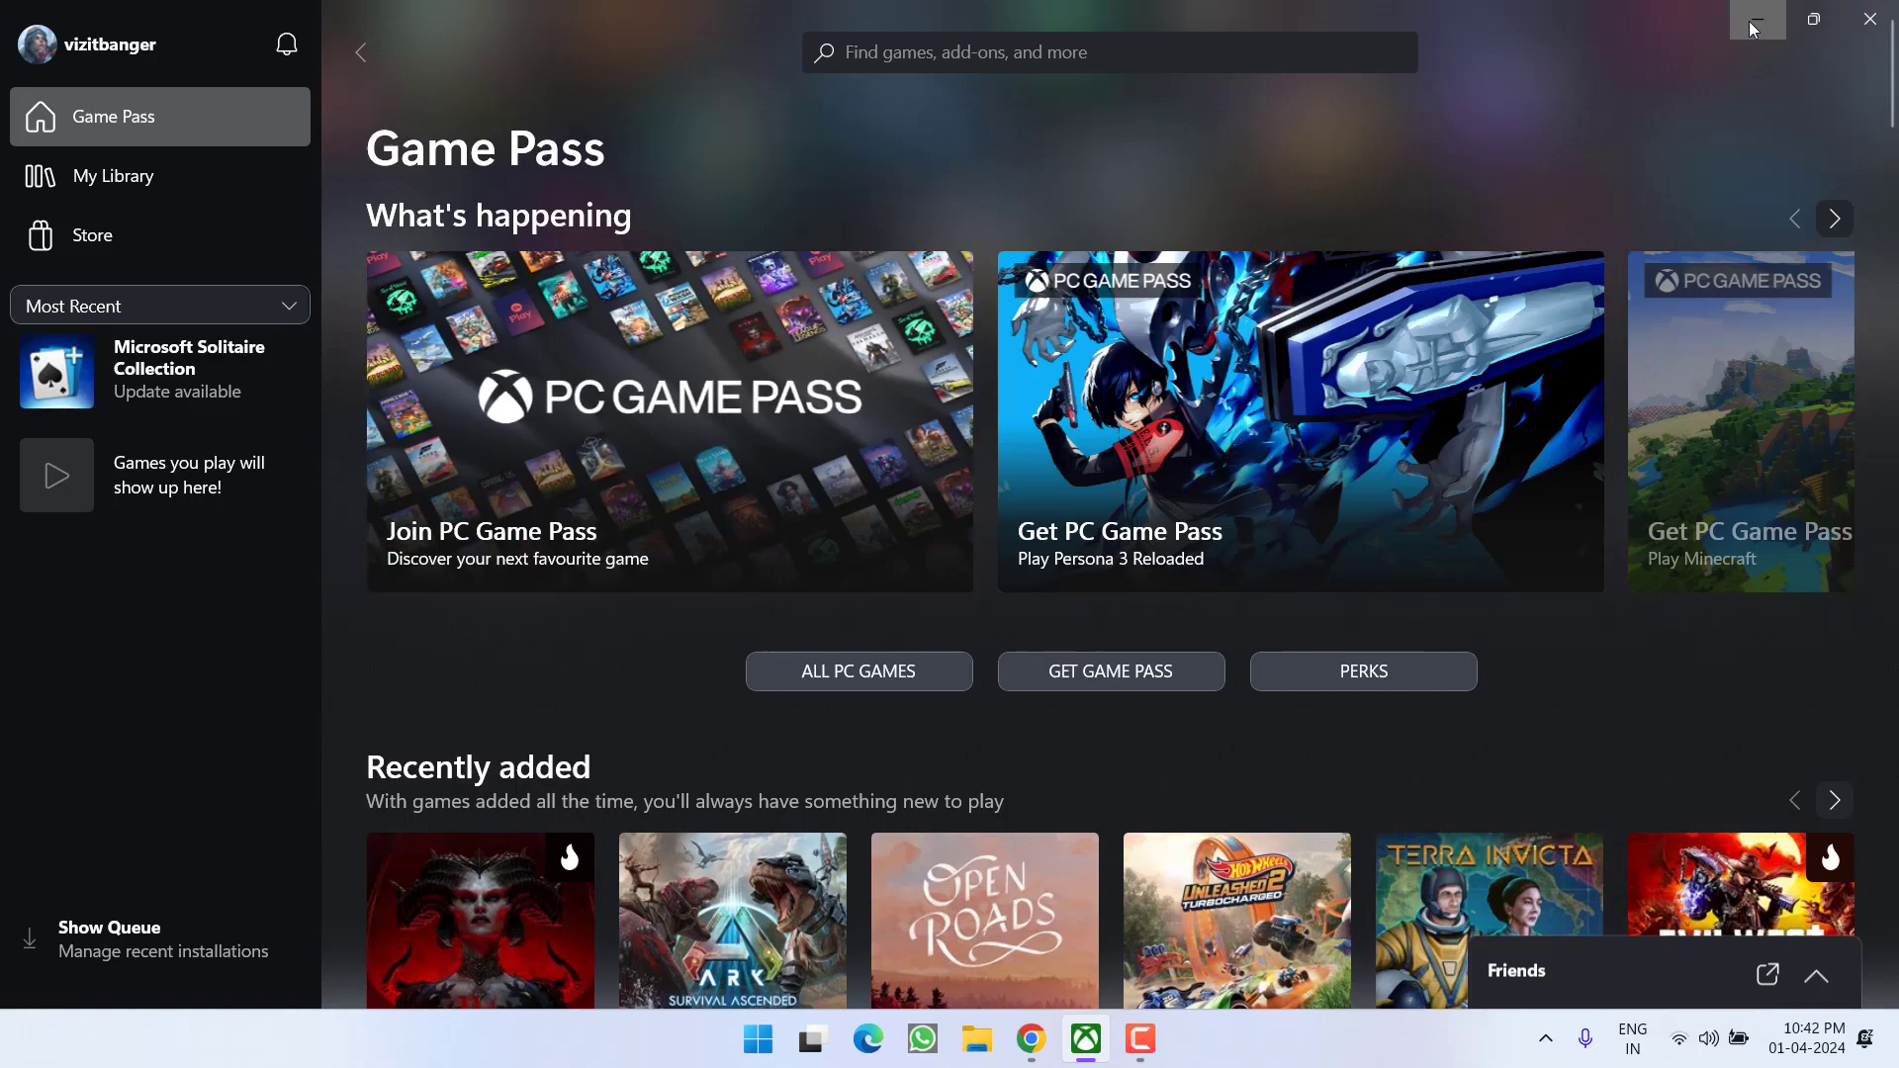
{"action": "left_click", "coordinate": [1758, 19]}
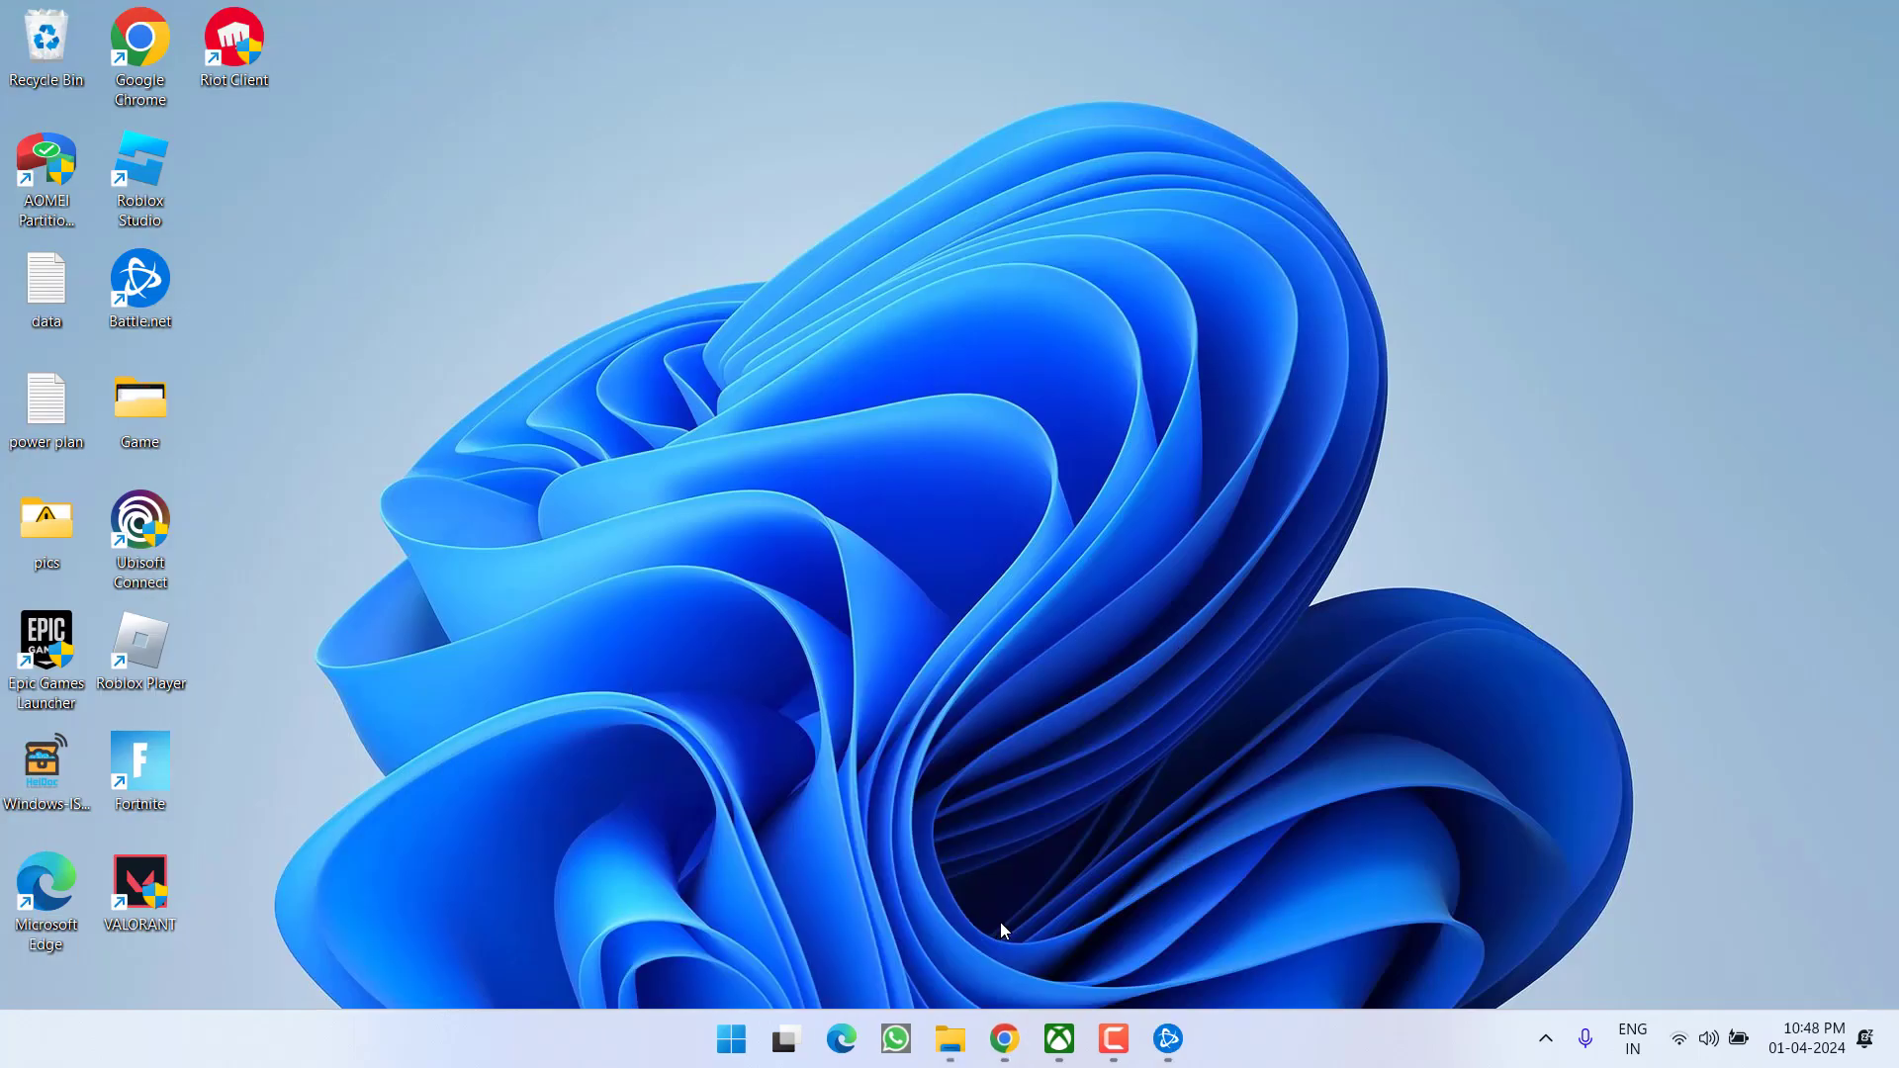
{"action": "left_click", "coordinate": [1168, 1039]}
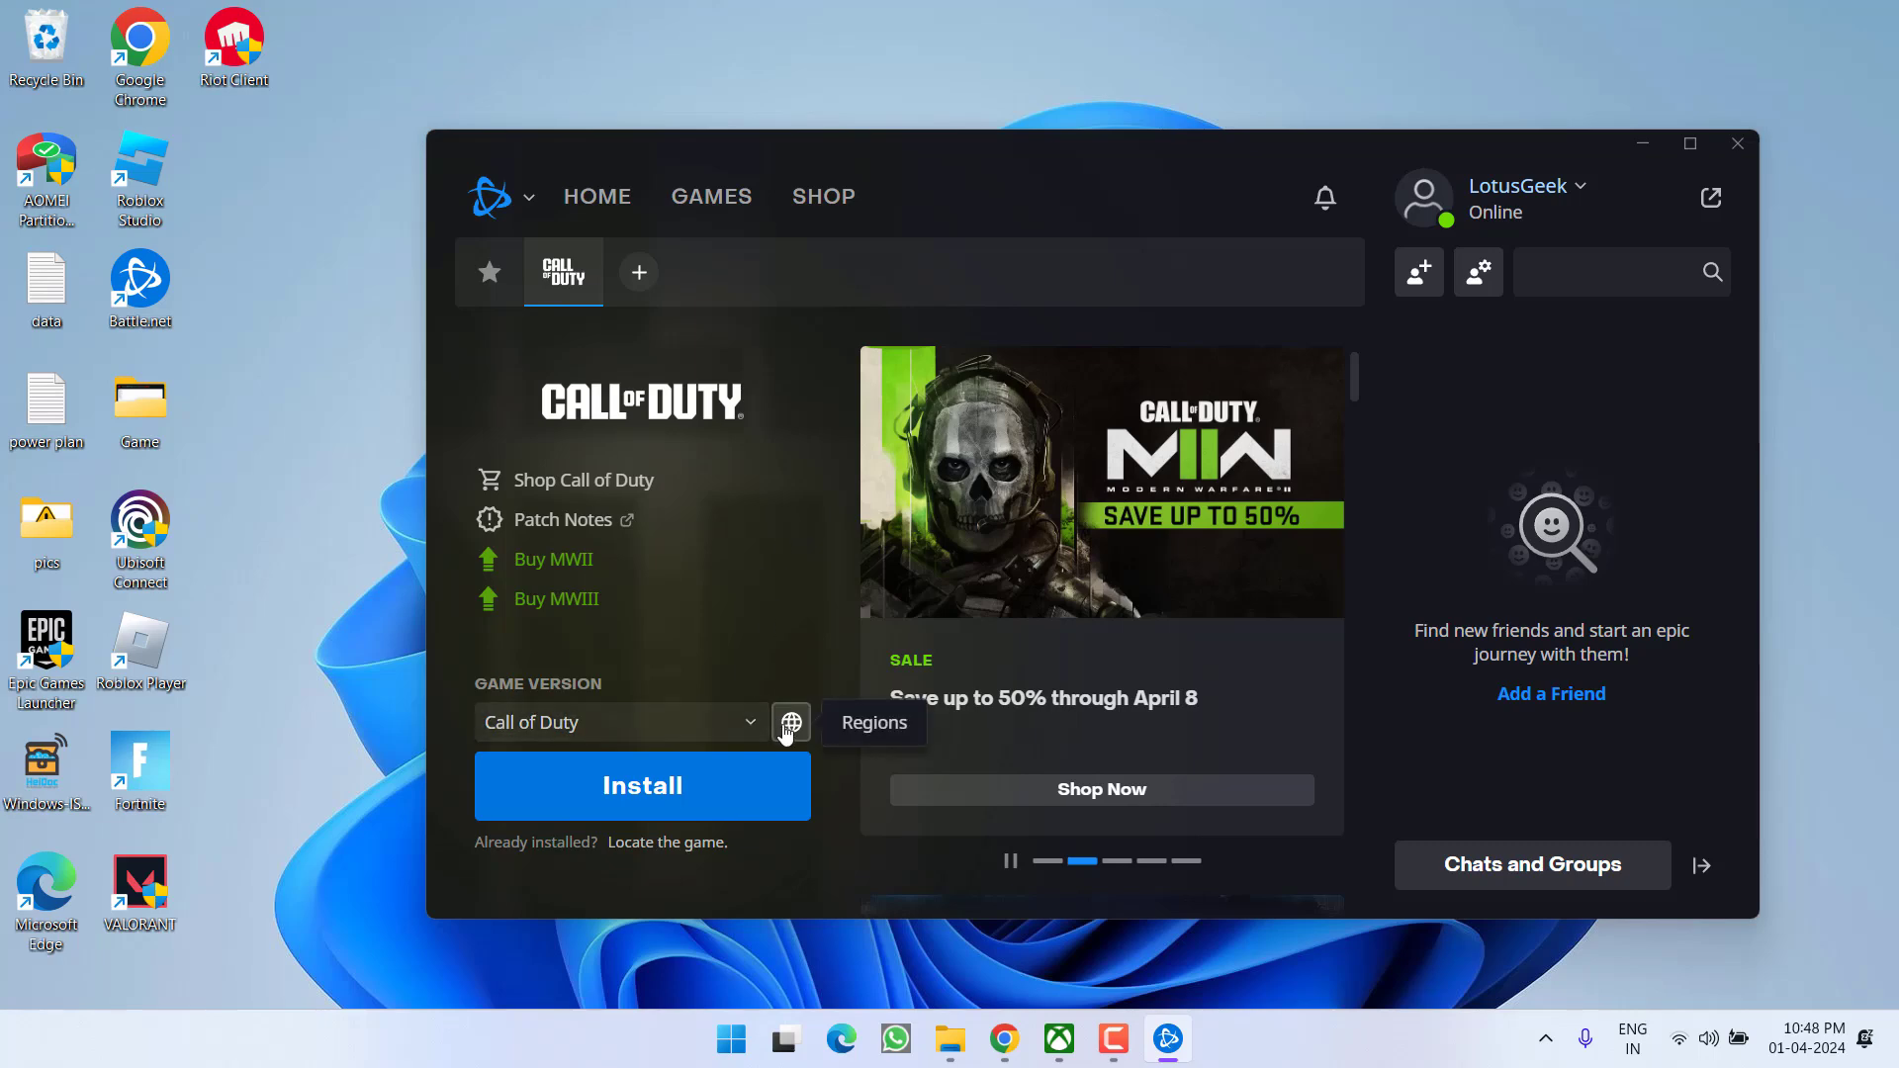
{"action": "left_click", "coordinate": [781, 727]}
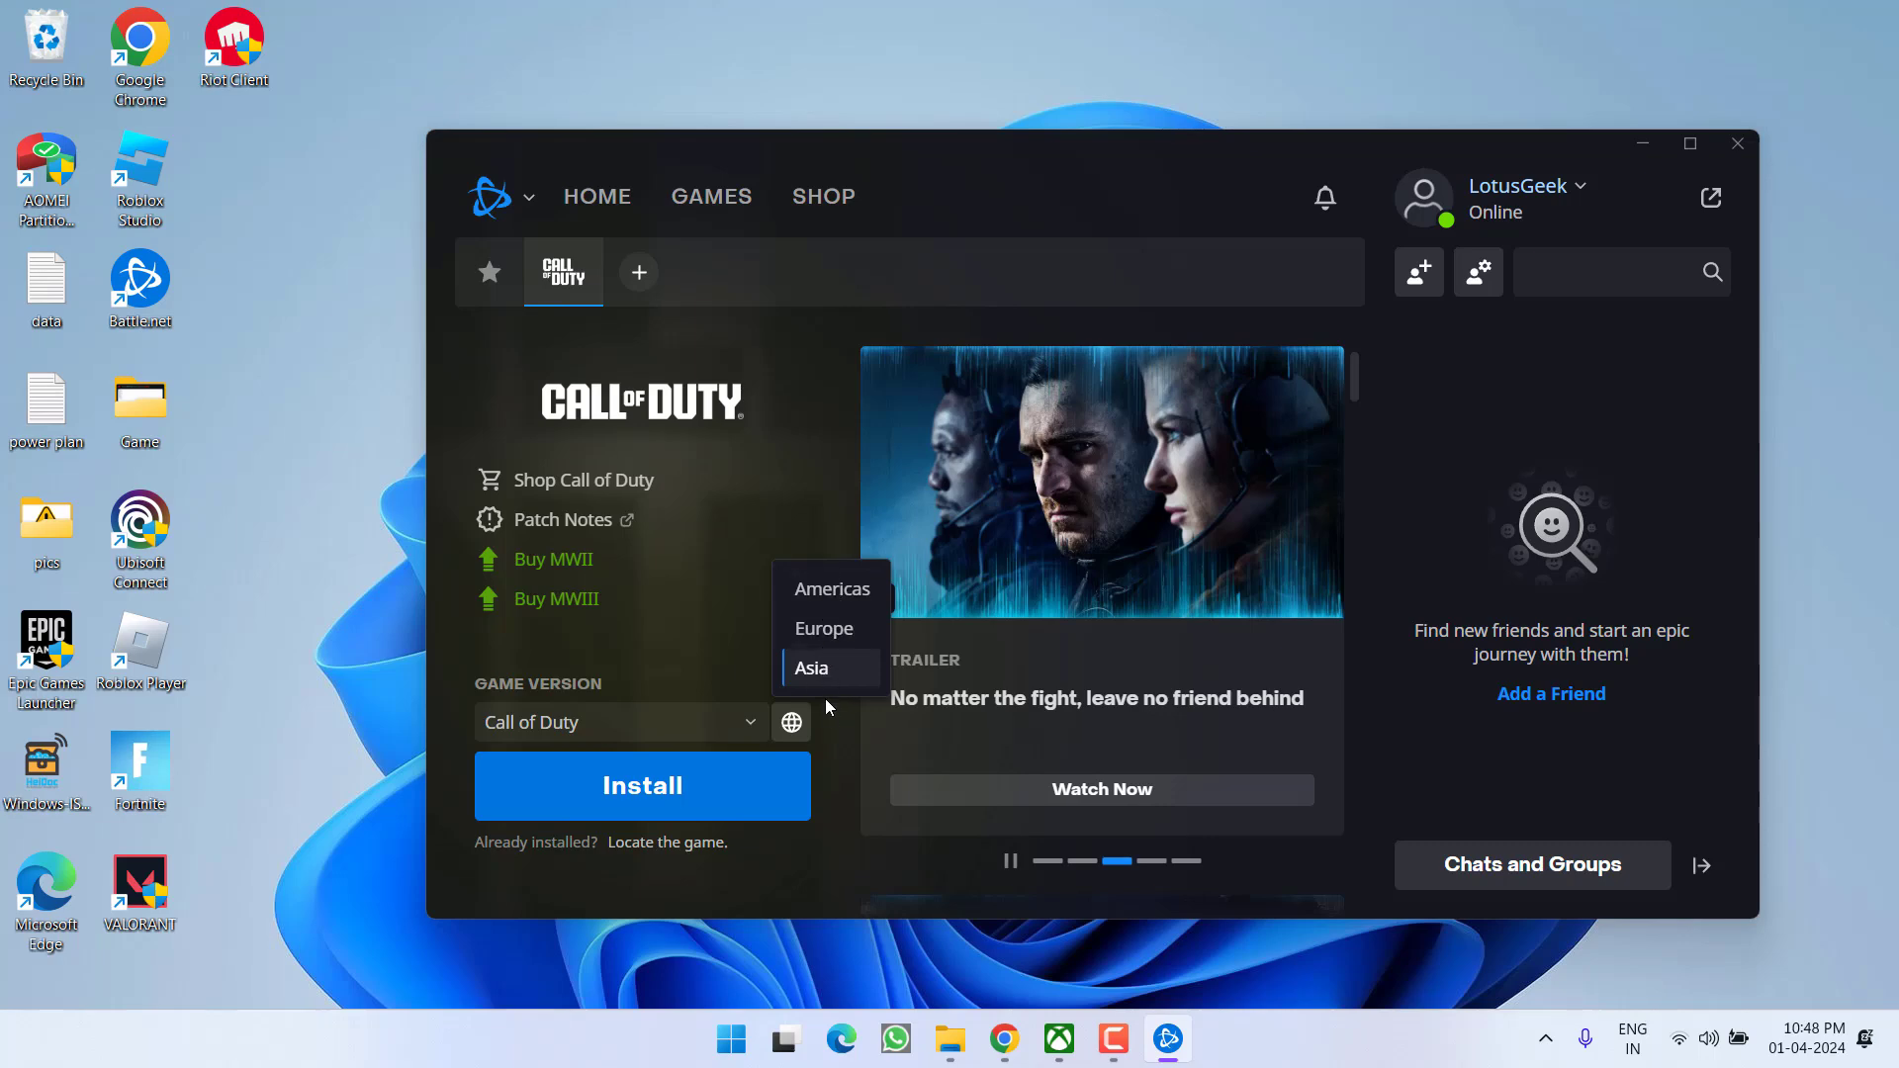
{"action": "left_click", "coordinate": [825, 699]}
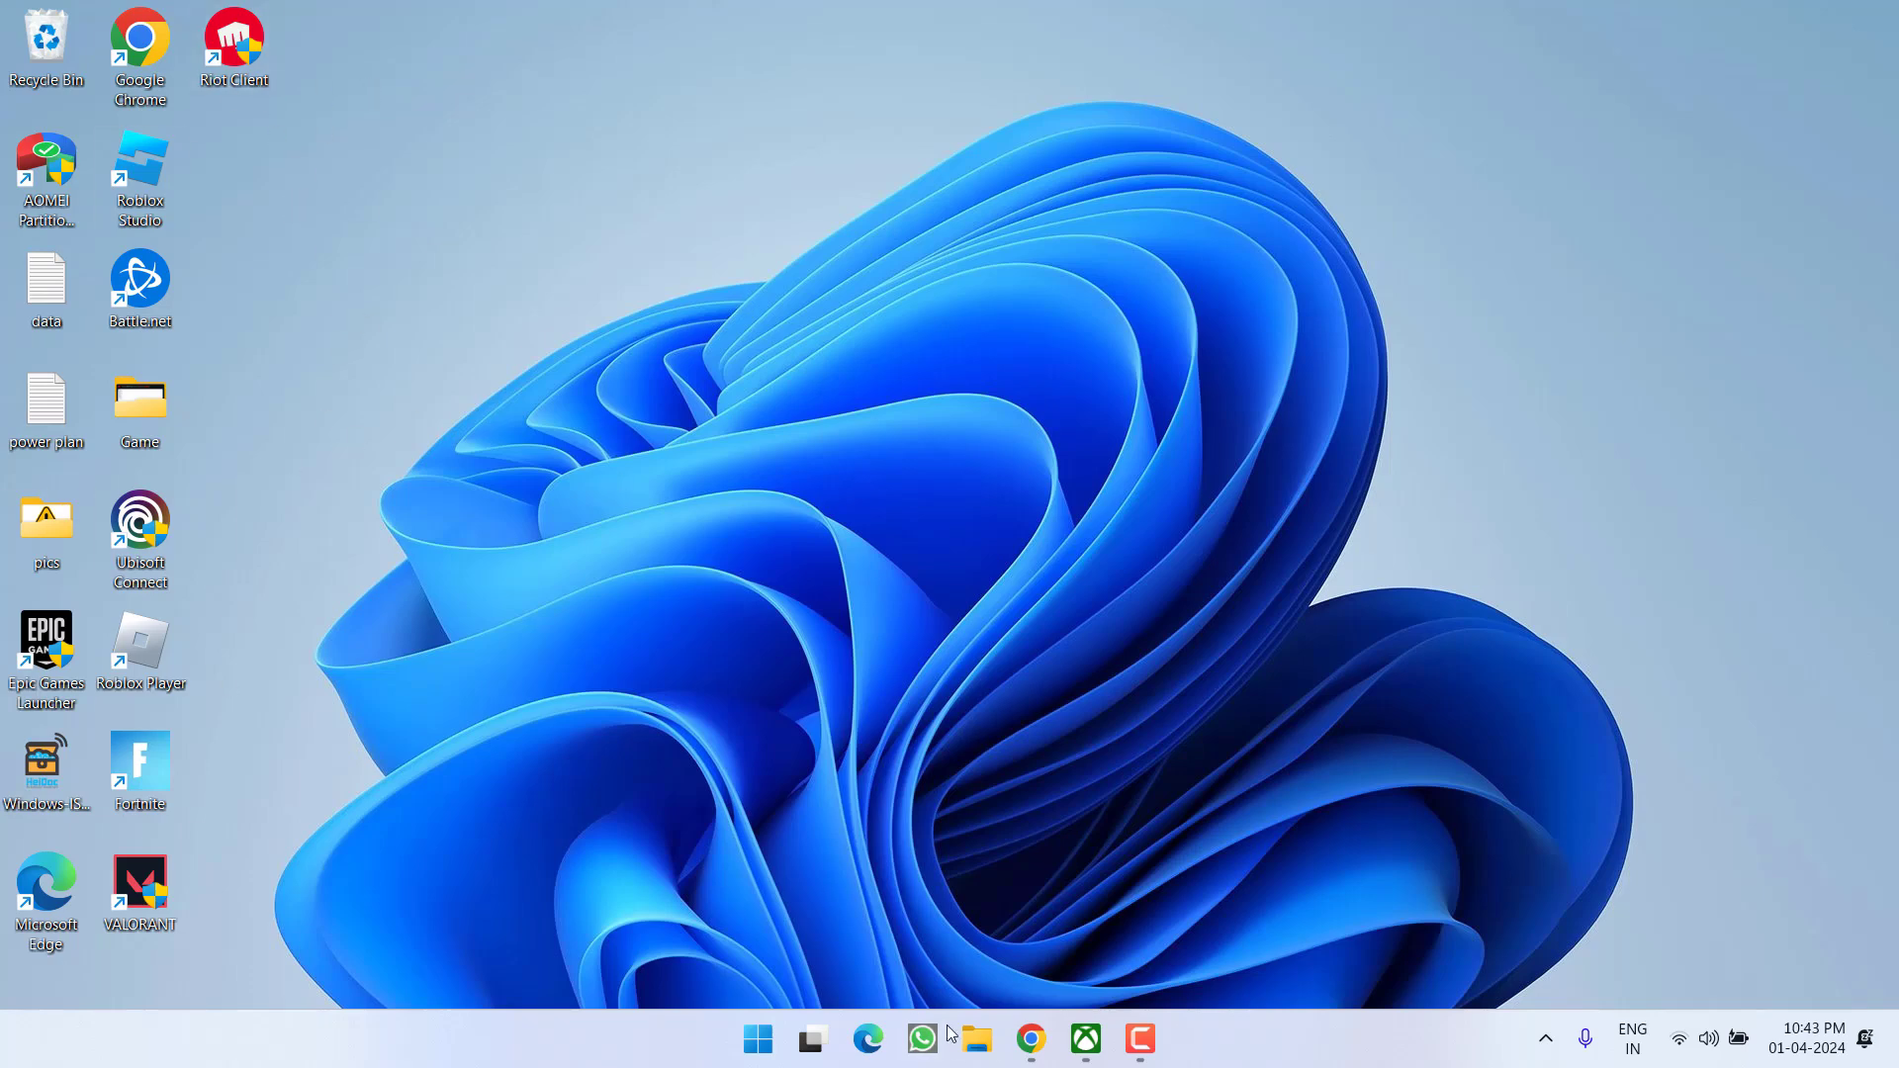
View the Diablo IV PC page from Recently added in the Xbox app, then minimize it
{"action": "left_click", "coordinate": [1086, 1039]}
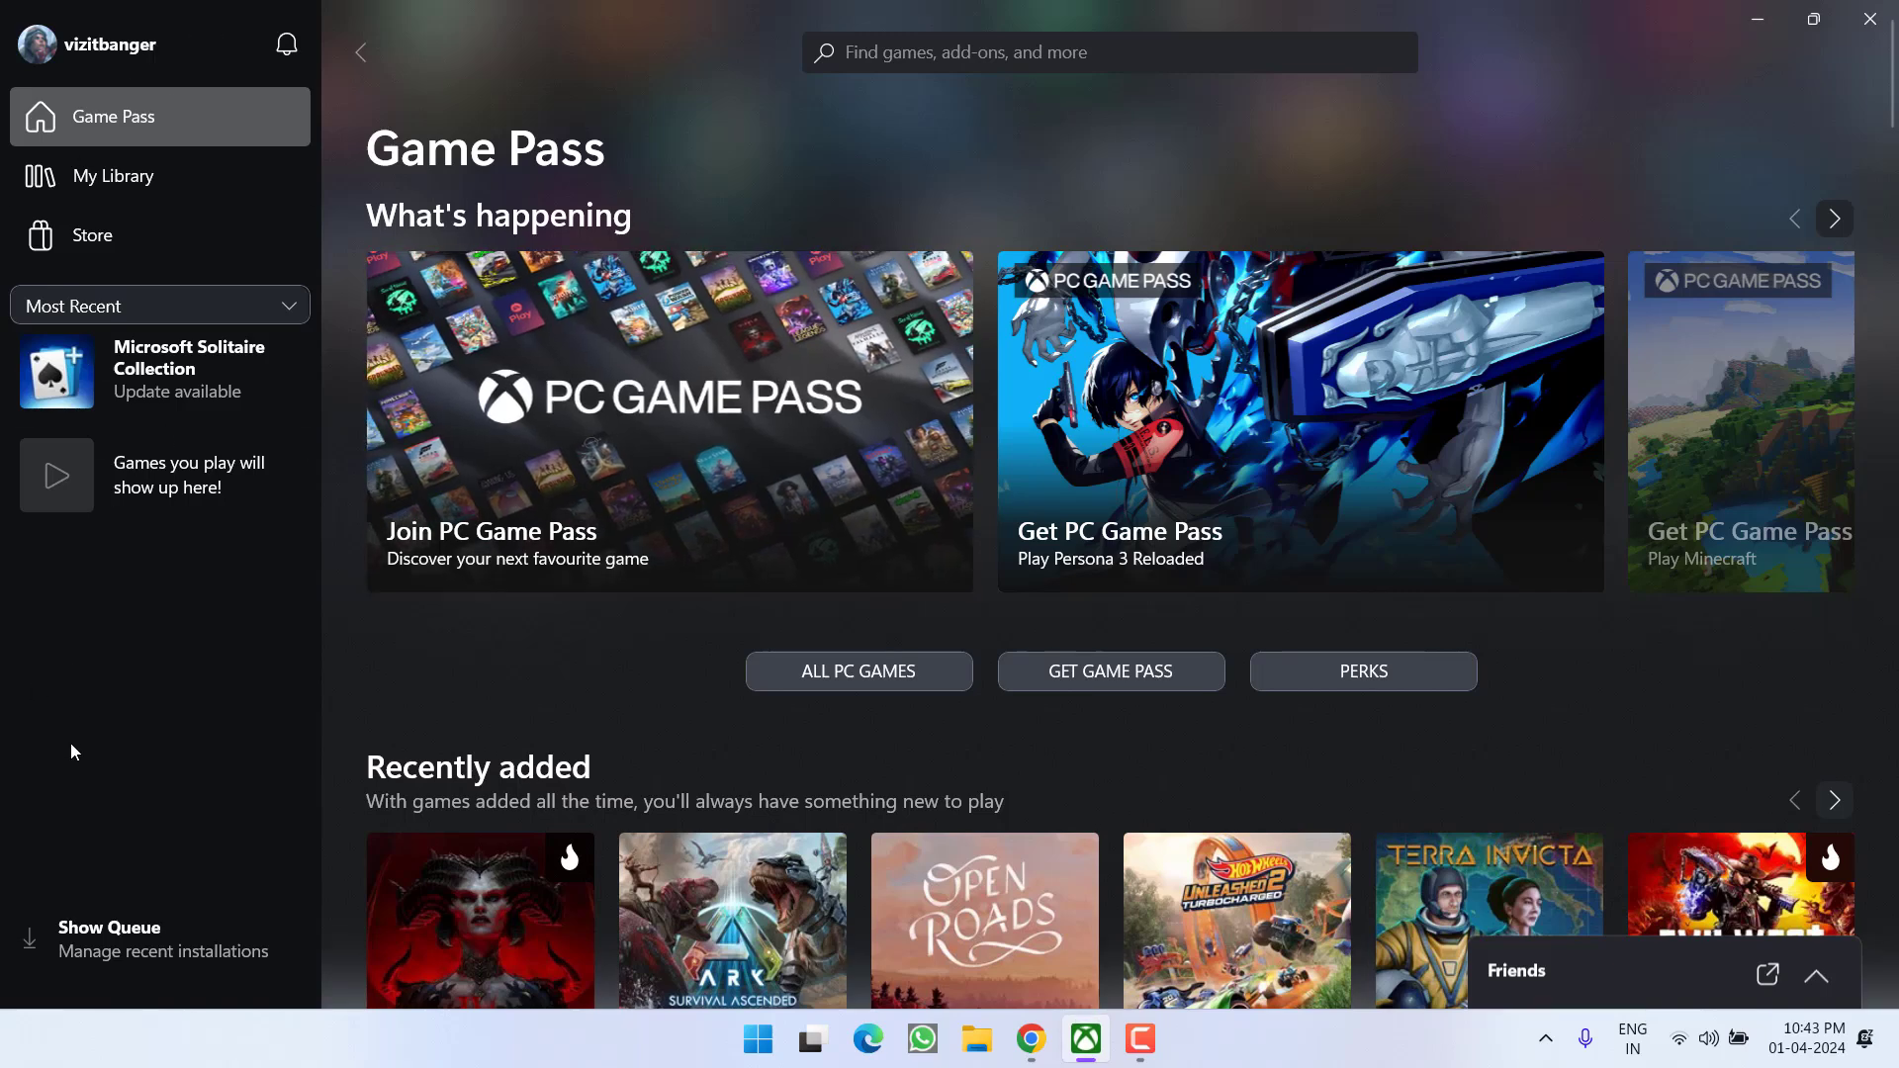
{"action": "left_click", "coordinate": [463, 902]}
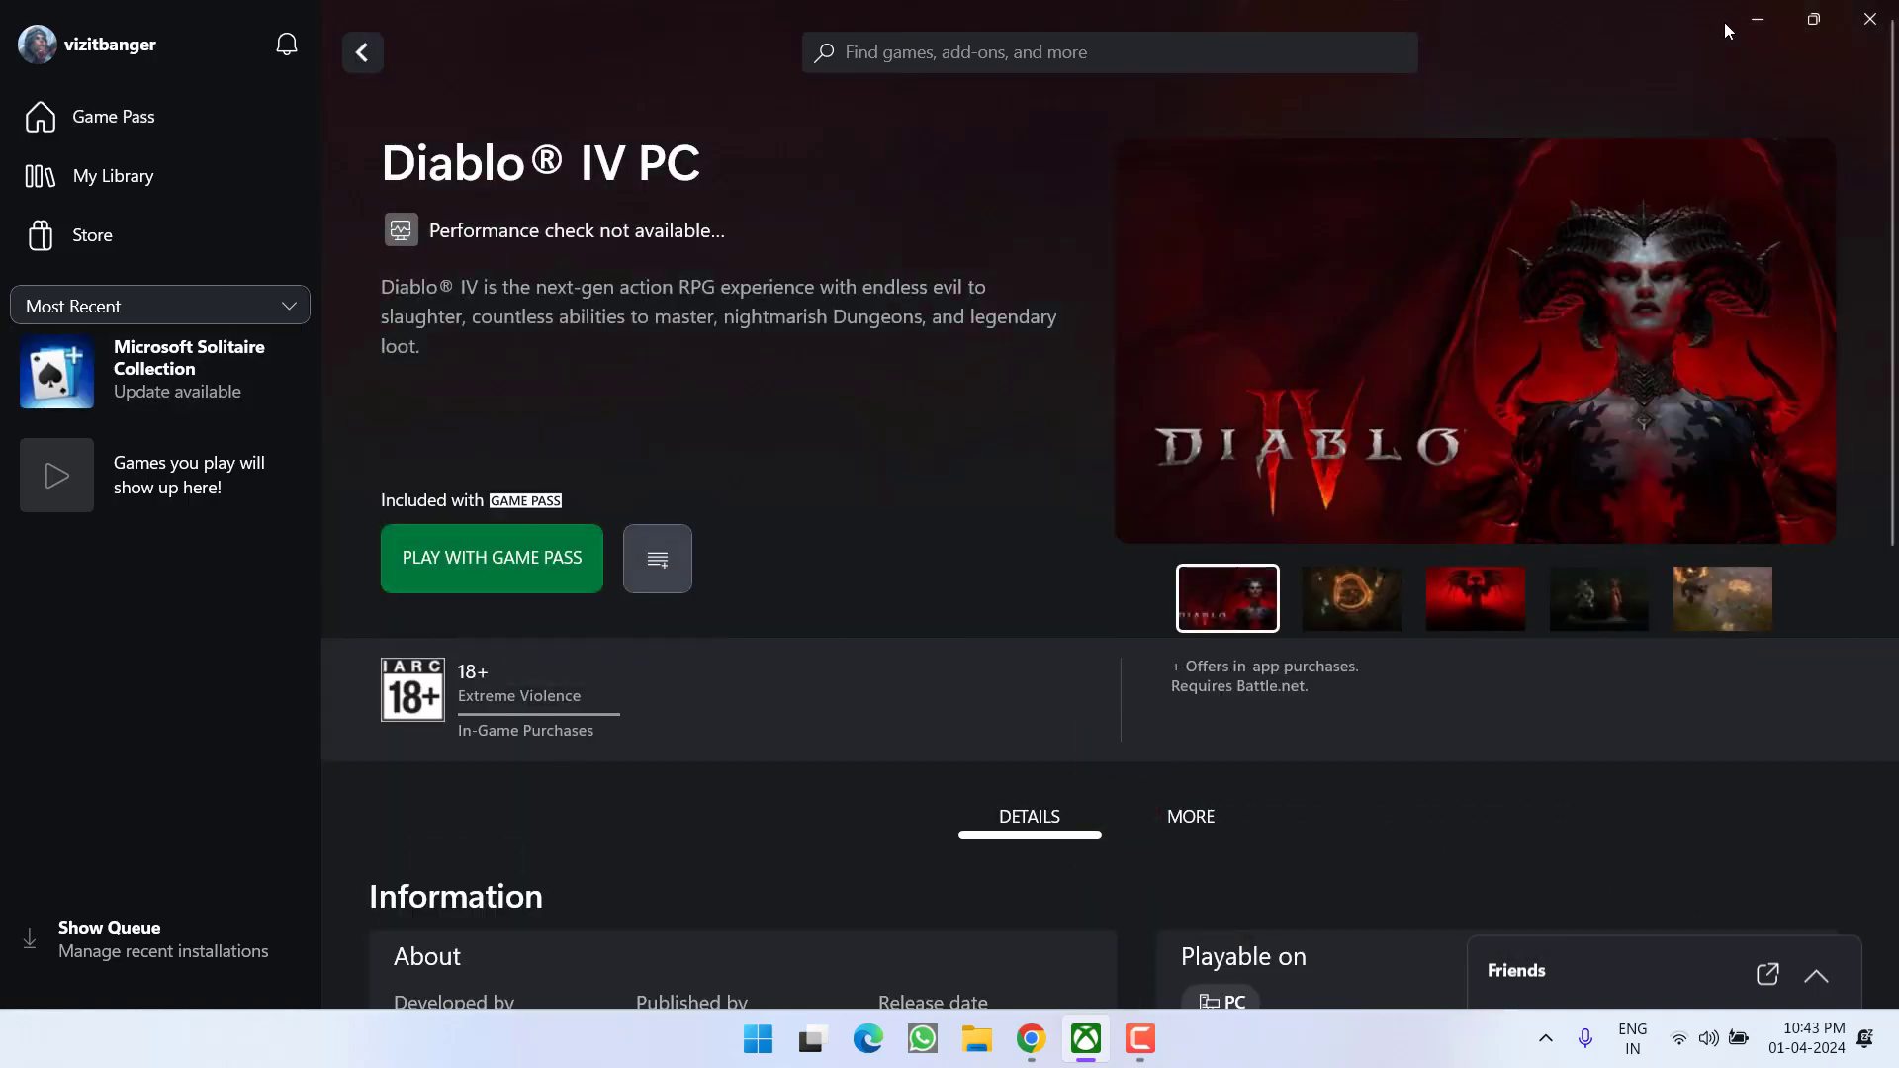
{"action": "left_click", "coordinate": [1758, 19]}
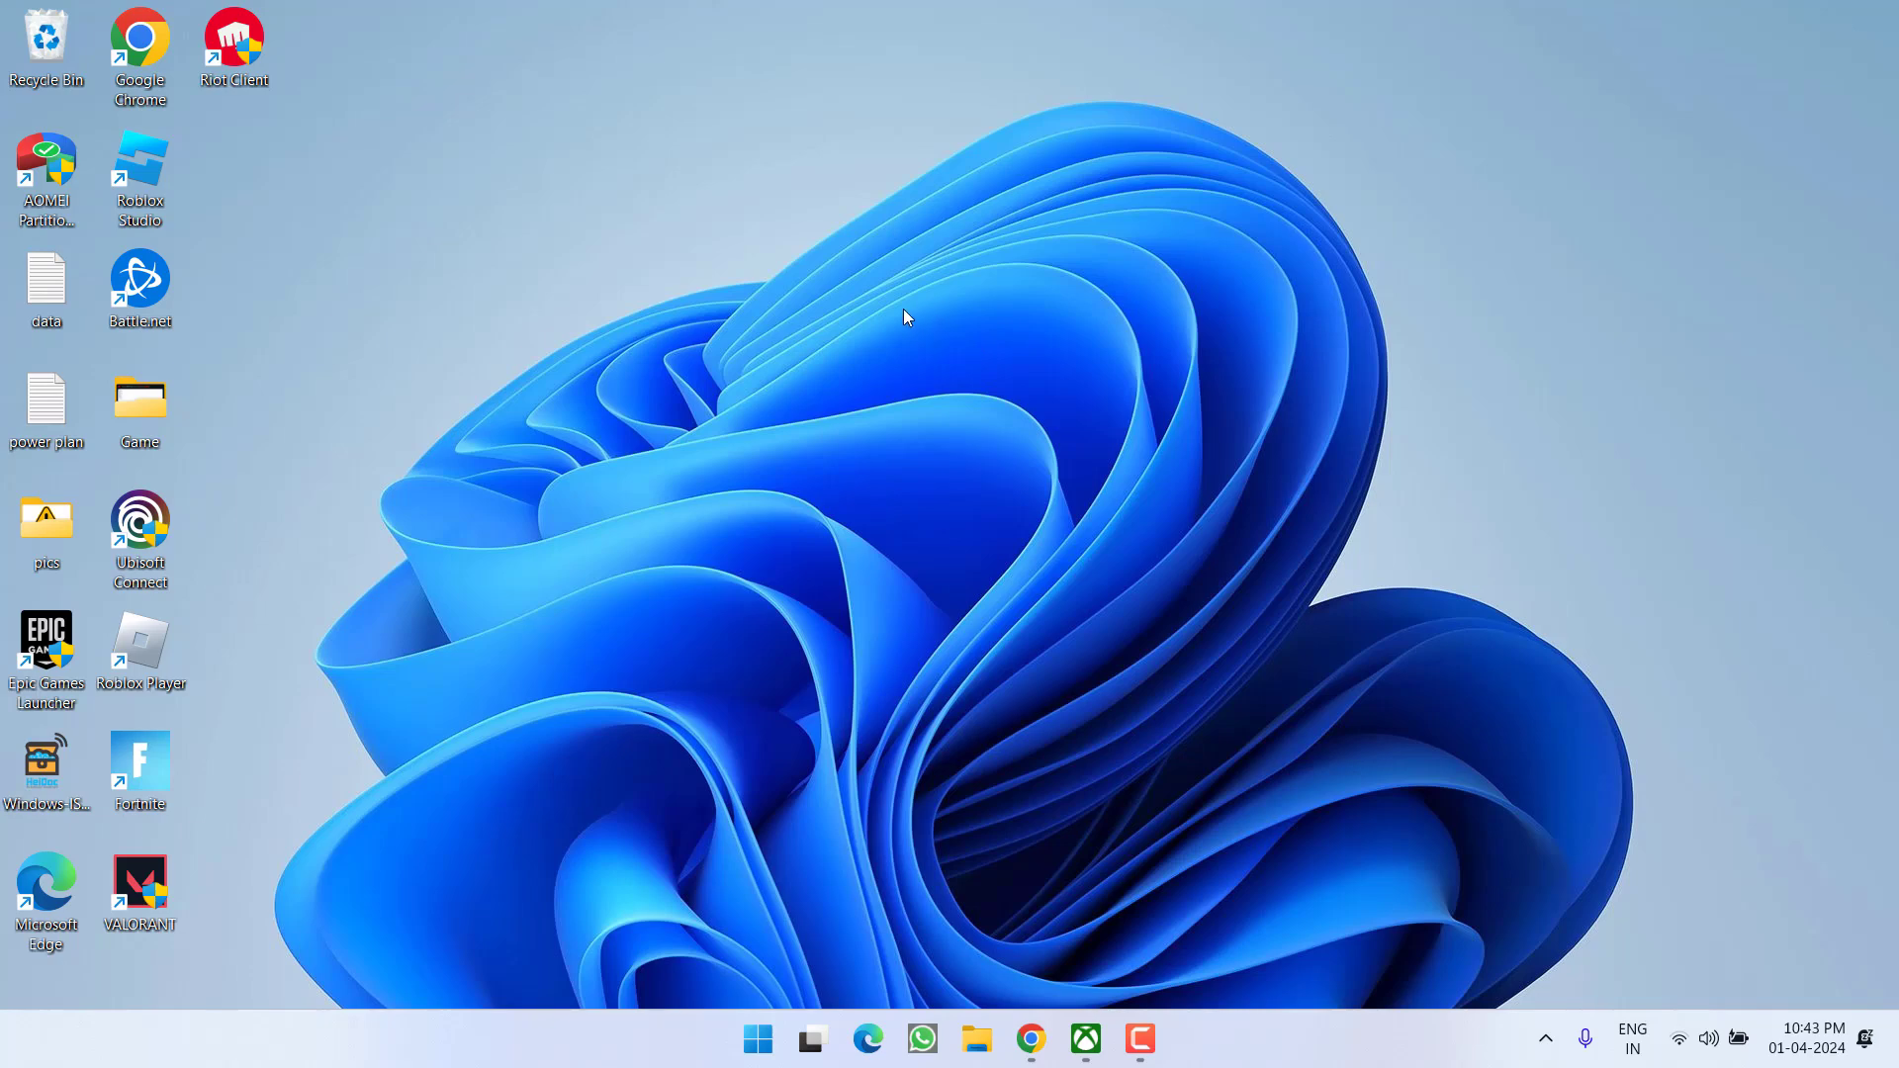
Open the Windows (C:) drive in a maximized File Explorer with hidden items shown
{"action": "key", "text": "super+e"}
{"action": "left_click", "coordinate": [779, 507]}
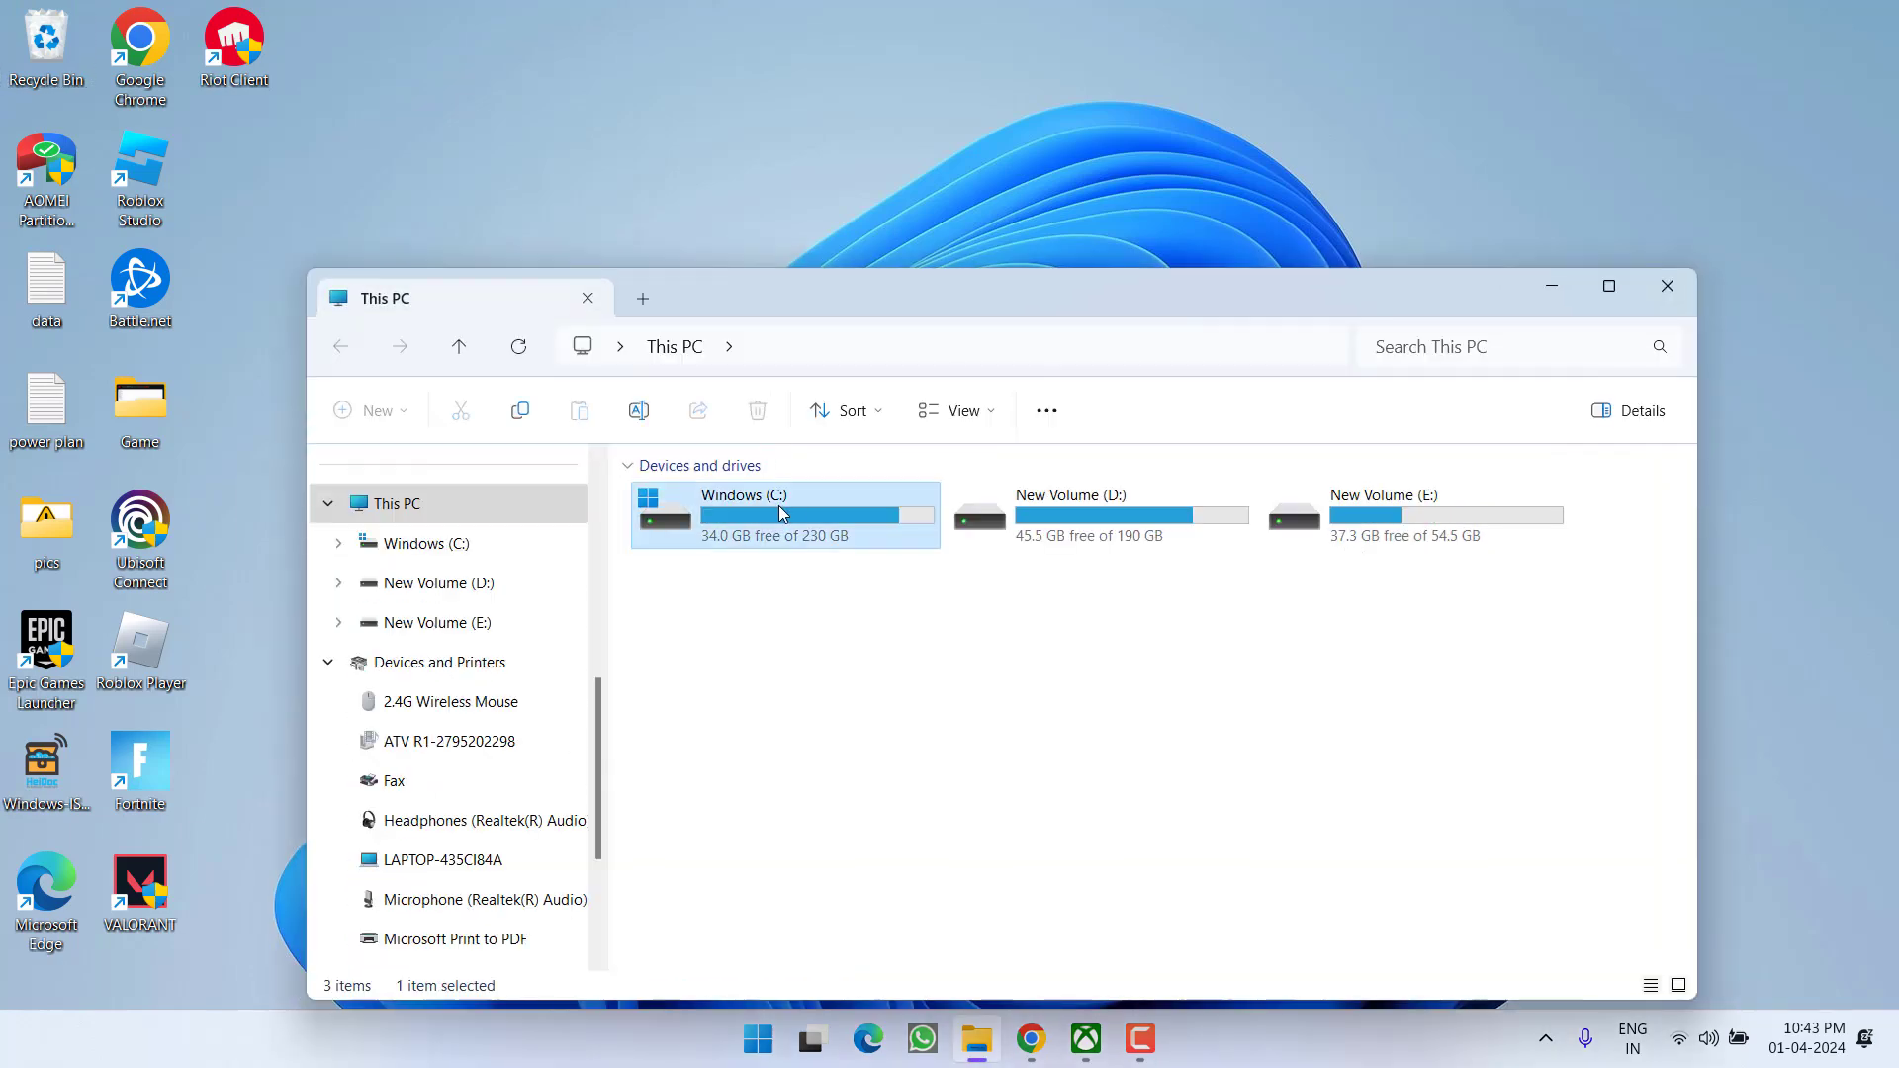
{"action": "double_click", "coordinate": [779, 506]}
{"action": "double_click", "coordinate": [869, 307]}
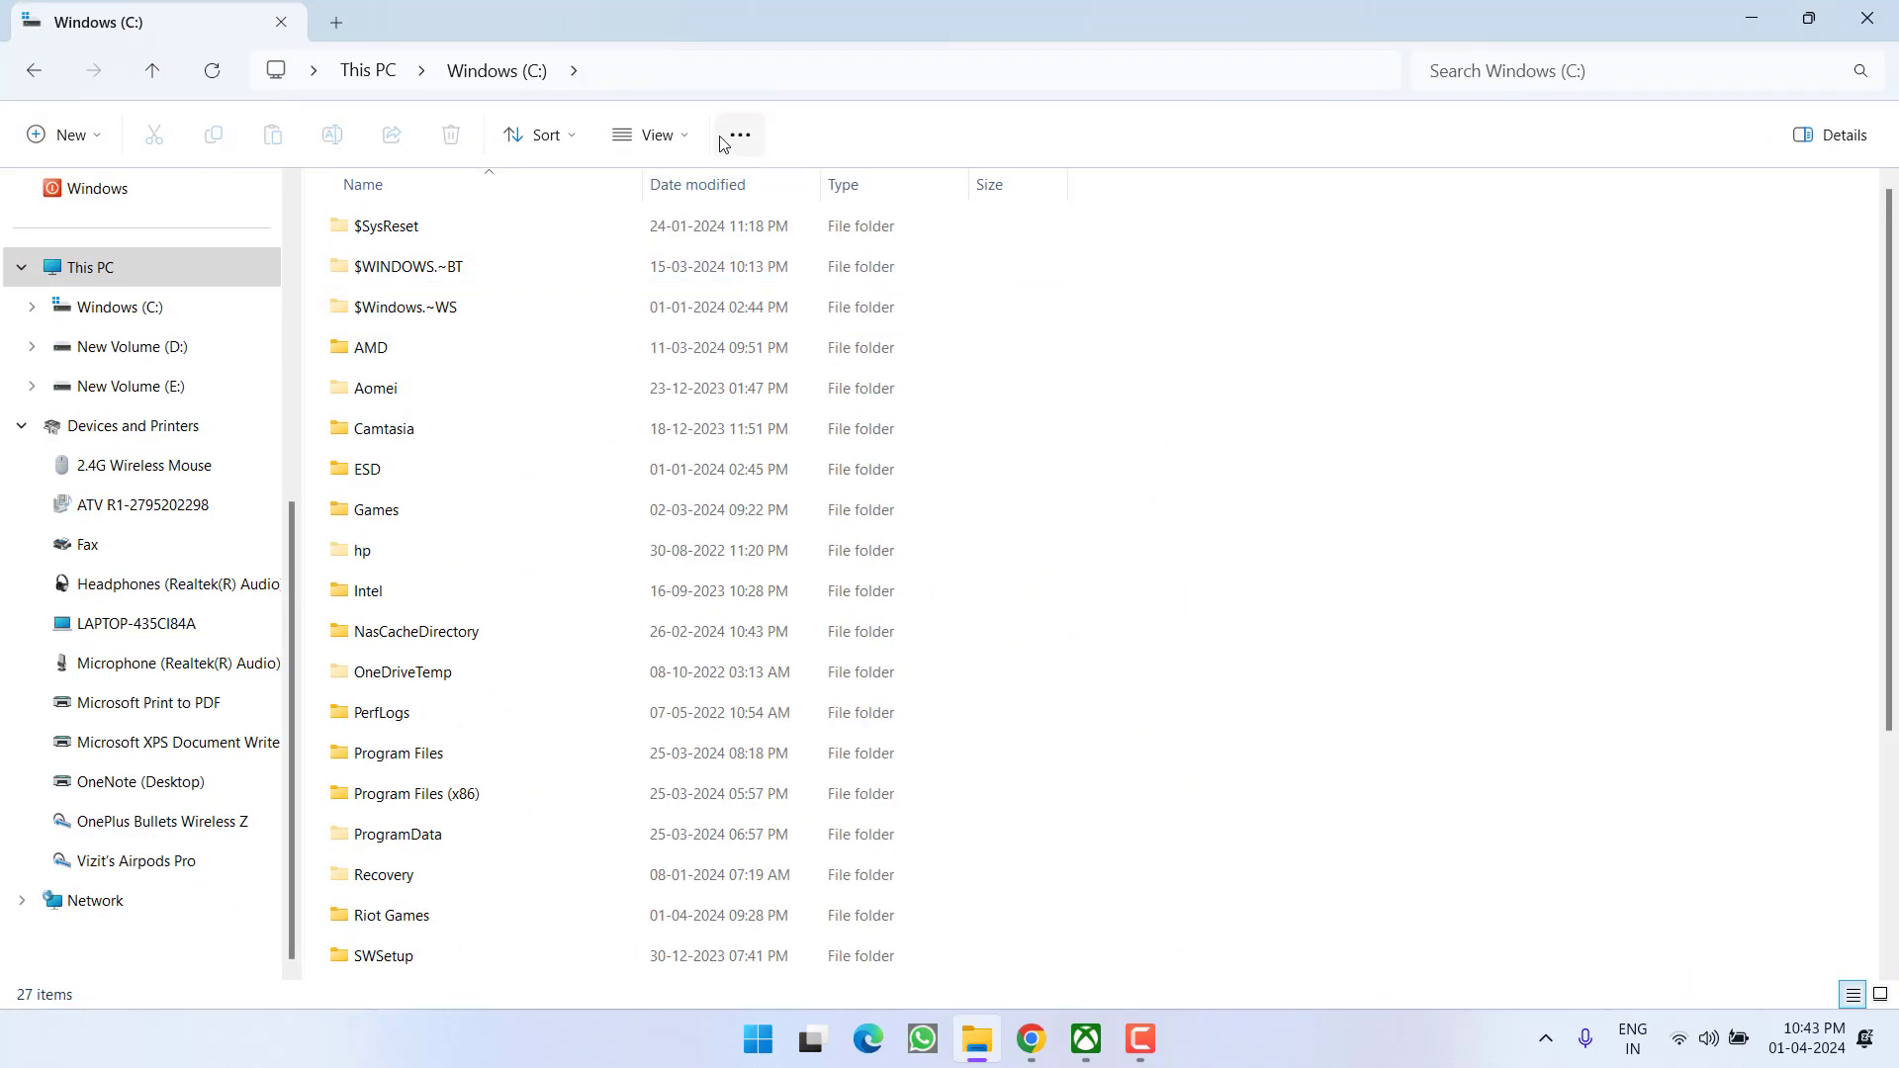
{"action": "left_click", "coordinate": [655, 135]}
{"action": "mouse_move", "coordinate": [697, 596]}
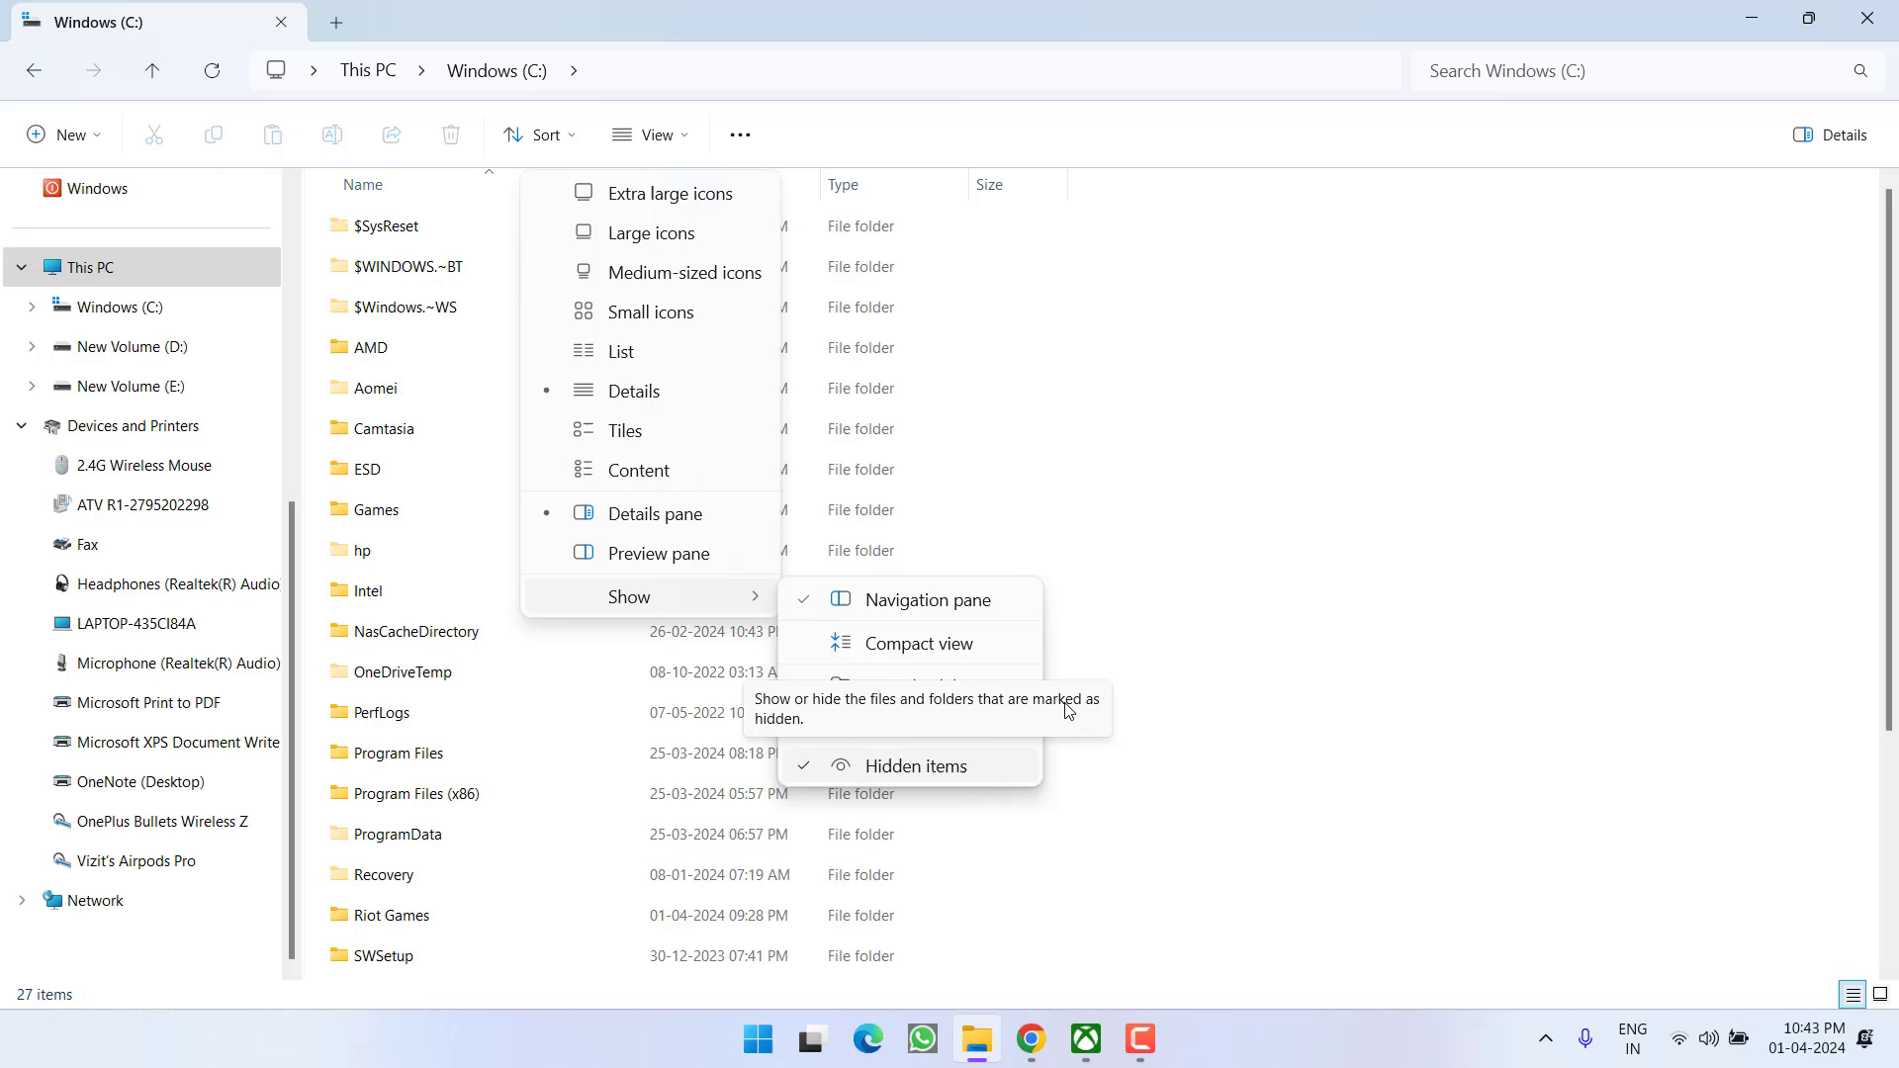
{"action": "left_click", "coordinate": [1068, 710]}
Delete the Battle.net folder in C:\ProgramData, keeping Battle.net_components
{"action": "left_click", "coordinate": [436, 712]}
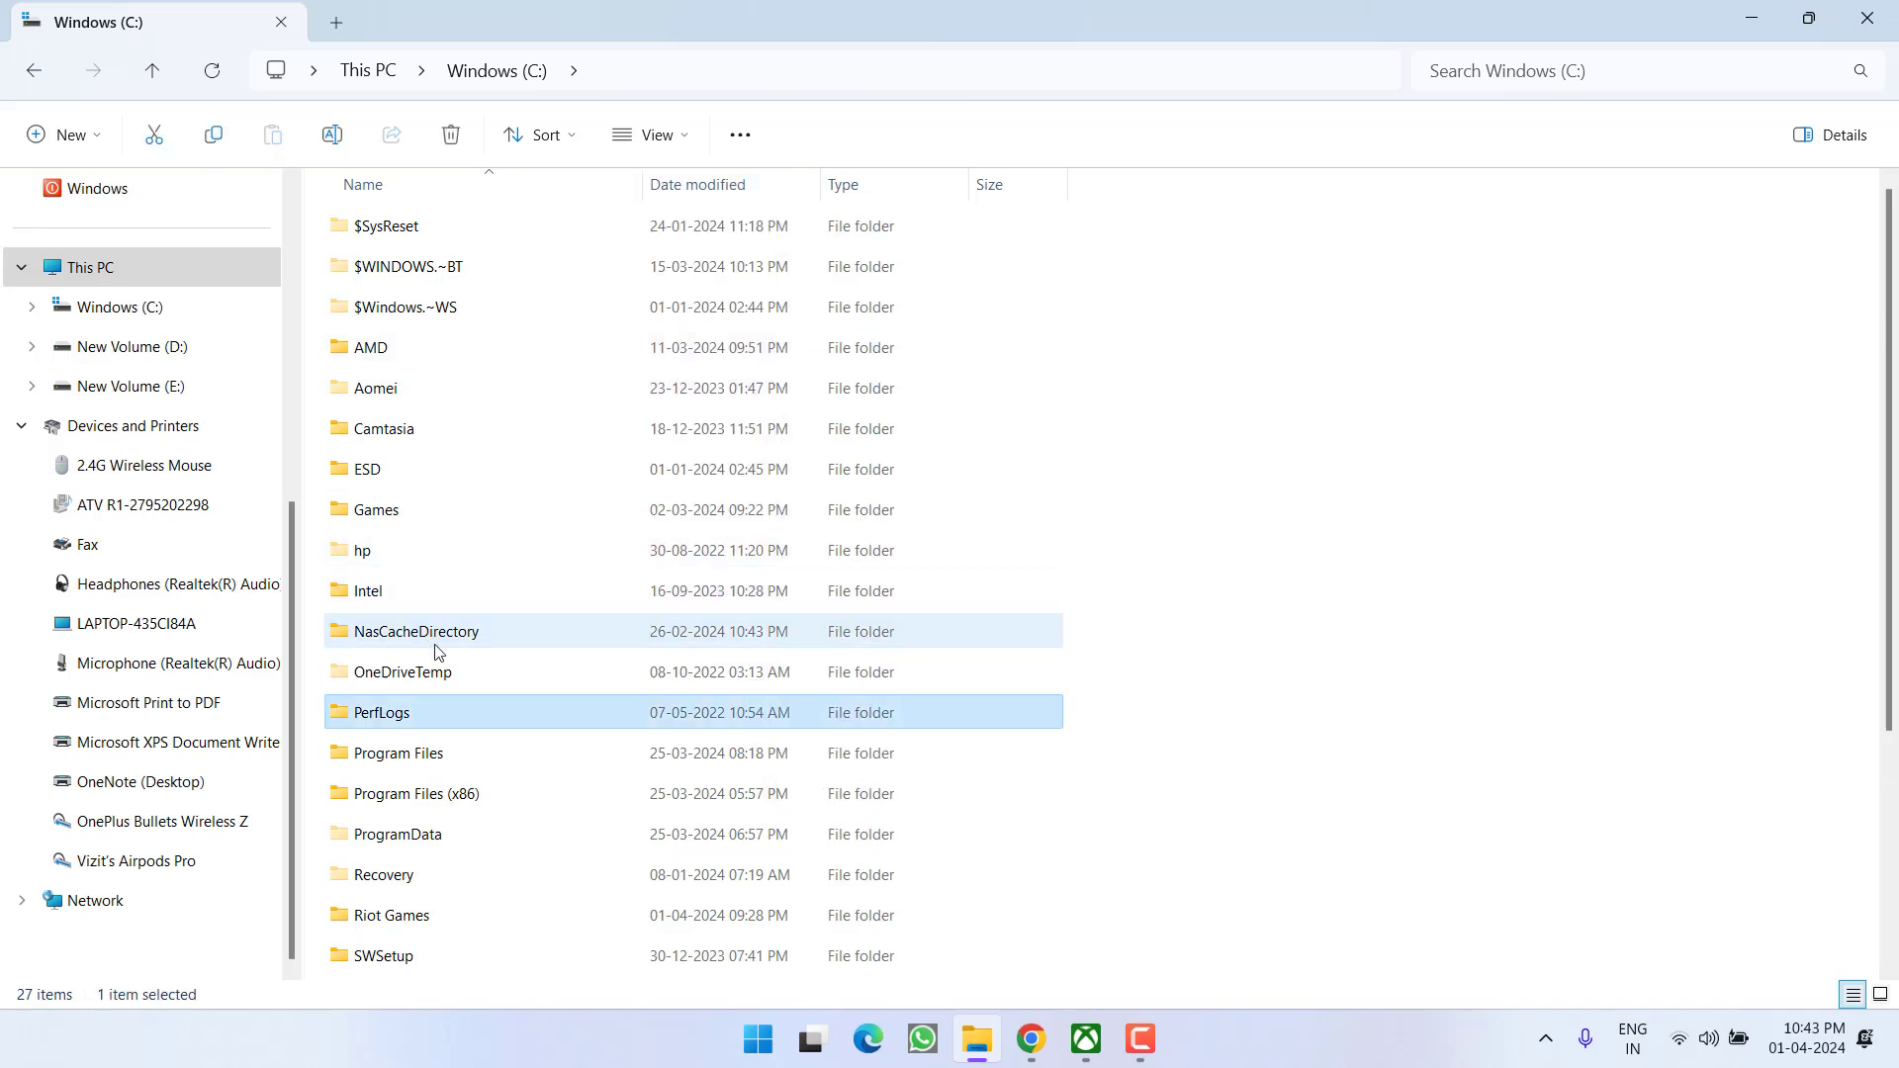
{"action": "left_click", "coordinate": [406, 840]}
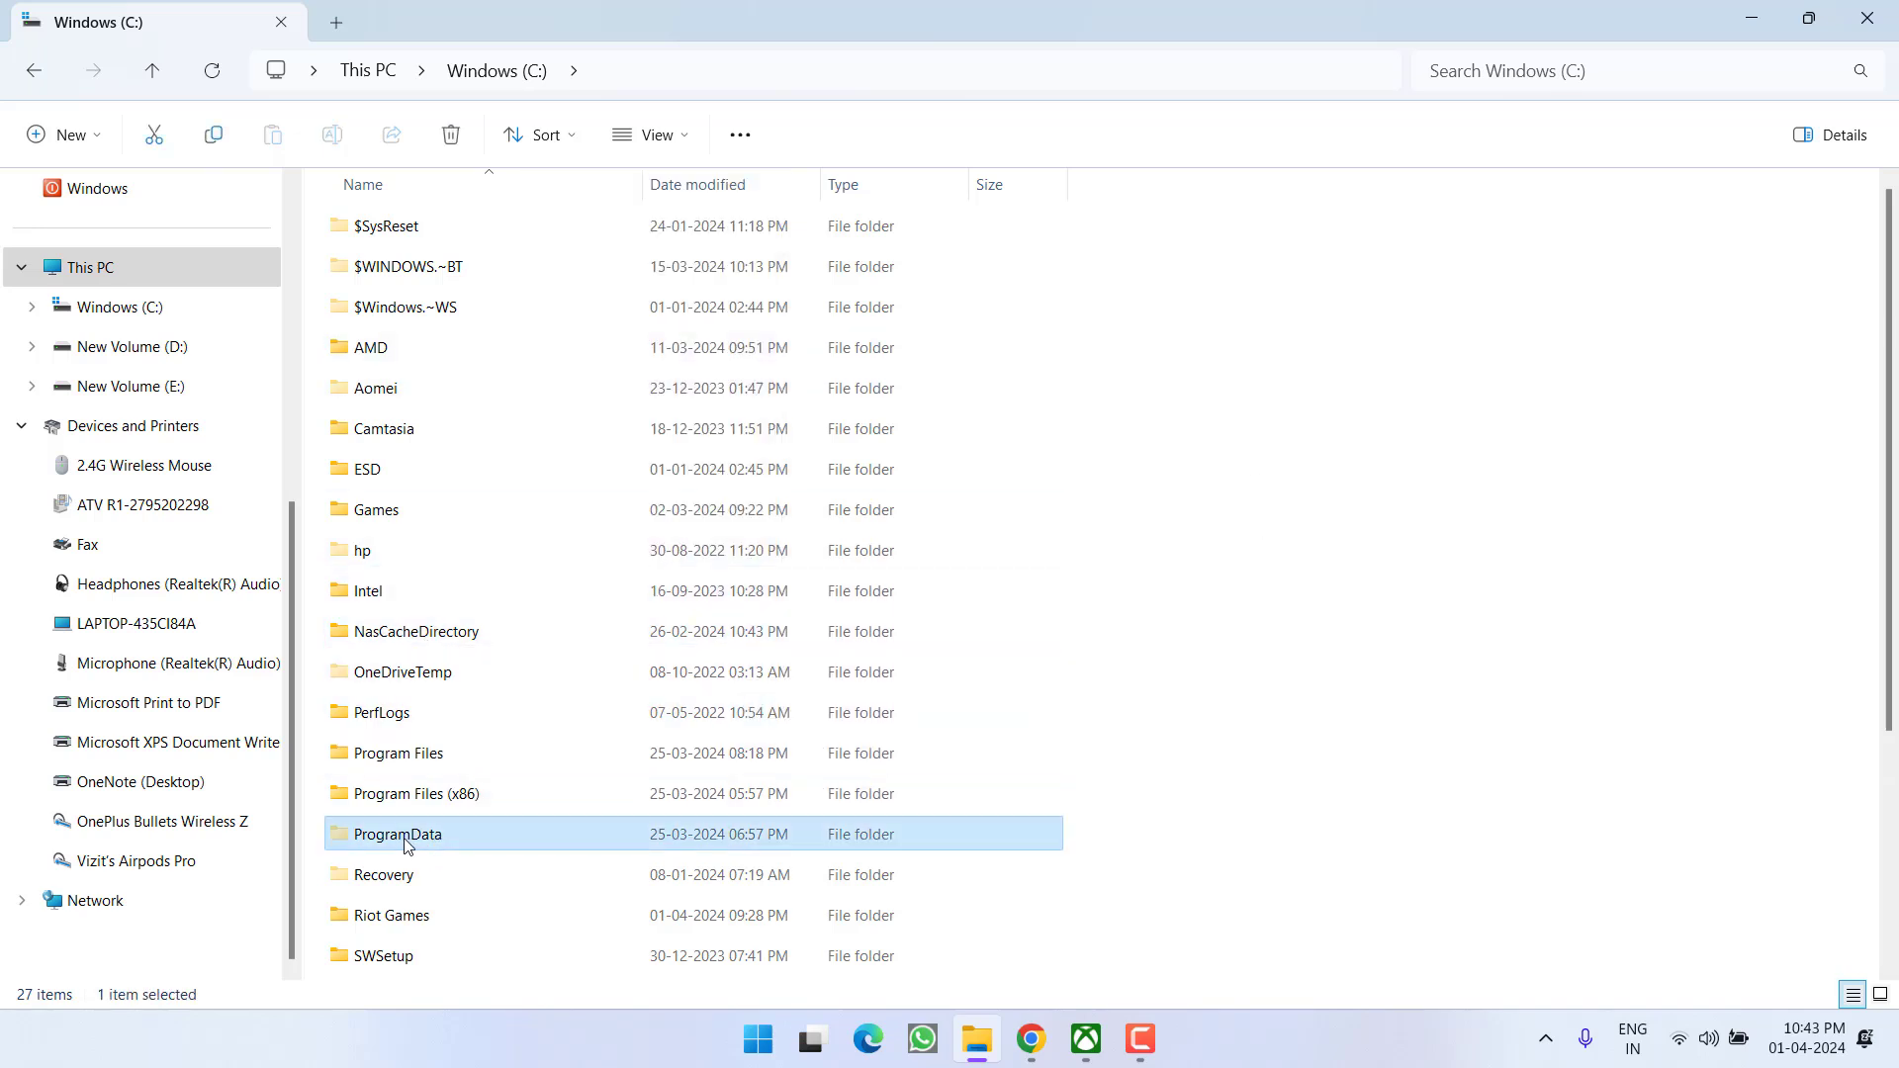
{"action": "double_click", "coordinate": [406, 840]}
{"action": "left_click", "coordinate": [410, 631]}
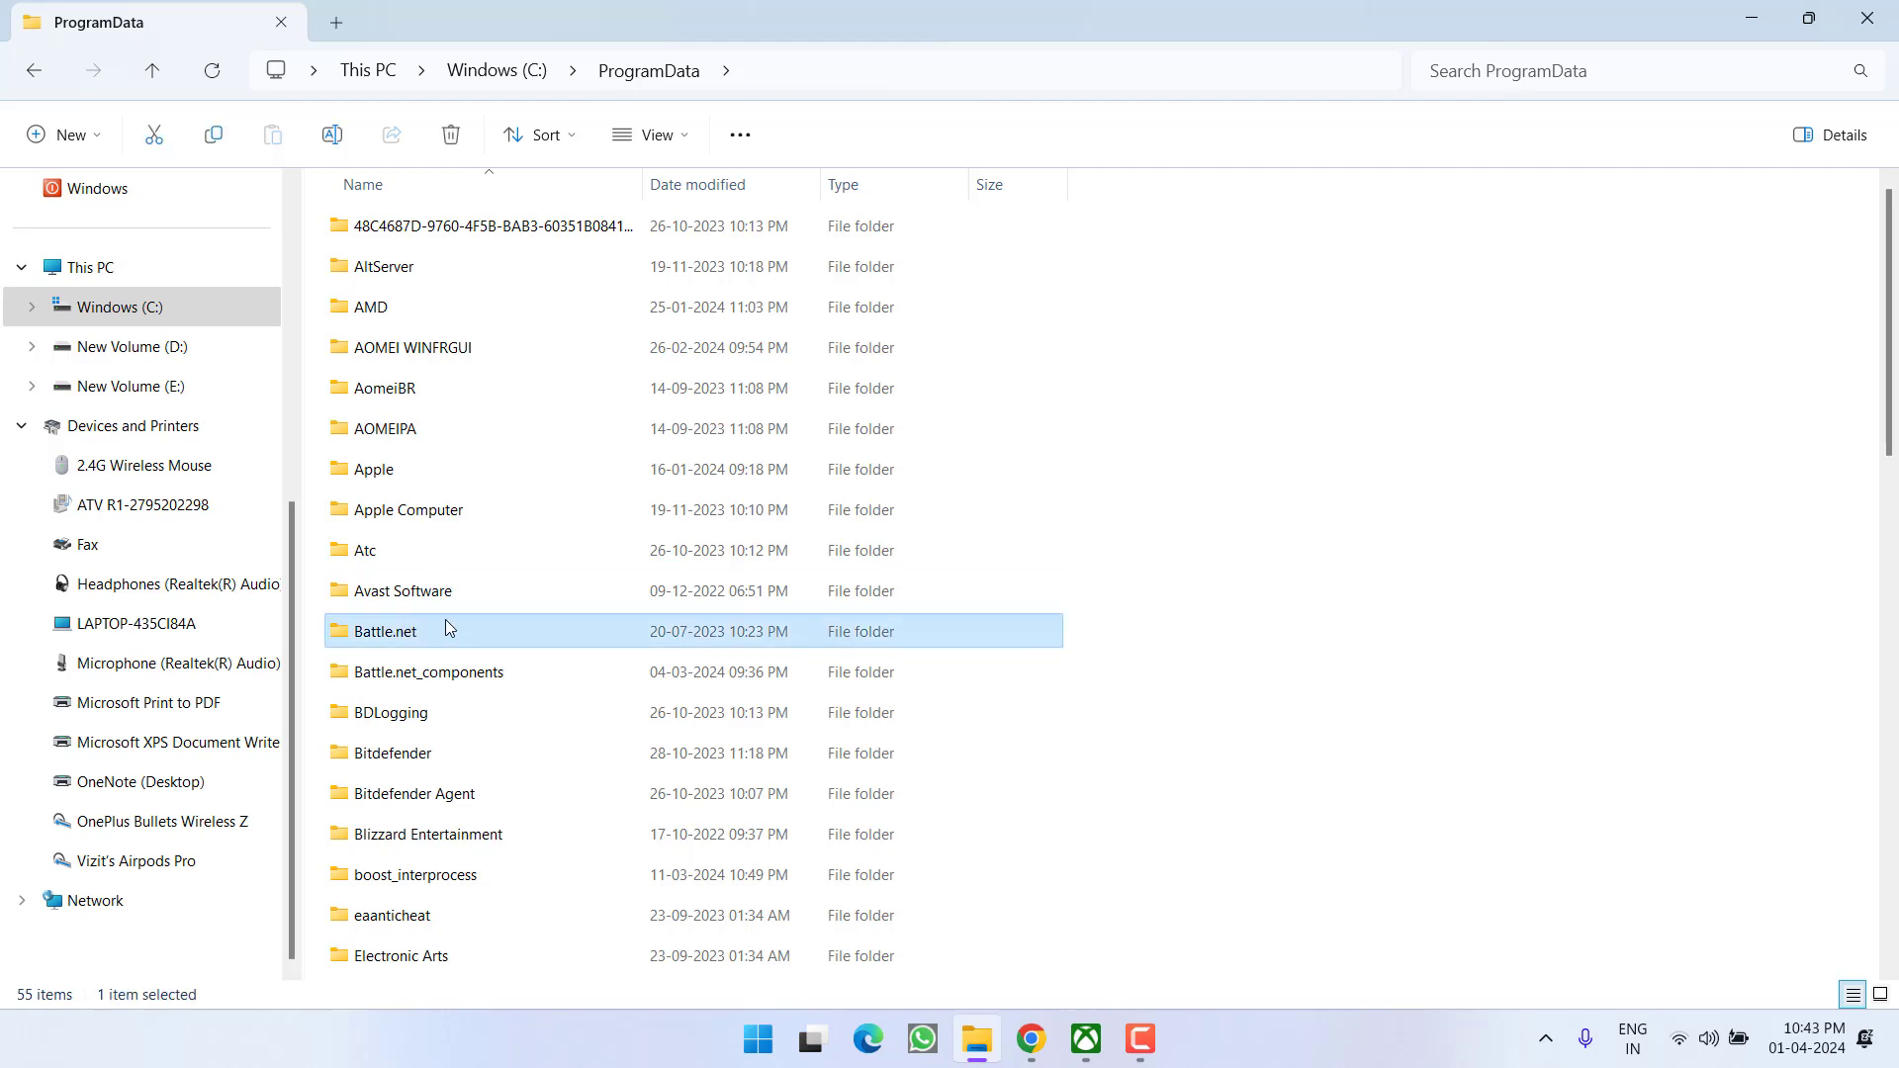
{"action": "left_click", "coordinate": [641, 672]}
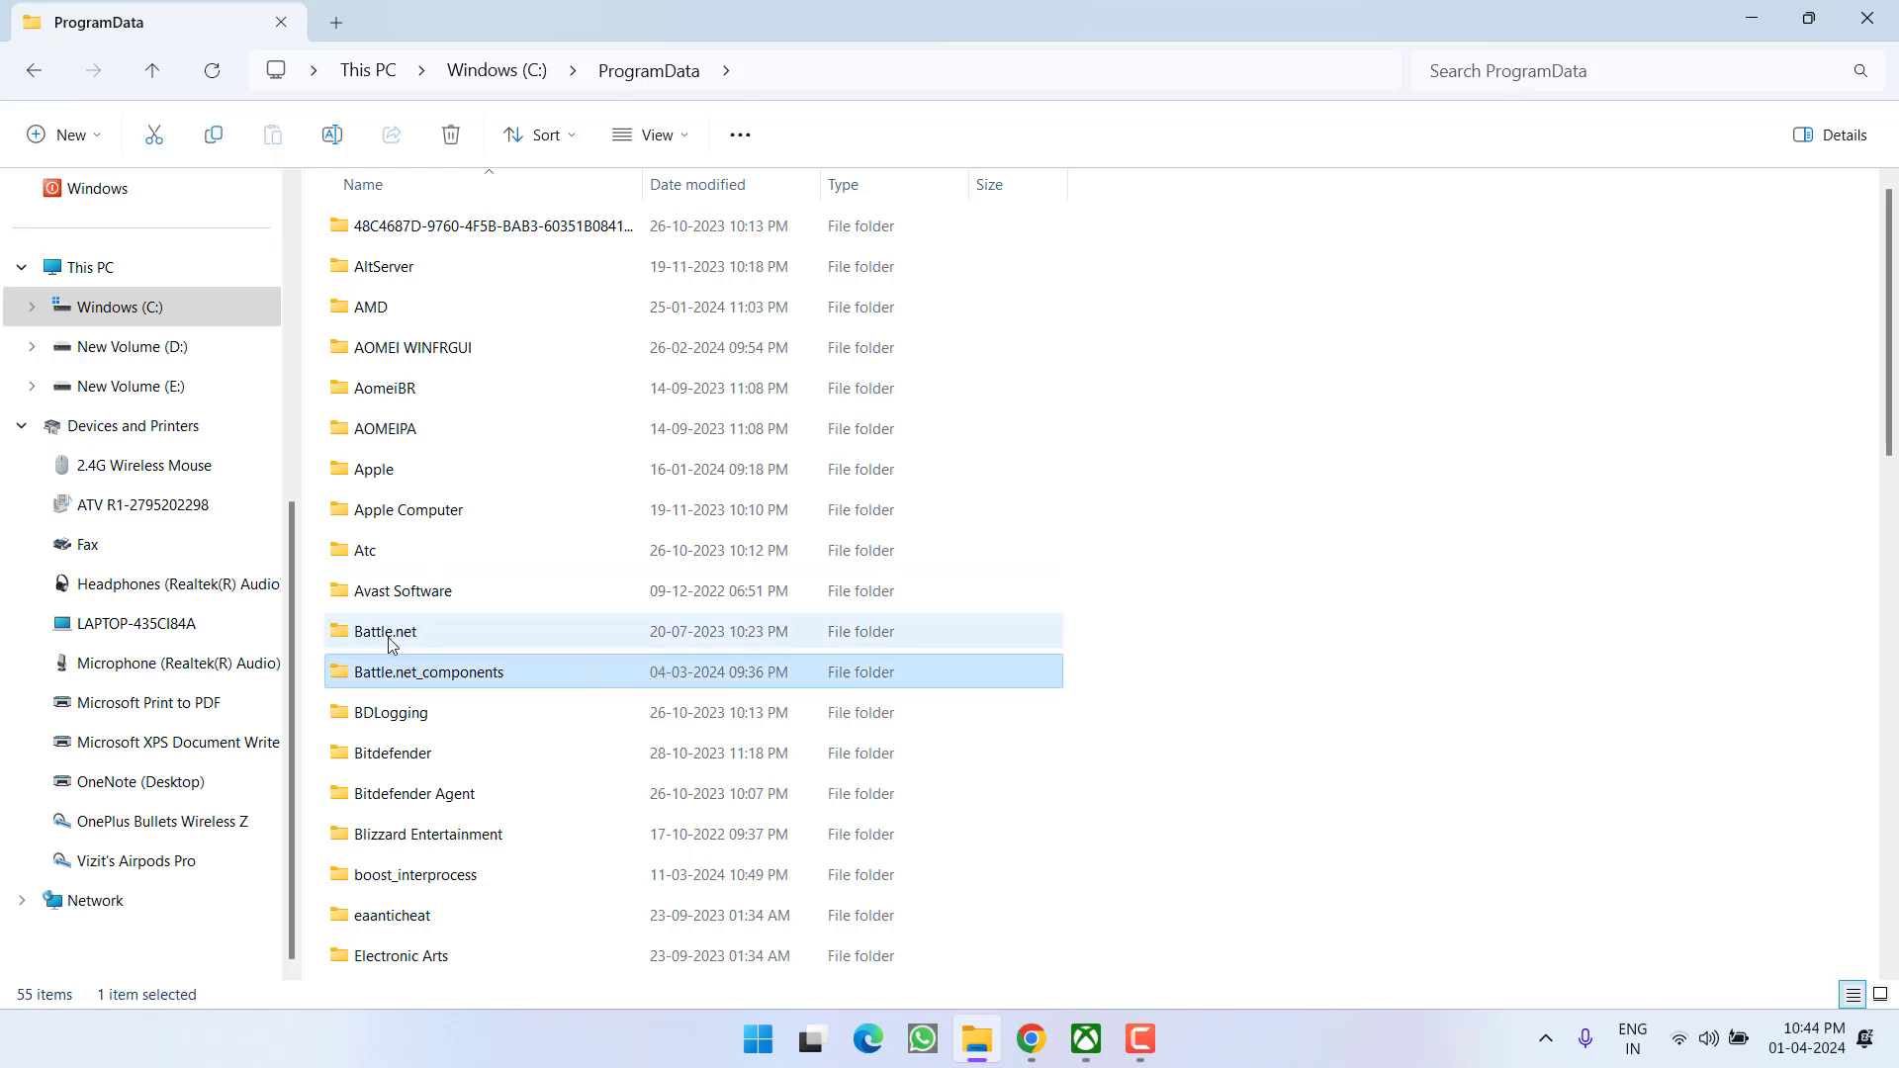
{"action": "left_click", "coordinate": [389, 638]}
{"action": "right_click", "coordinate": [383, 634]}
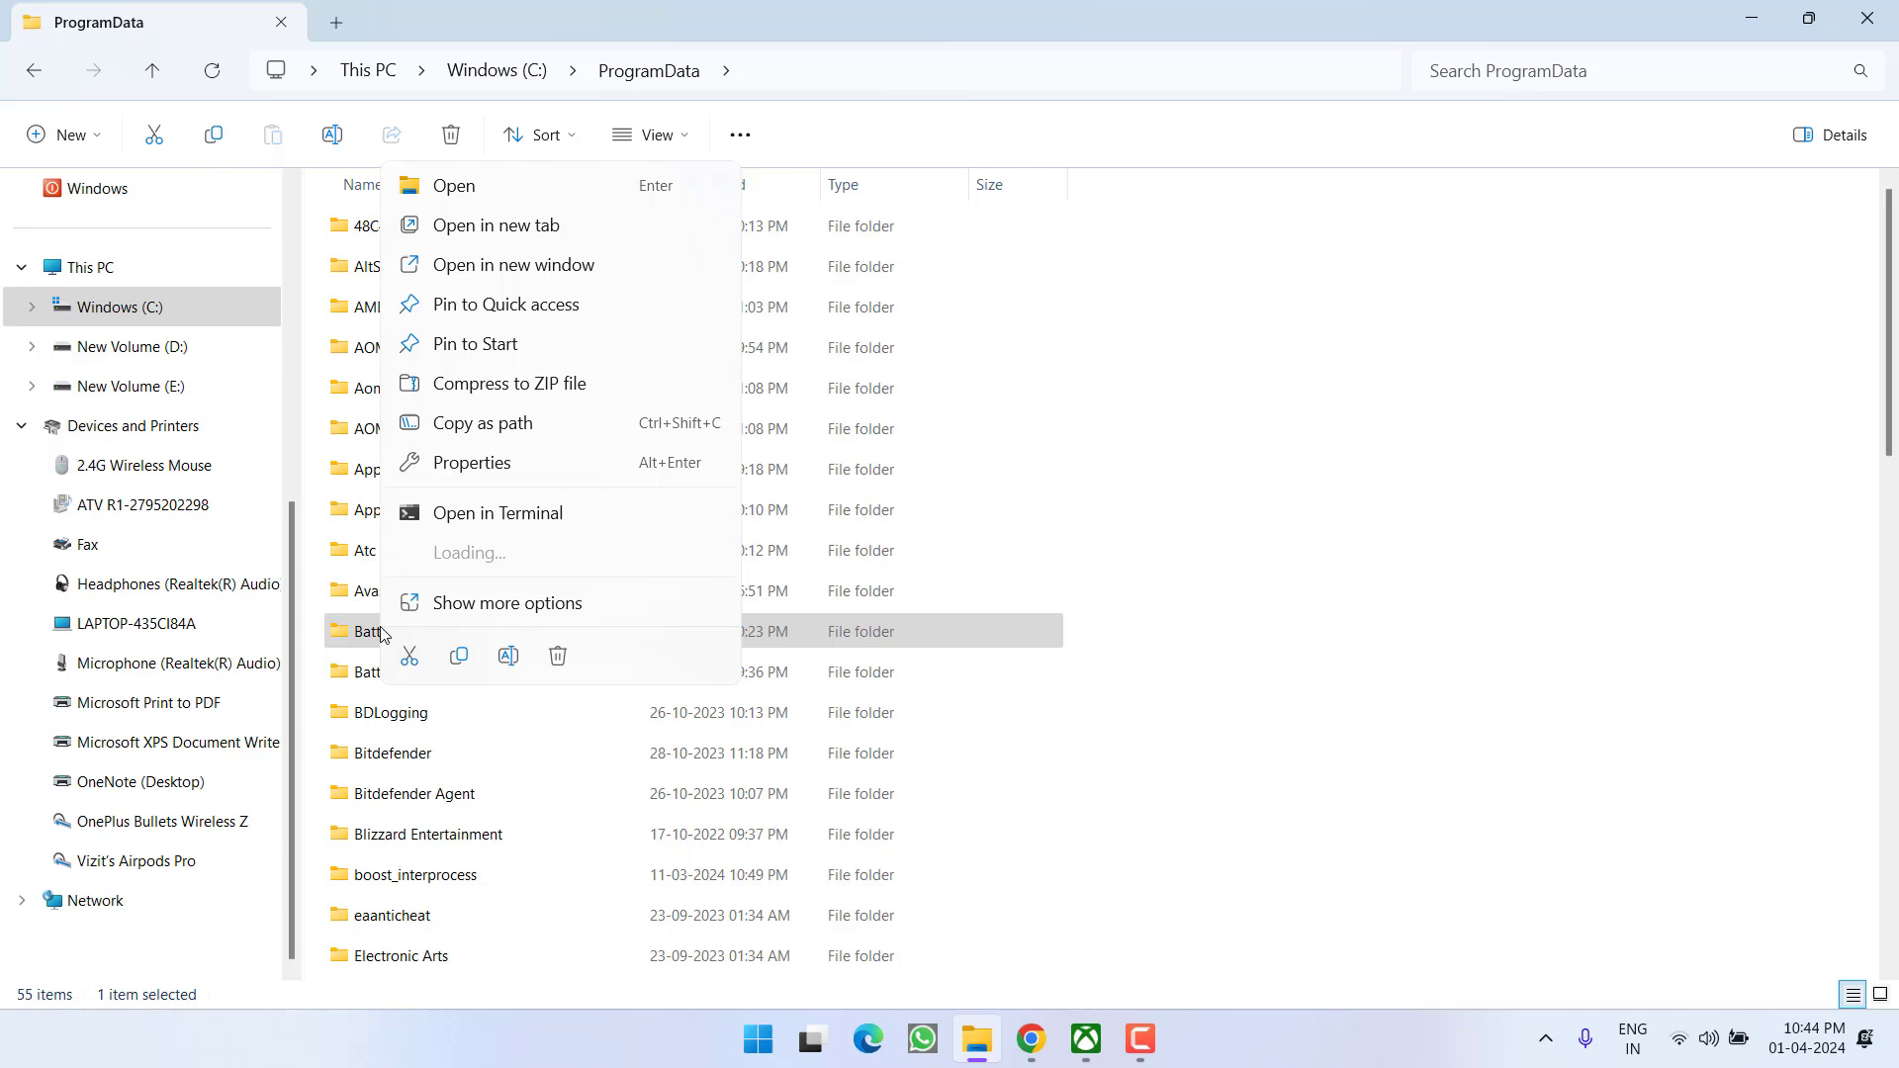
{"action": "left_click", "coordinate": [561, 662]}
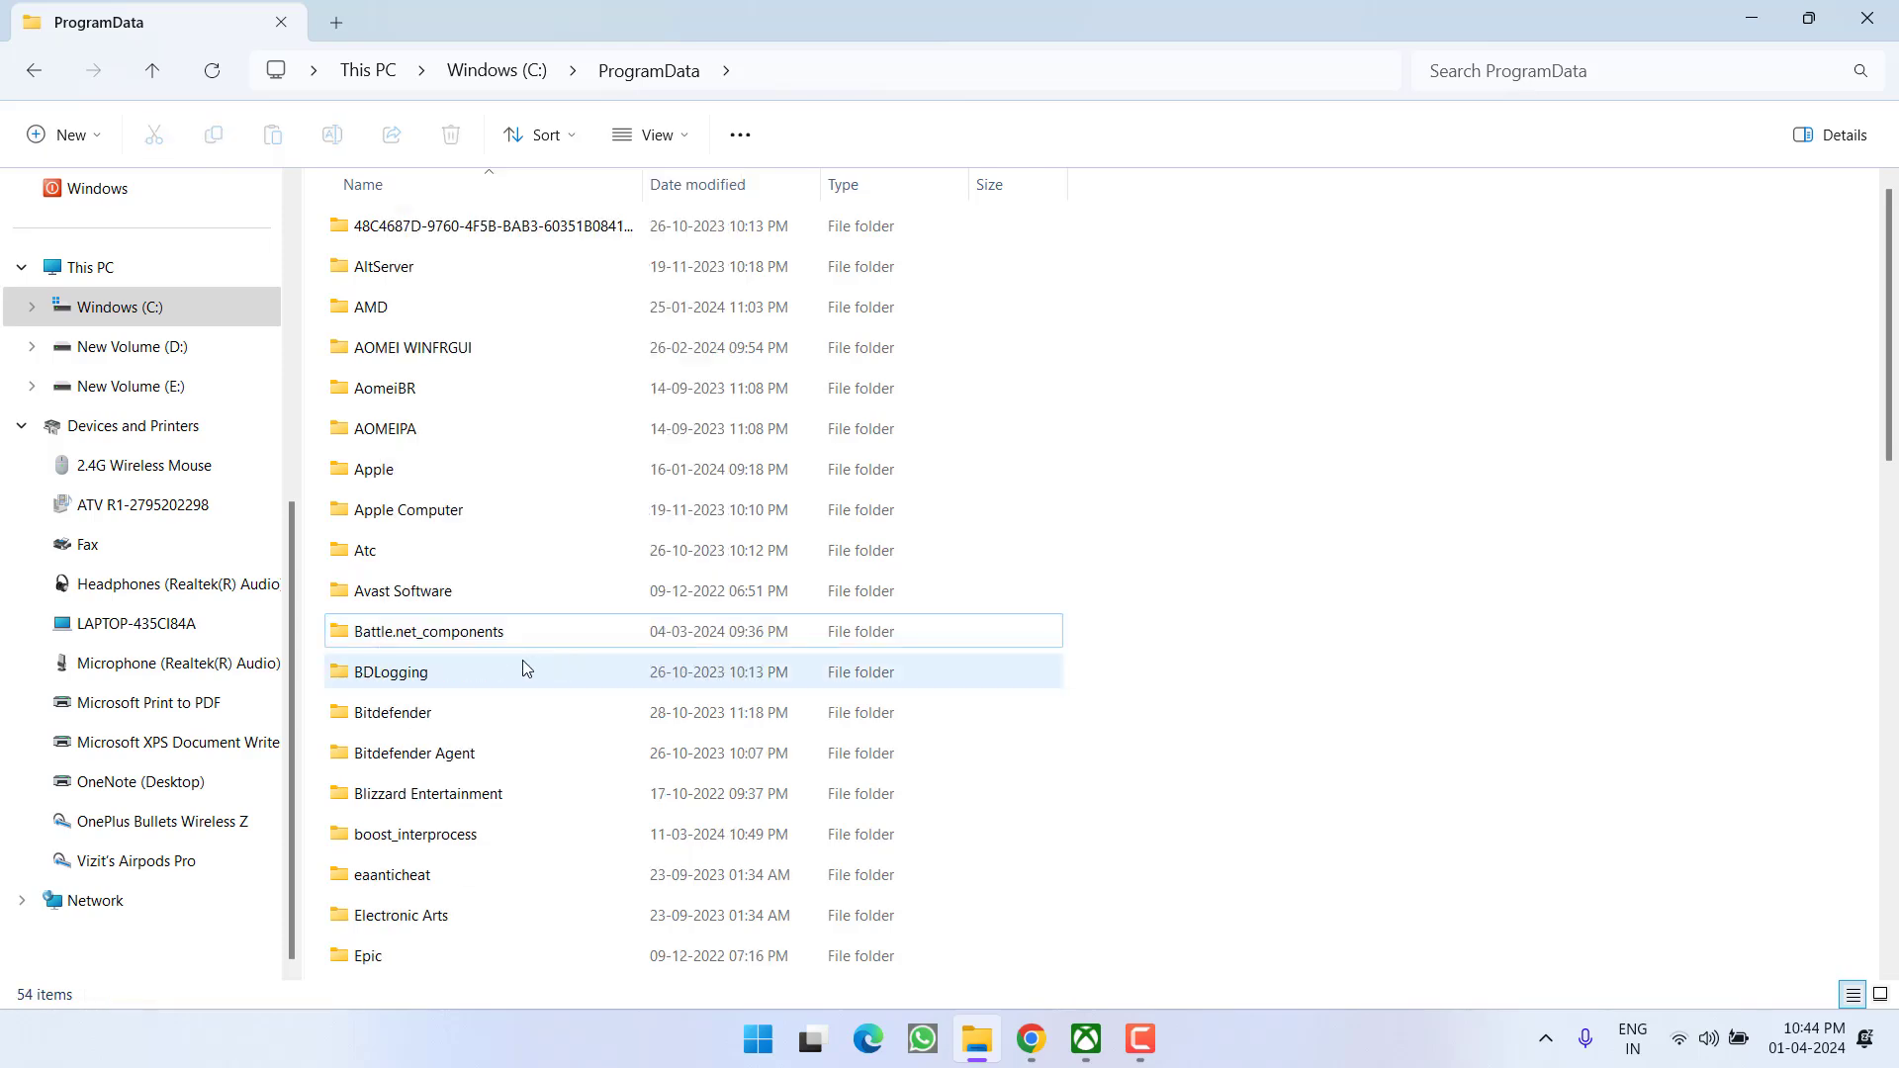
Close File Explorer, relaunch Battle.net from Start search, and dismiss the What's New popup
{"action": "left_click", "coordinate": [1751, 22]}
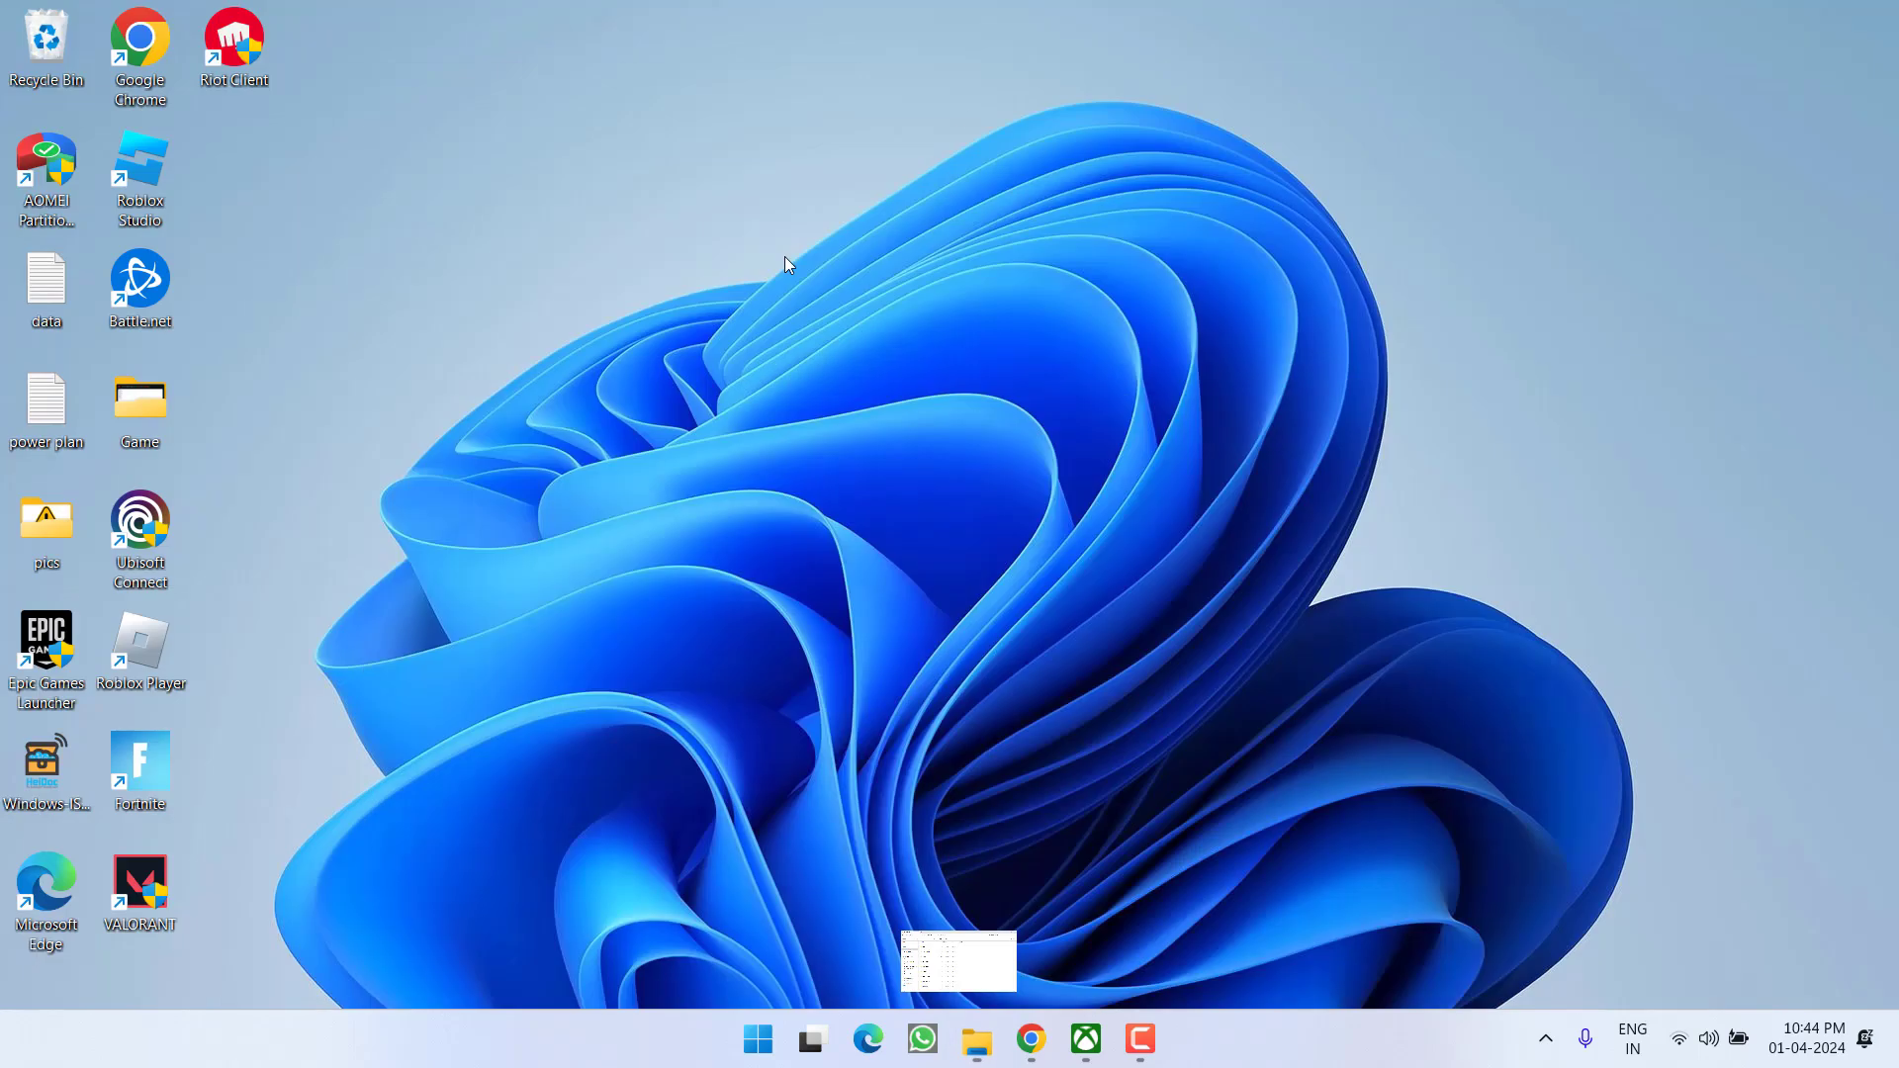
{"action": "key", "text": "super"}
{"action": "type", "text": "battle"}
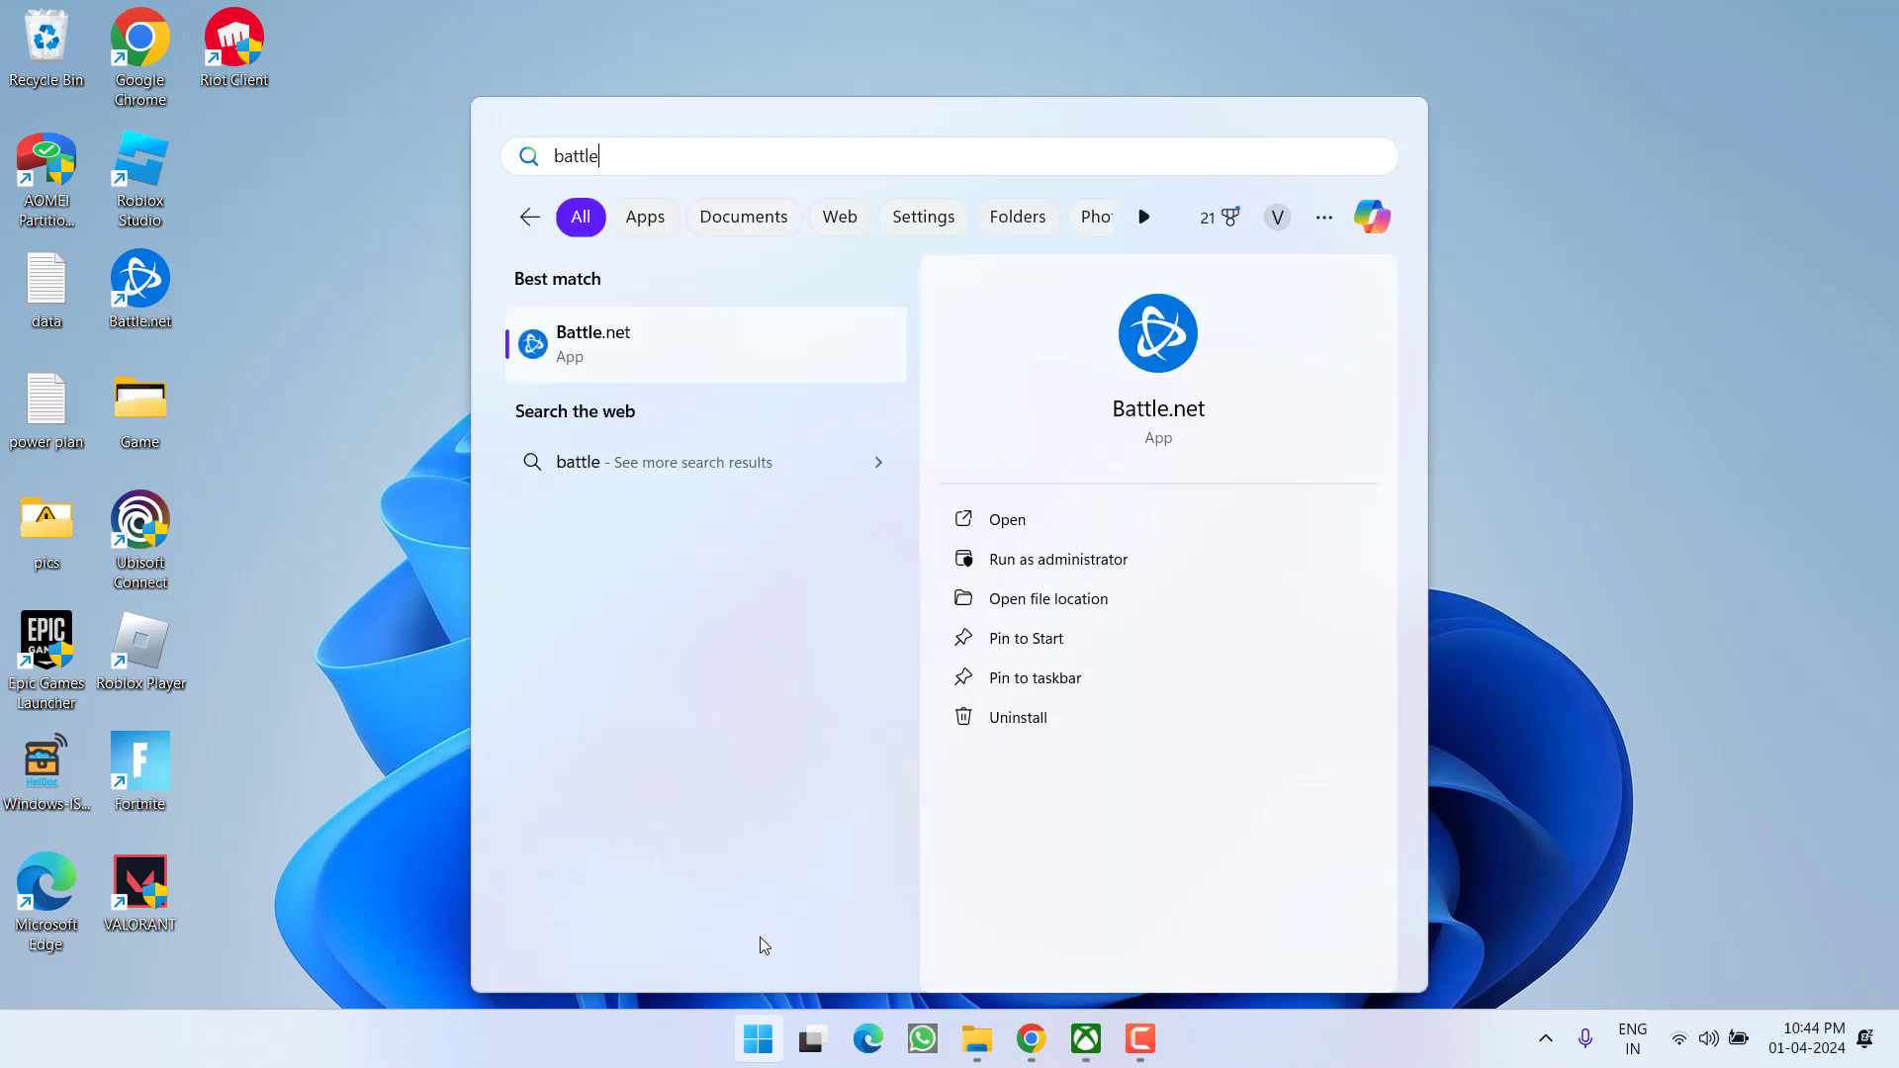
{"action": "left_click", "coordinate": [1187, 380]}
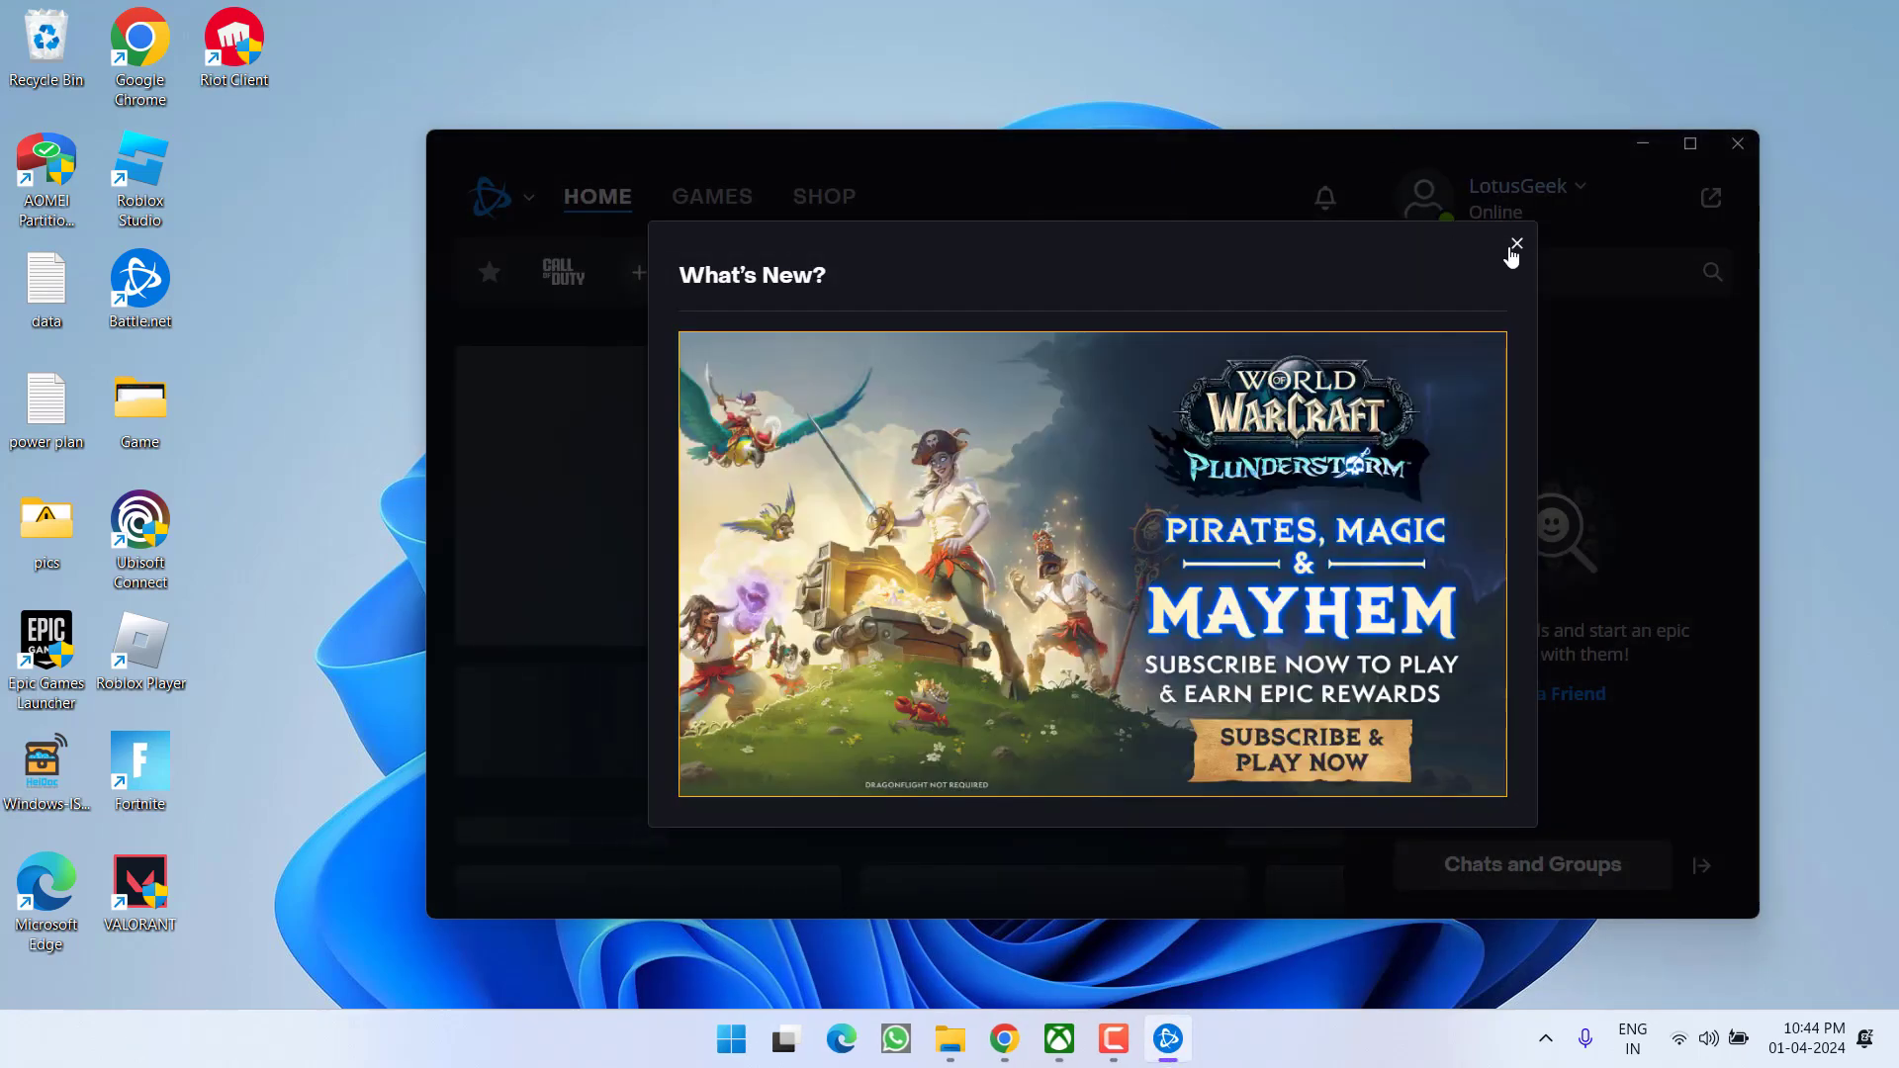
{"action": "left_click", "coordinate": [1513, 247]}
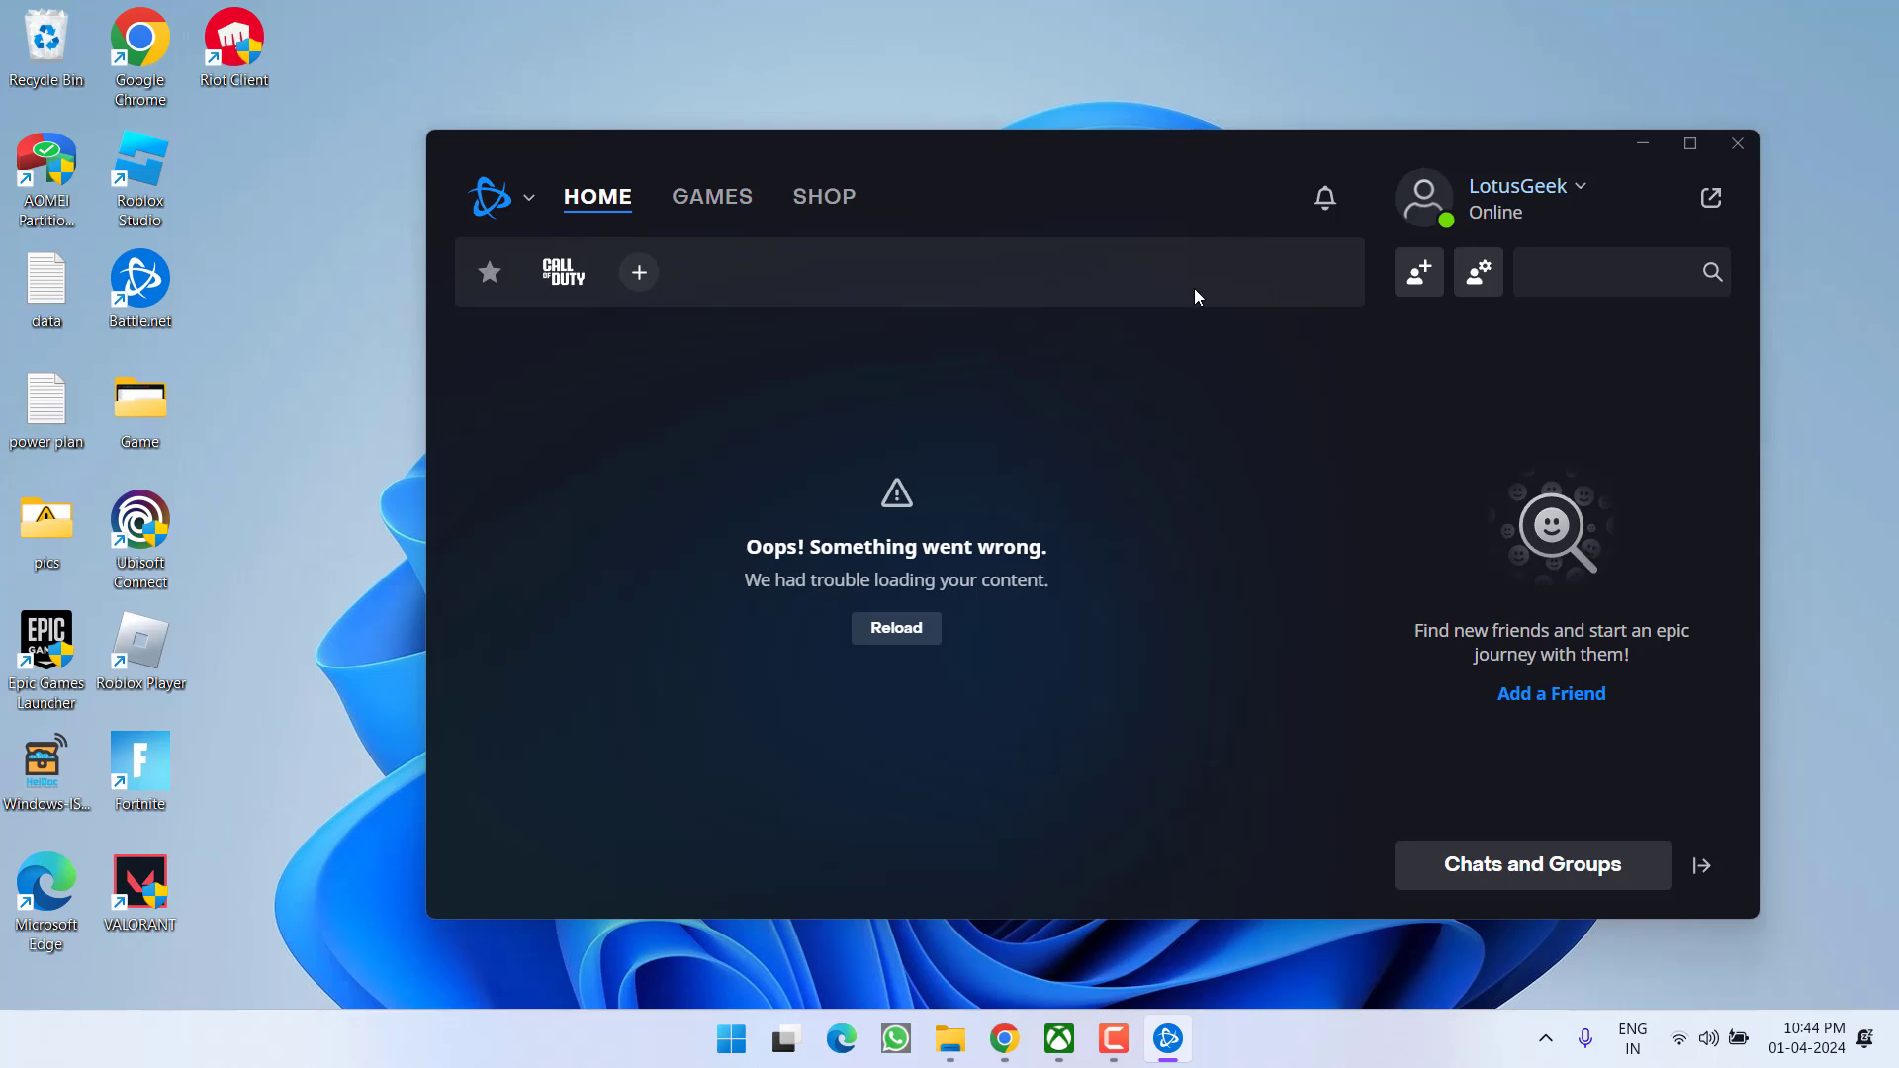
Close Battle.net and restore the Battle.net folder from the Recycle Bin, replacing the existing files
{"action": "left_click", "coordinate": [1738, 143]}
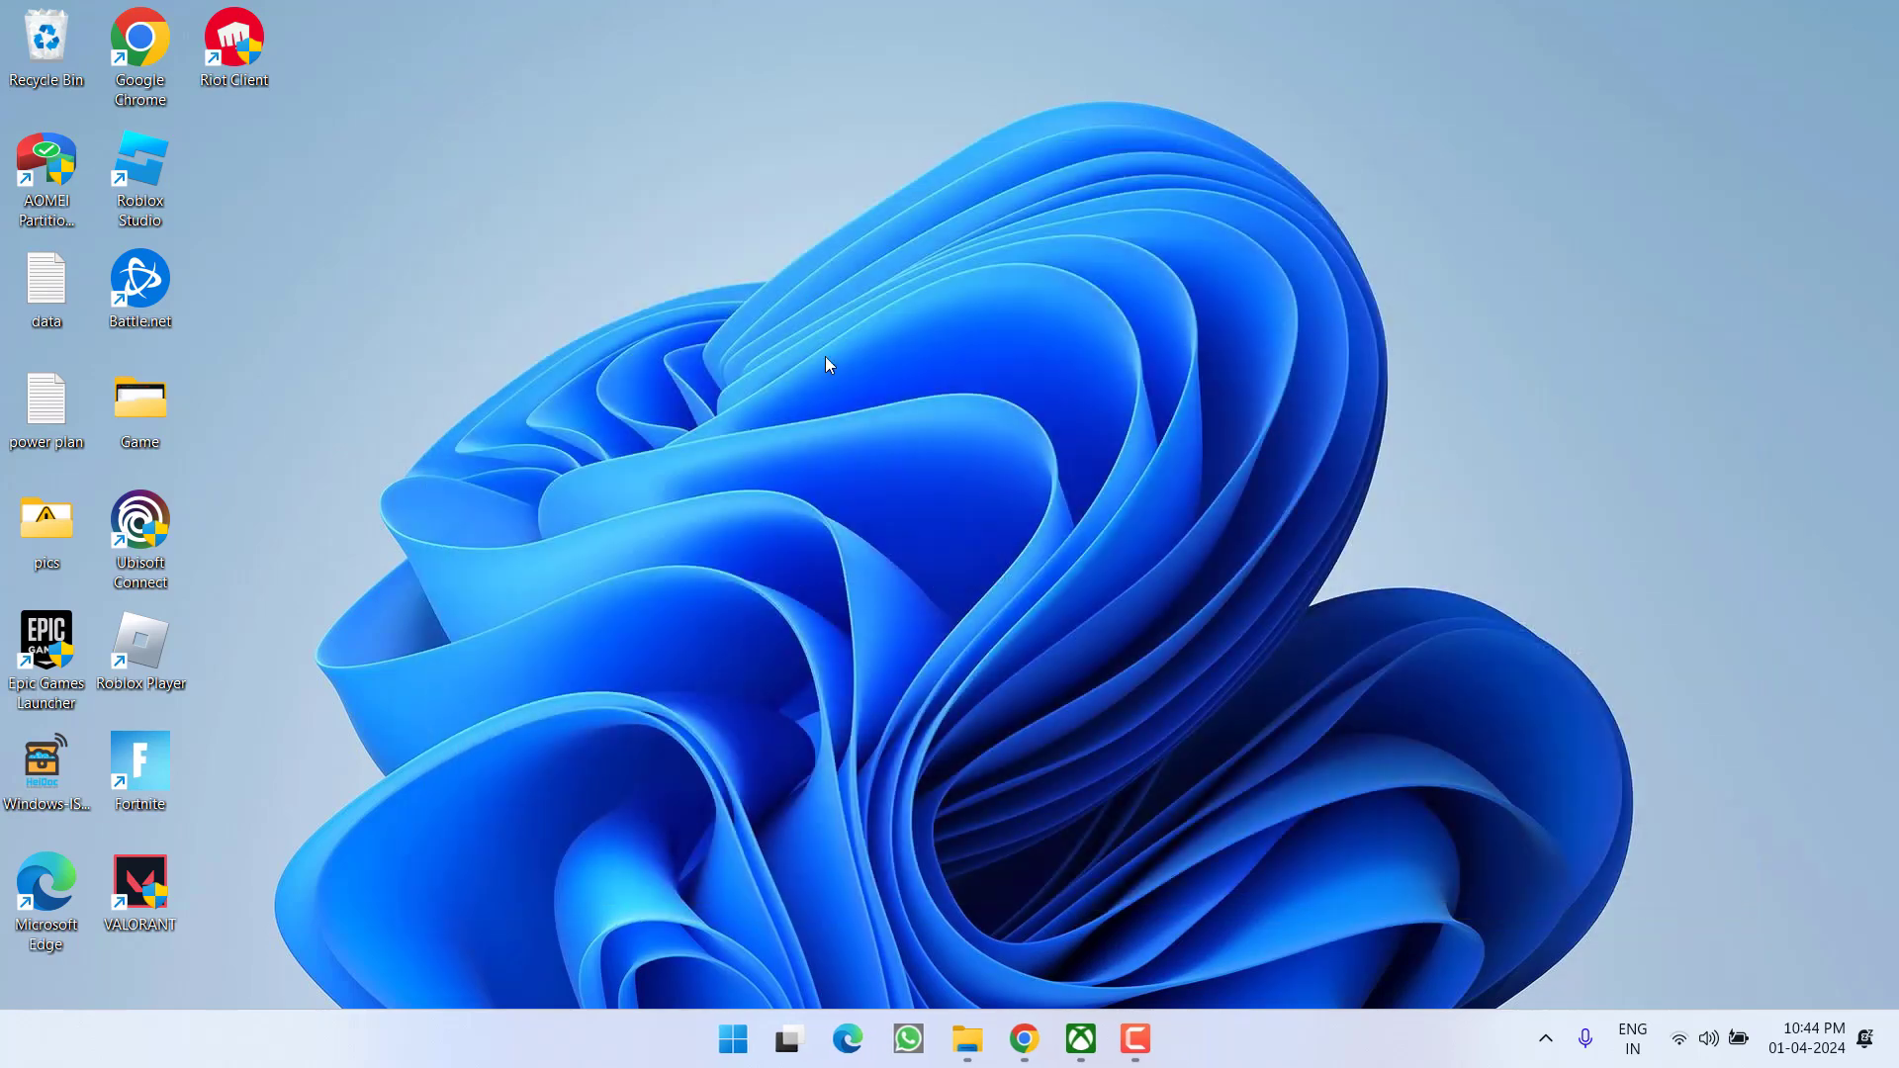
{"action": "double_click", "coordinate": [43, 63]}
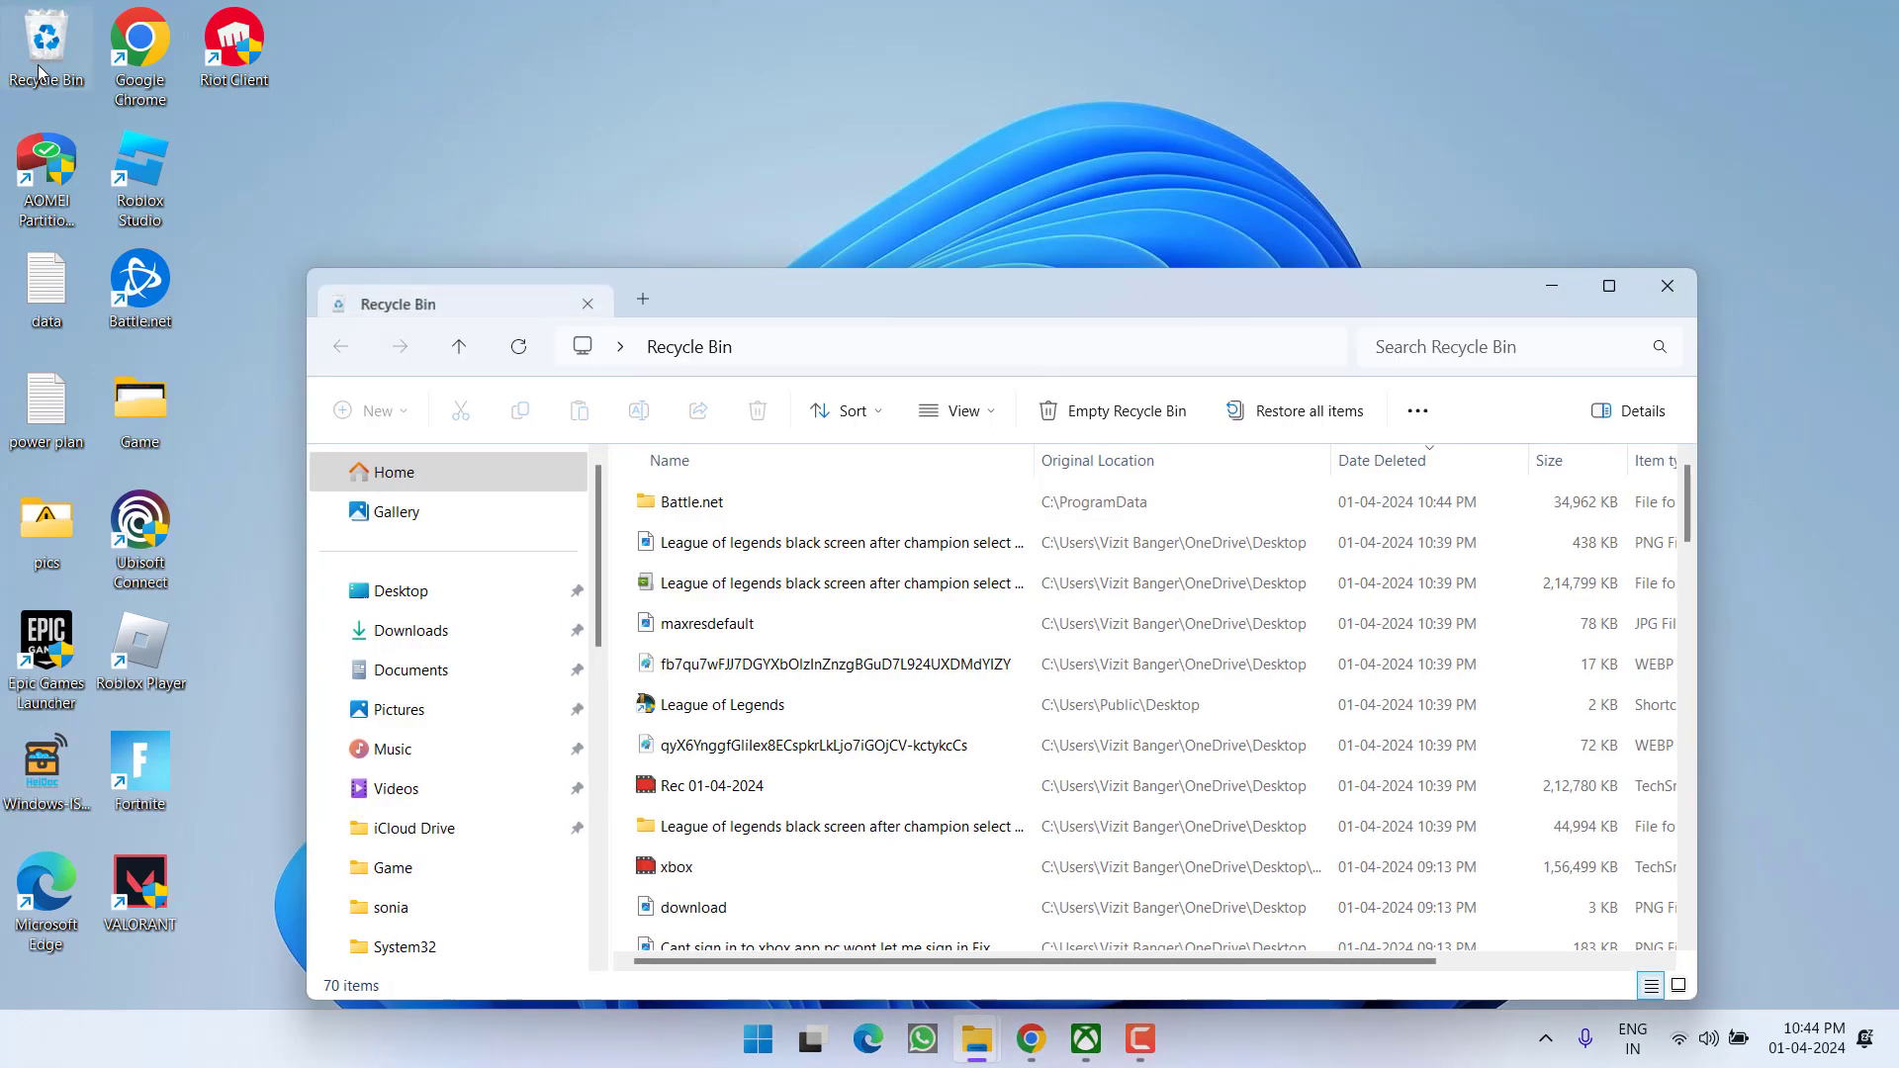
{"action": "left_click", "coordinate": [717, 504]}
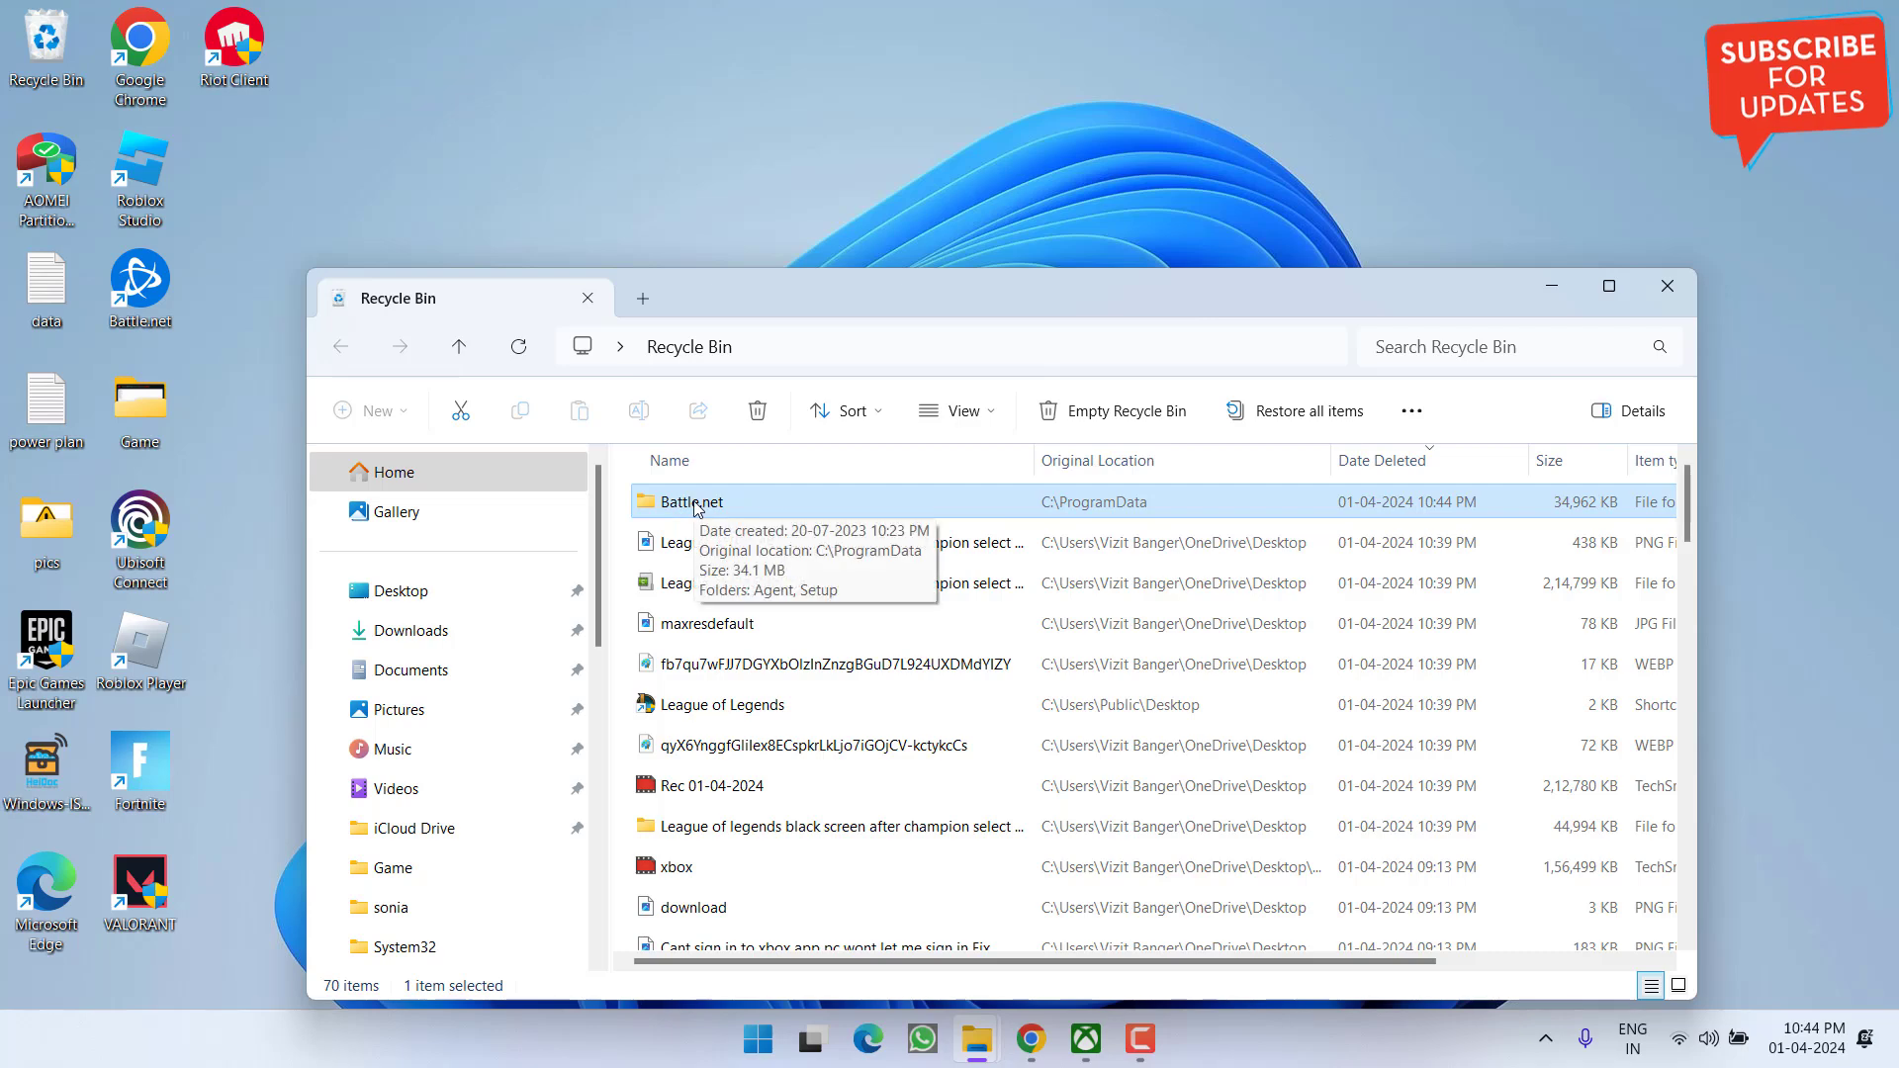
{"action": "right_click", "coordinate": [695, 507]}
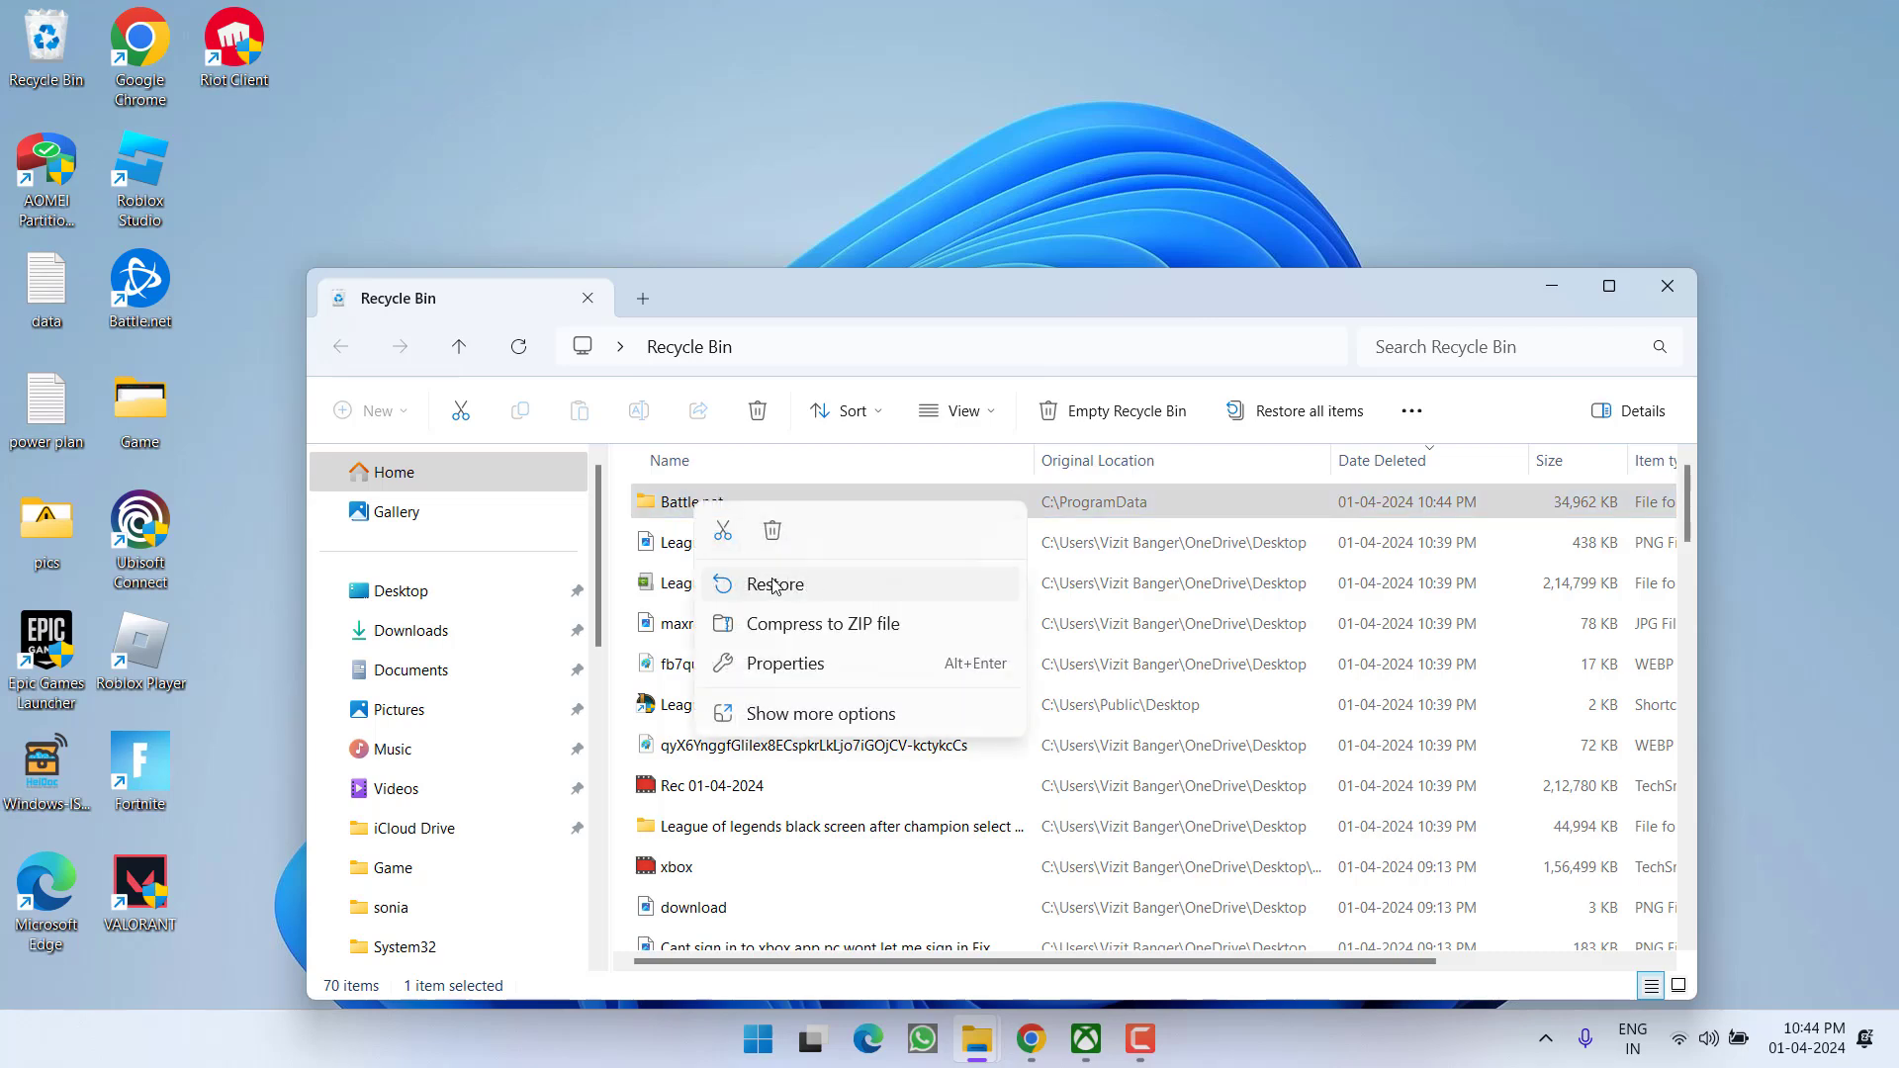
{"action": "left_click", "coordinate": [800, 591]}
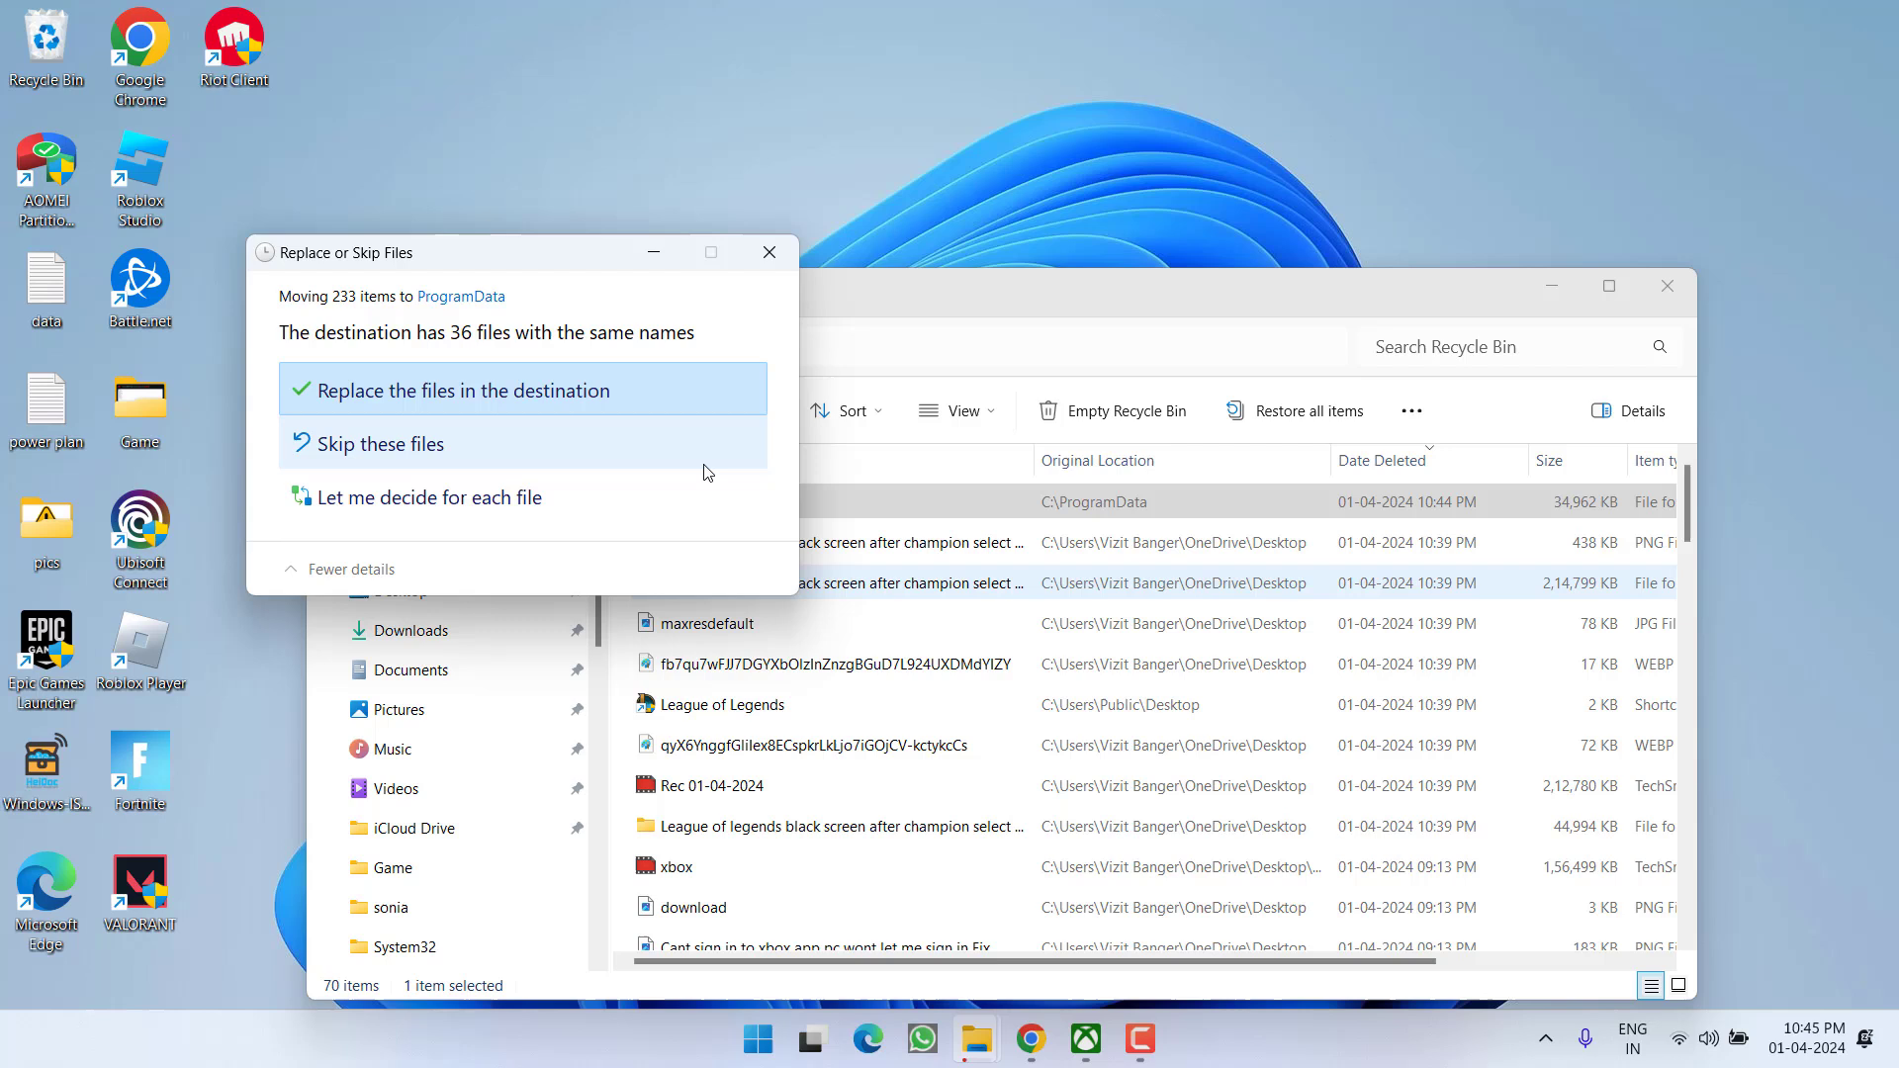
{"action": "left_click", "coordinate": [522, 398]}
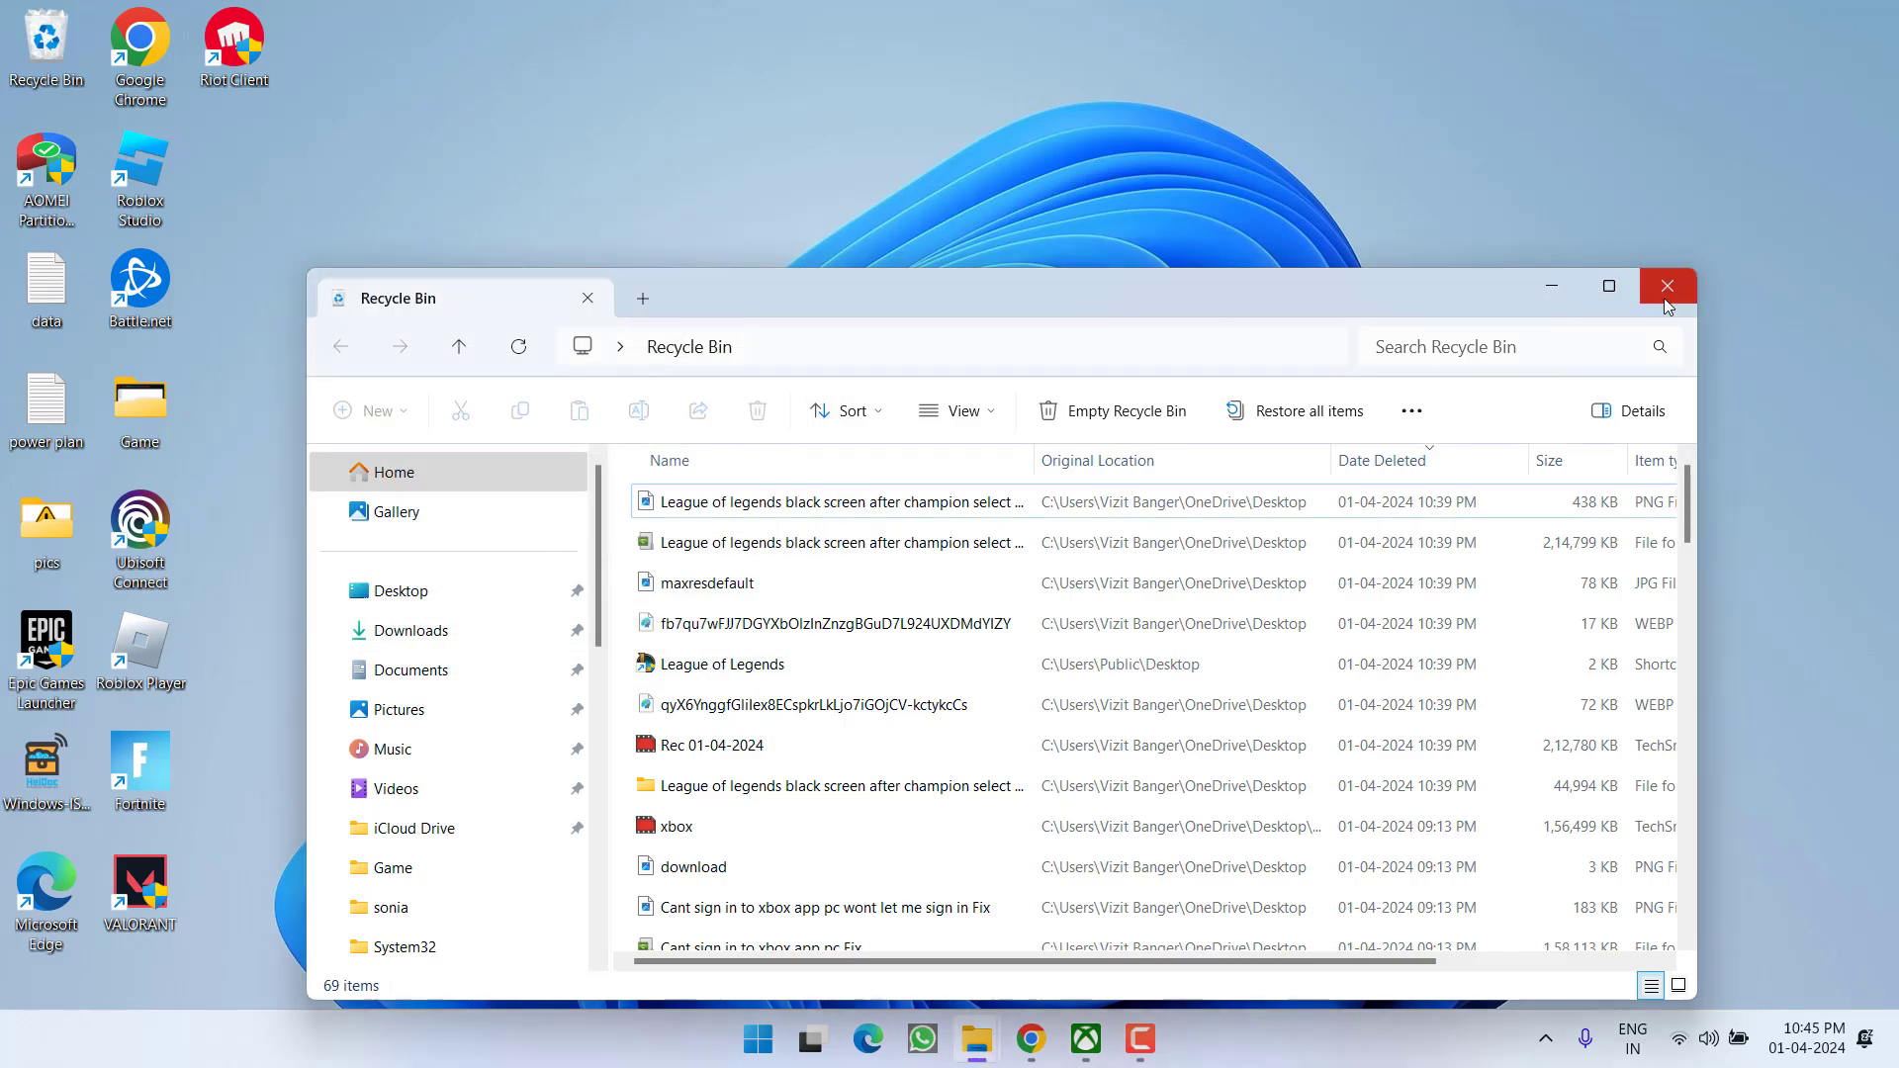
{"action": "left_click", "coordinate": [1668, 286]}
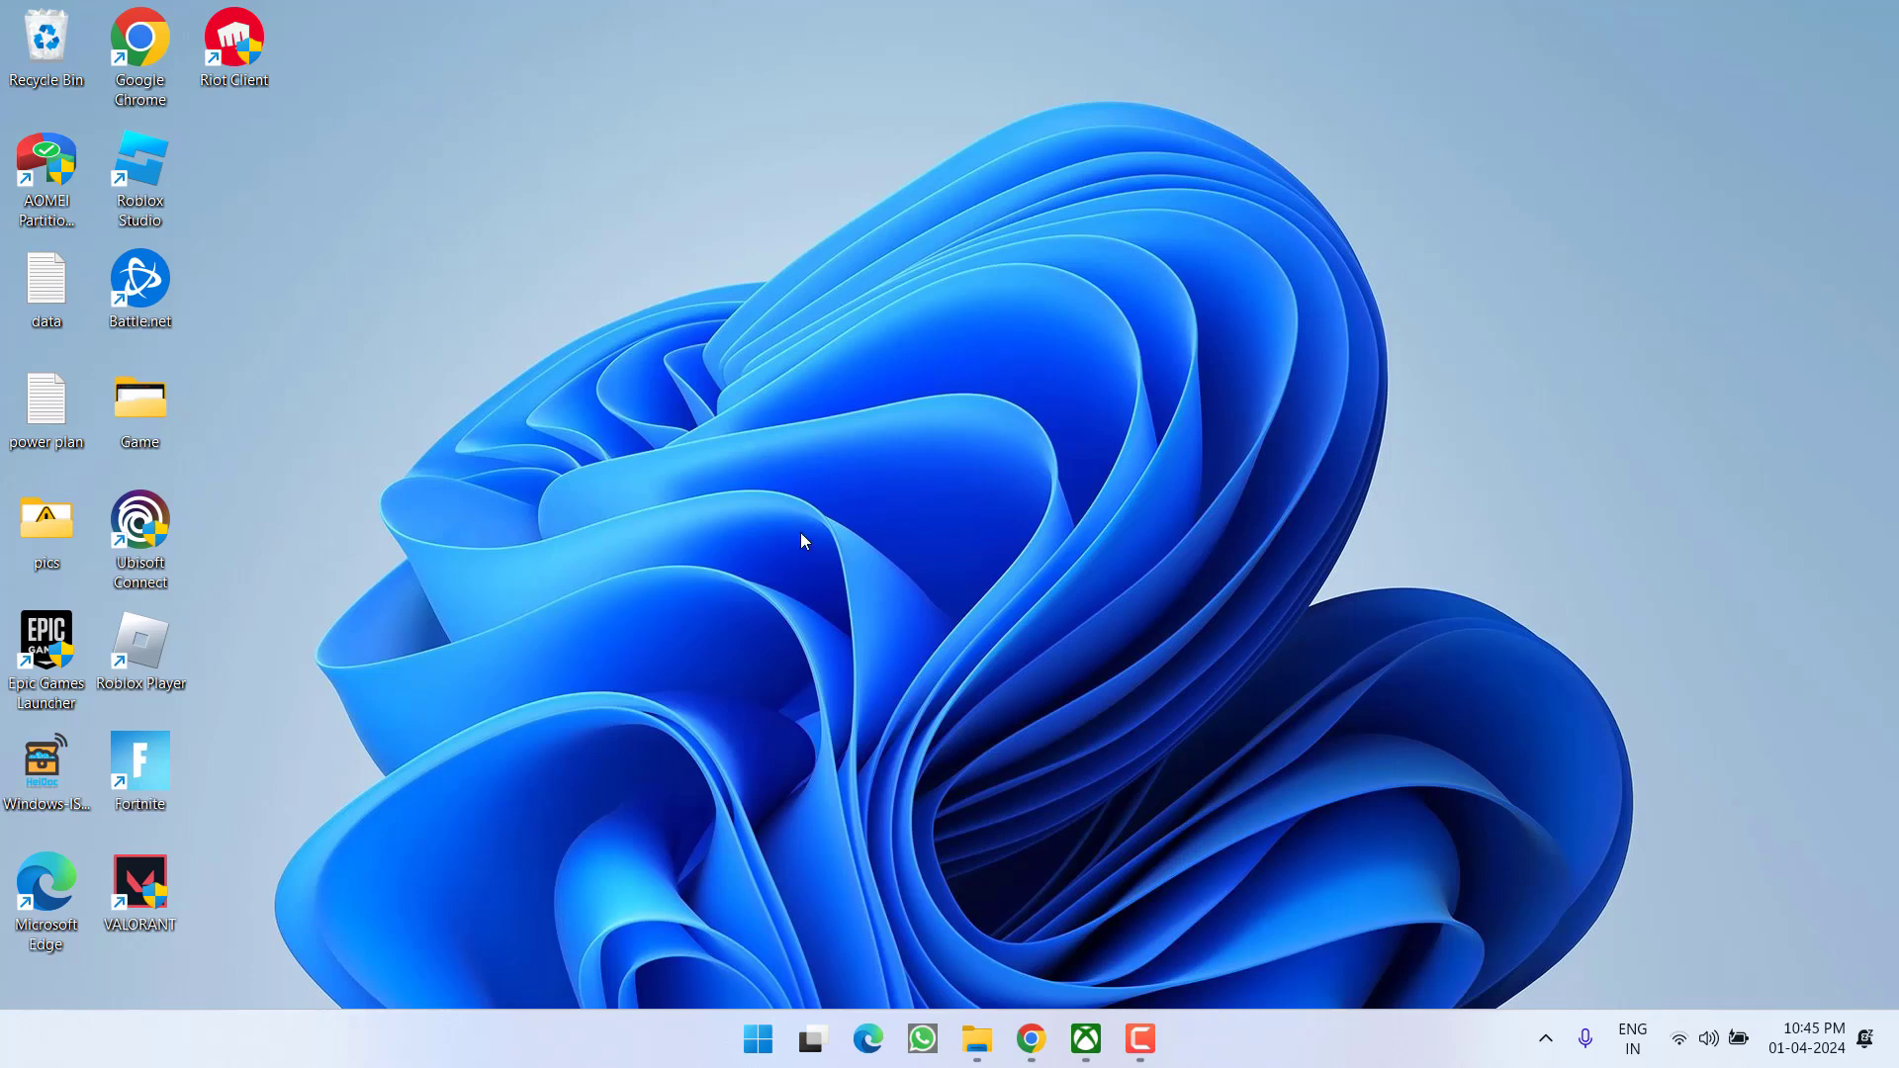
{"action": "left_click", "coordinate": [752, 1052]}
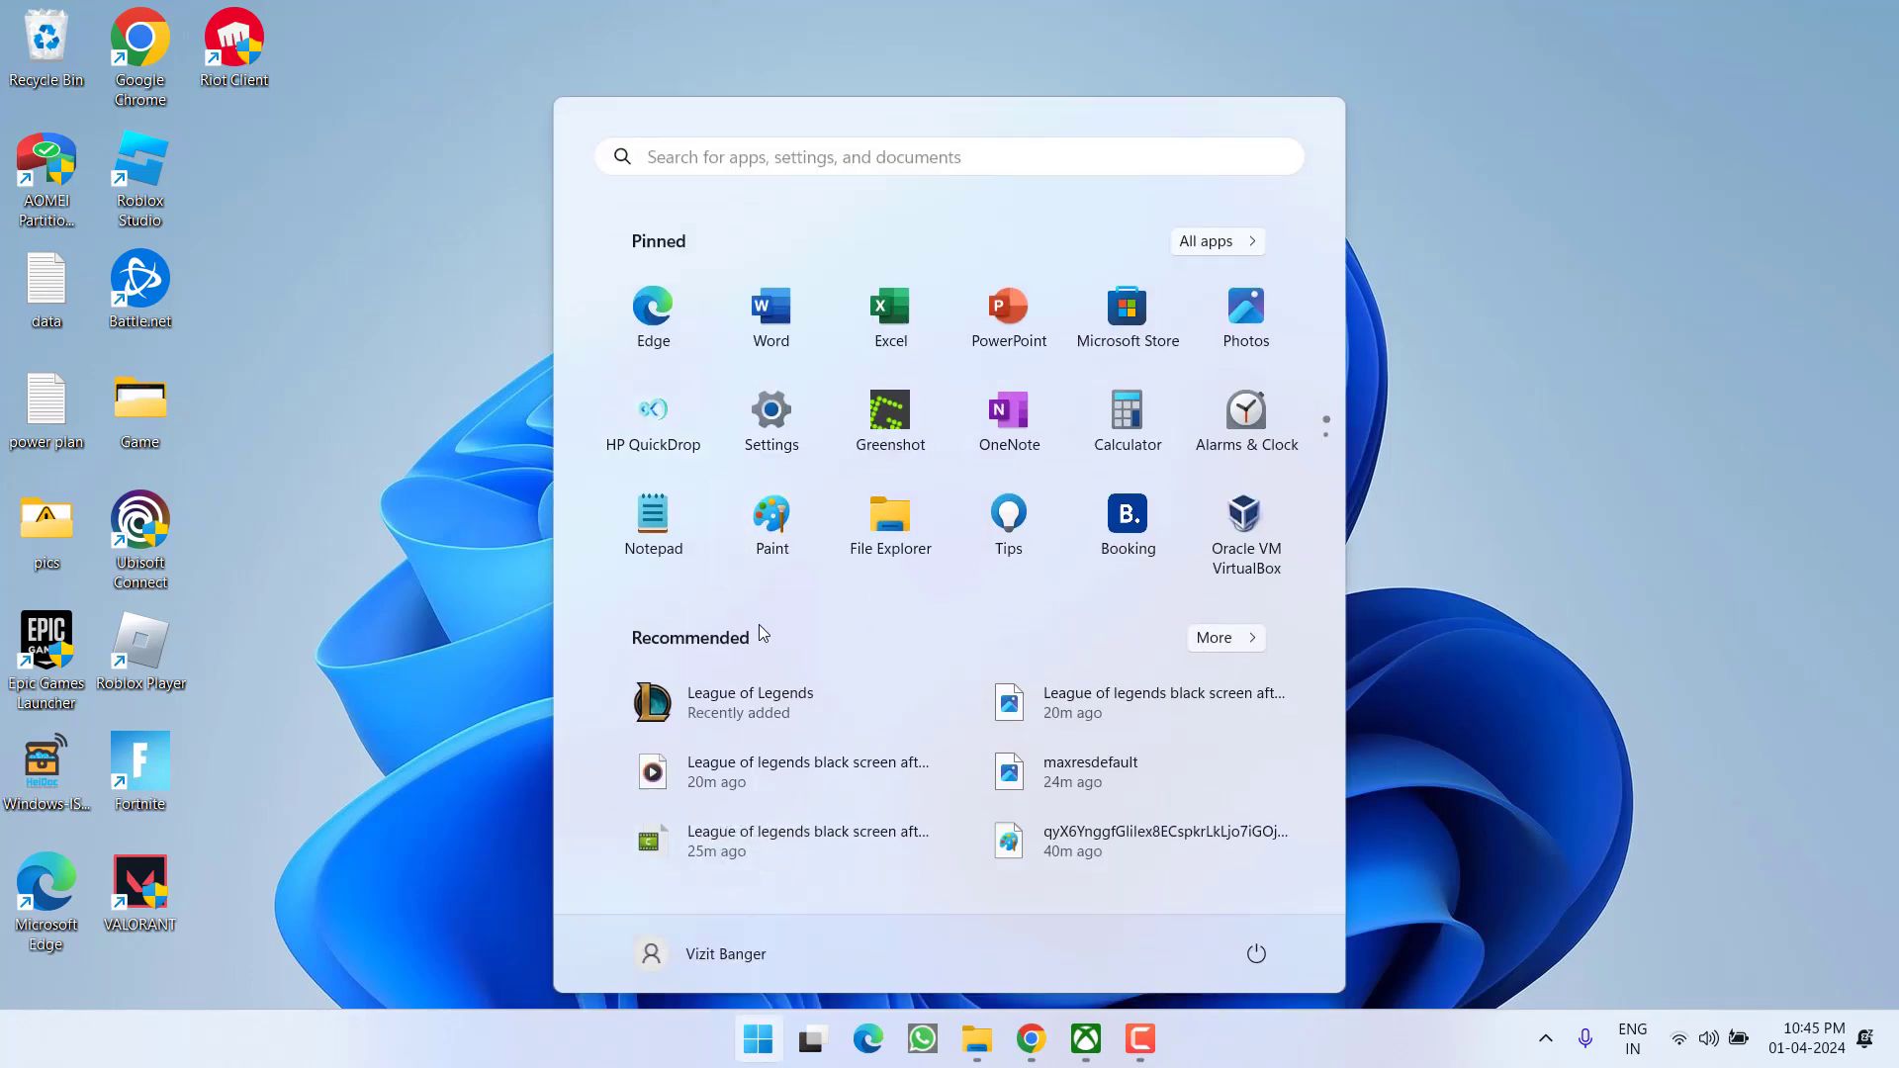
{"action": "type", "text": "batt"}
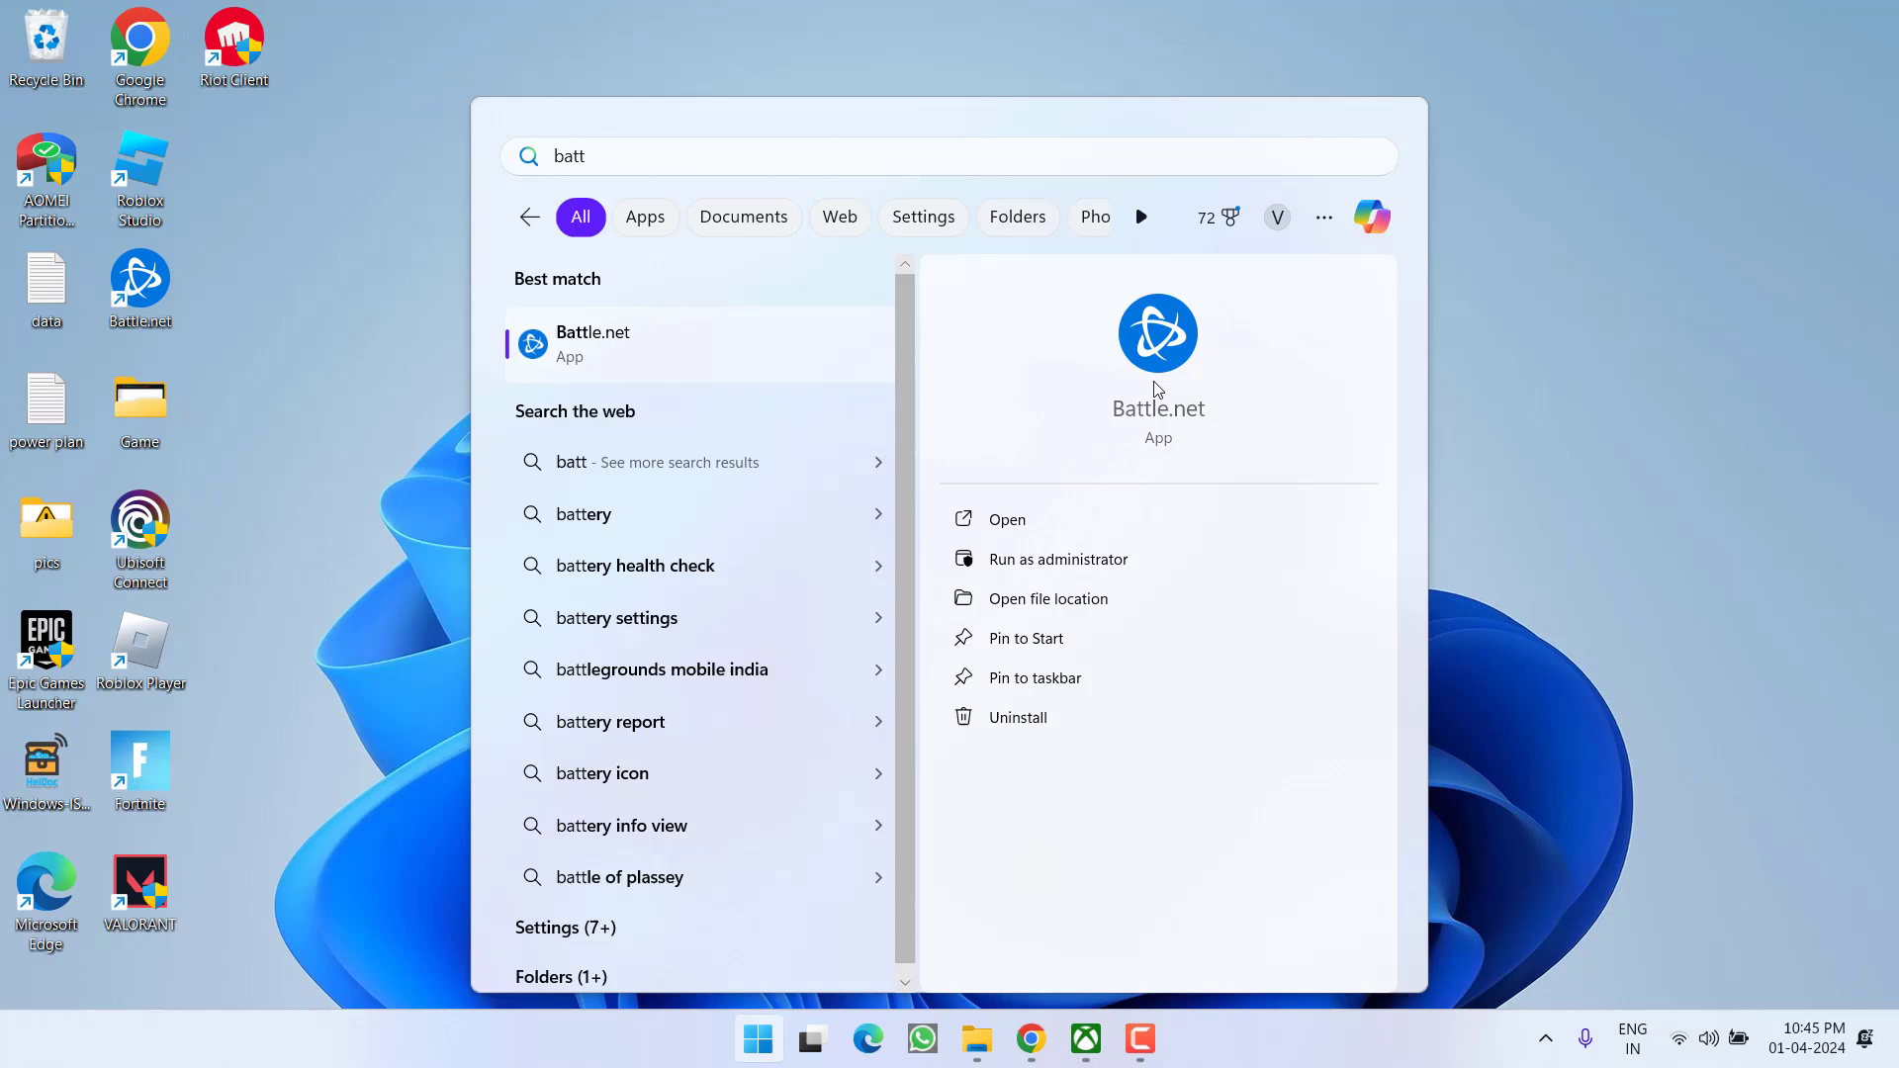
{"action": "left_click", "coordinate": [1157, 386]}
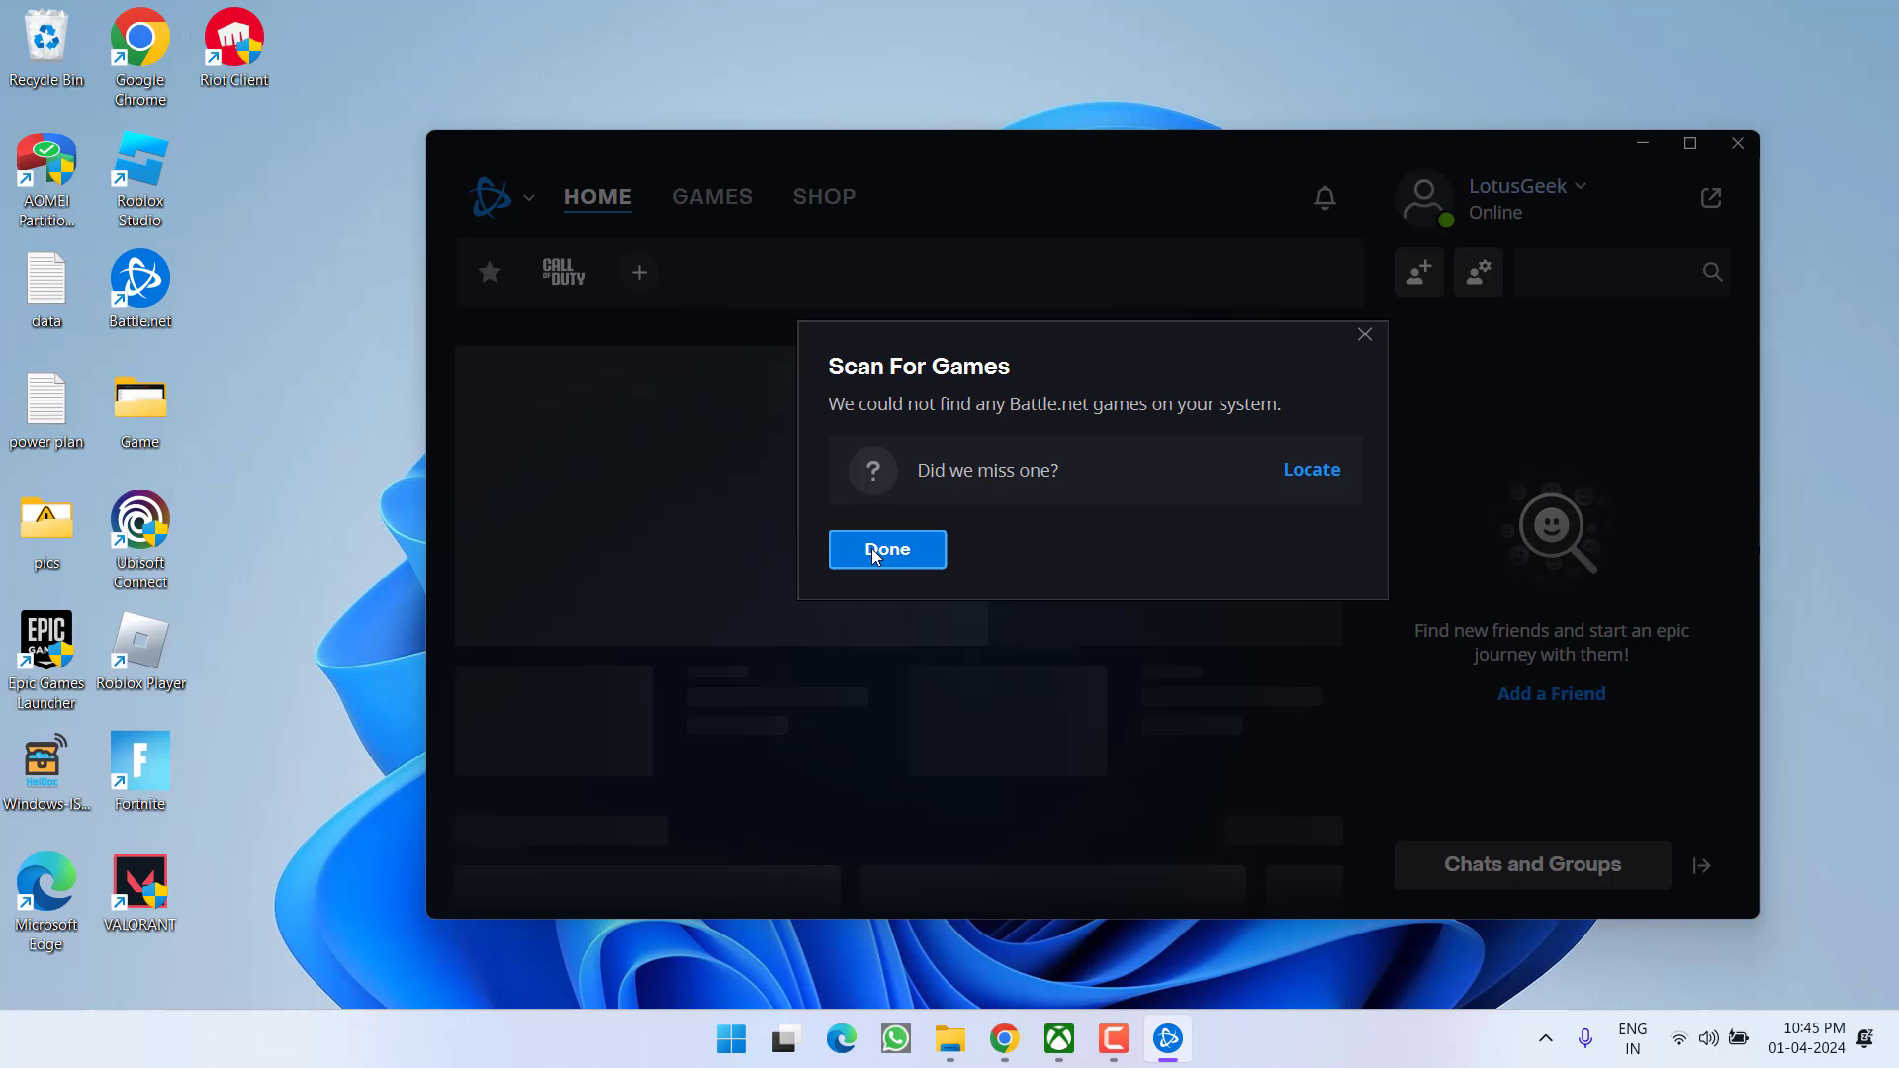
{"action": "left_click", "coordinate": [874, 552]}
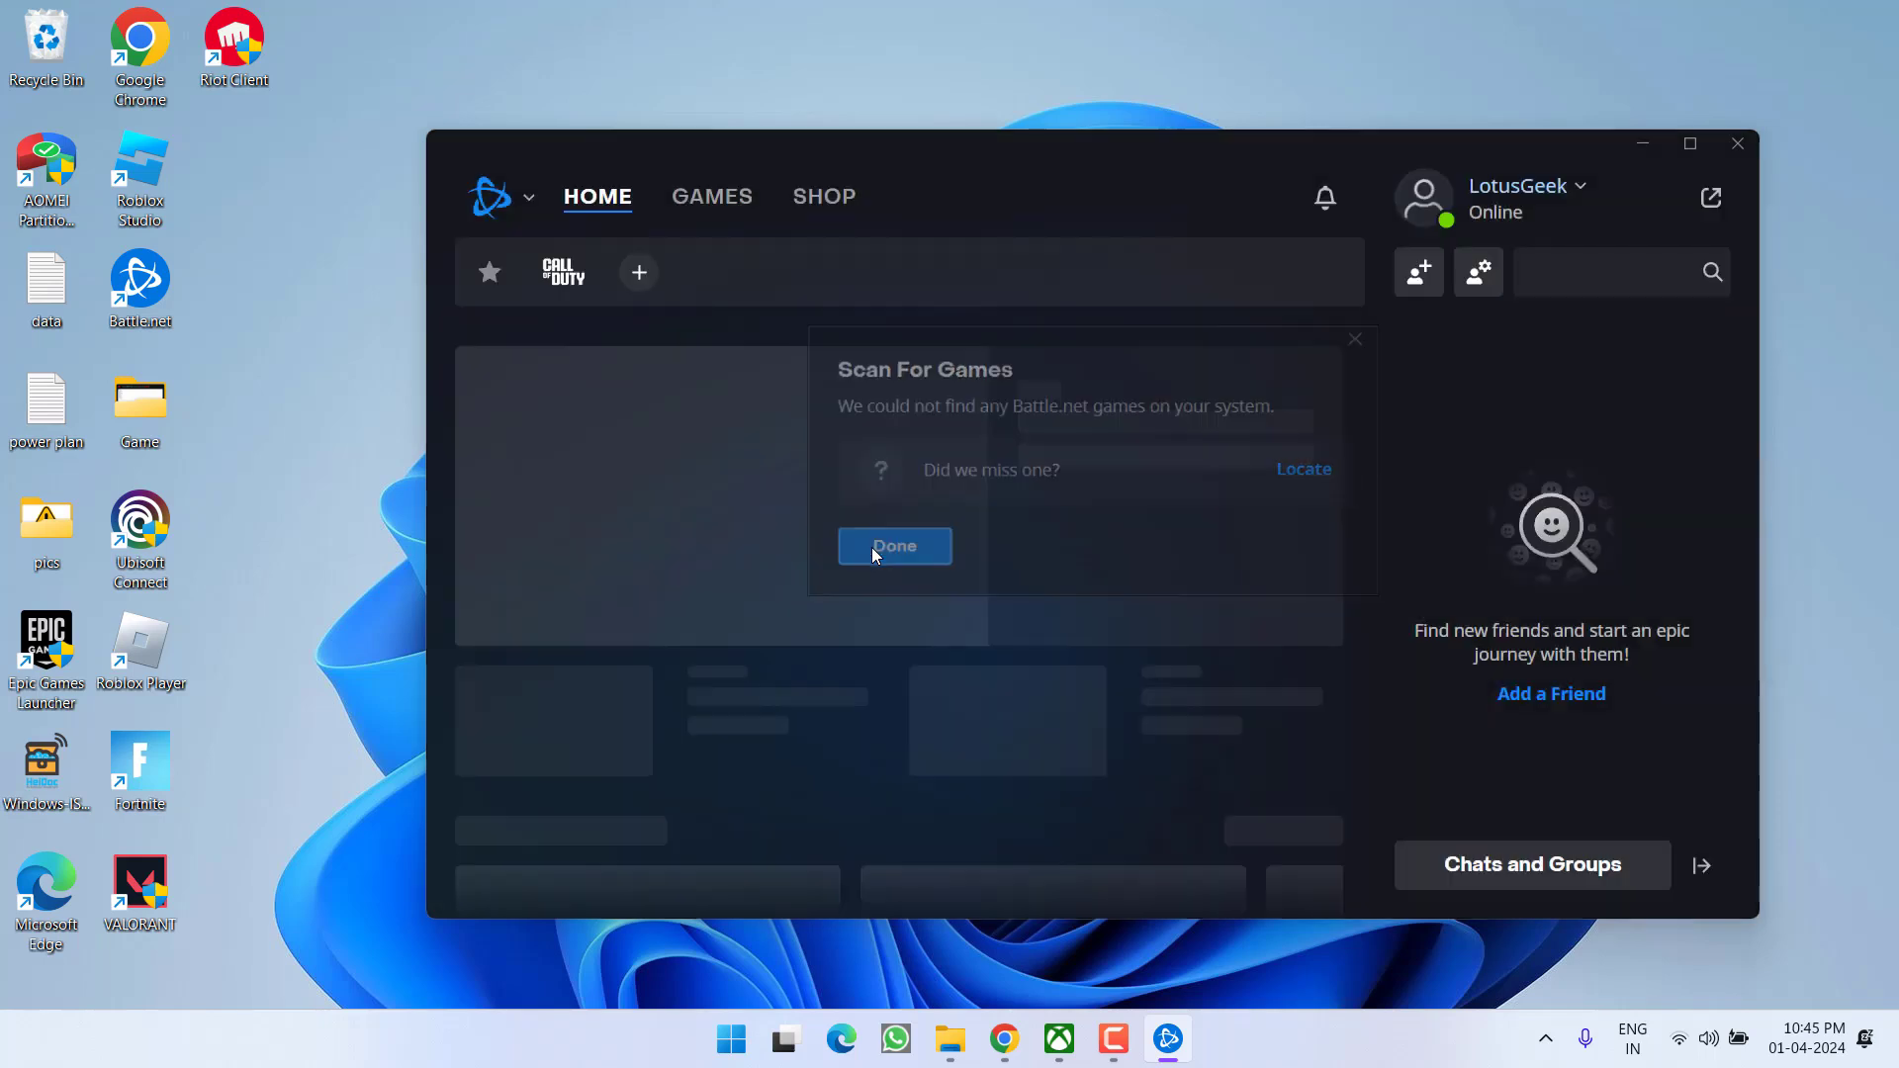
{"action": "left_click", "coordinate": [556, 277]}
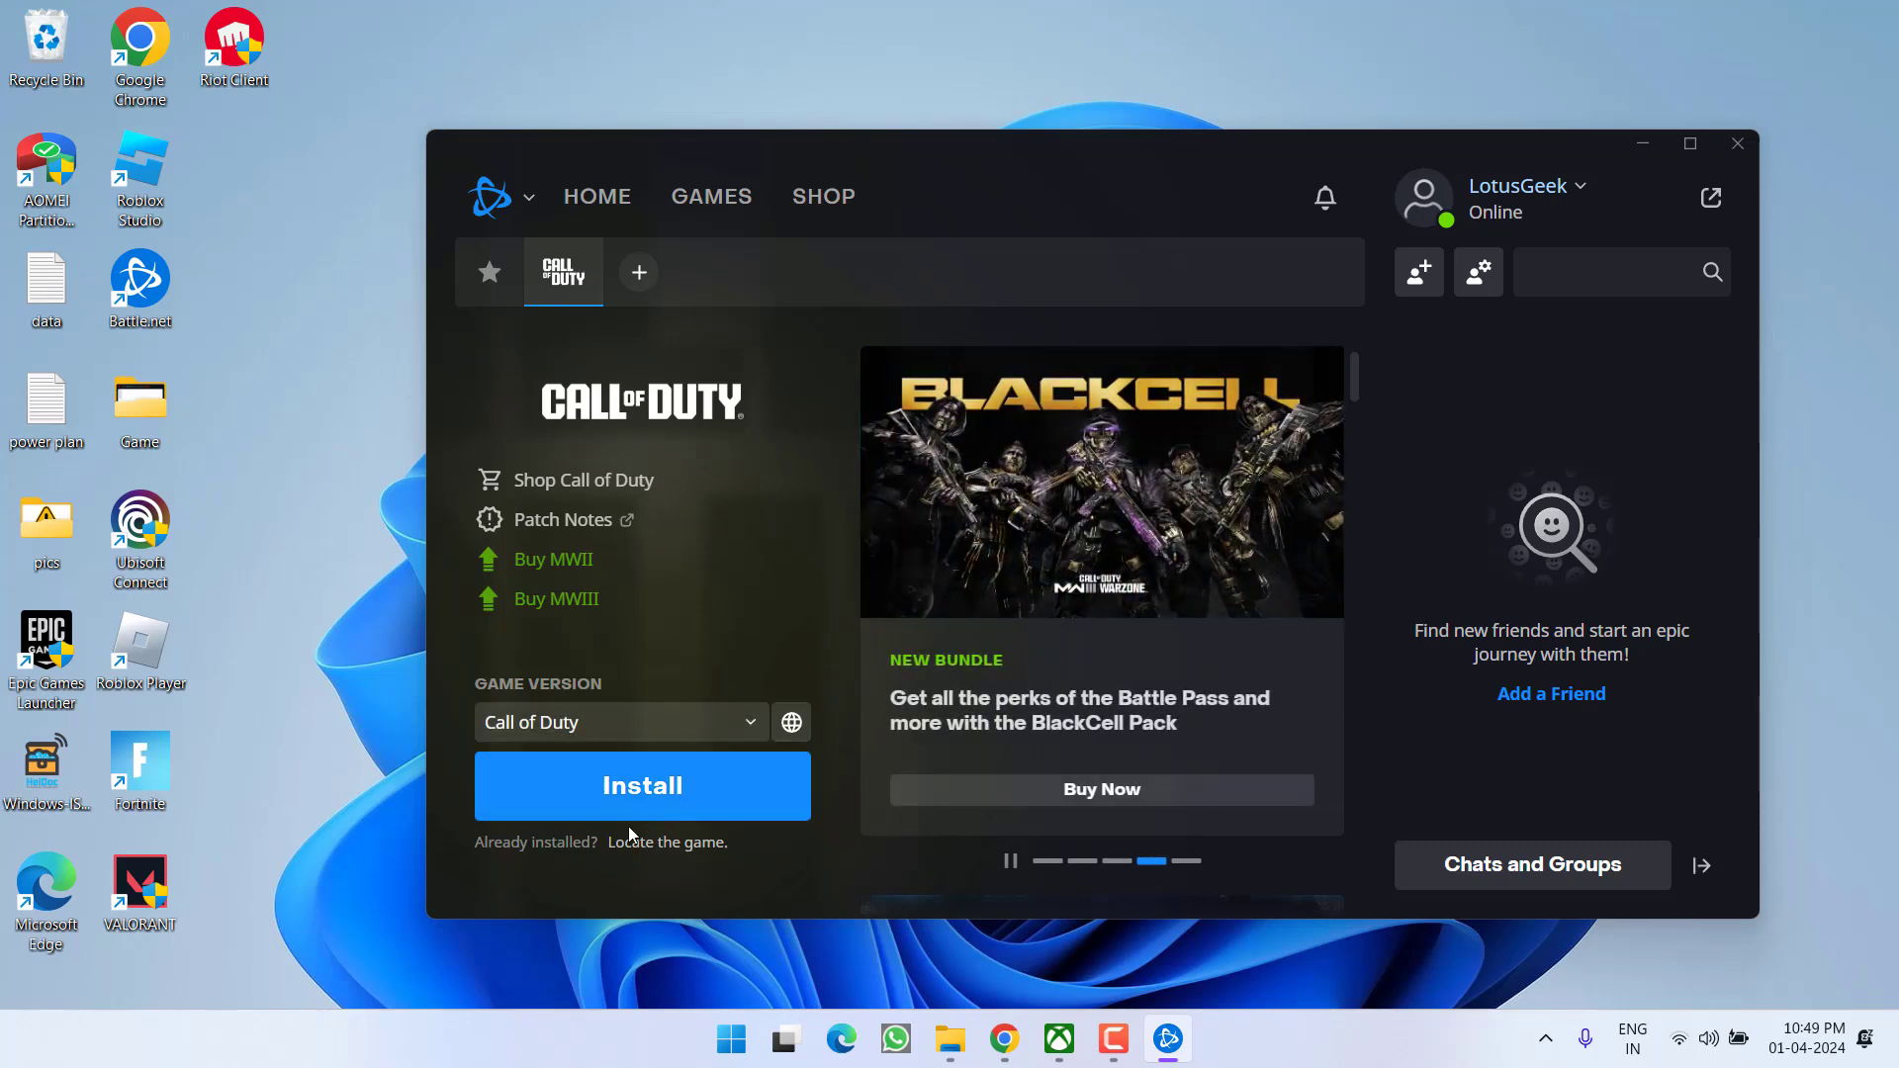
{"action": "left_click", "coordinate": [1746, 149]}
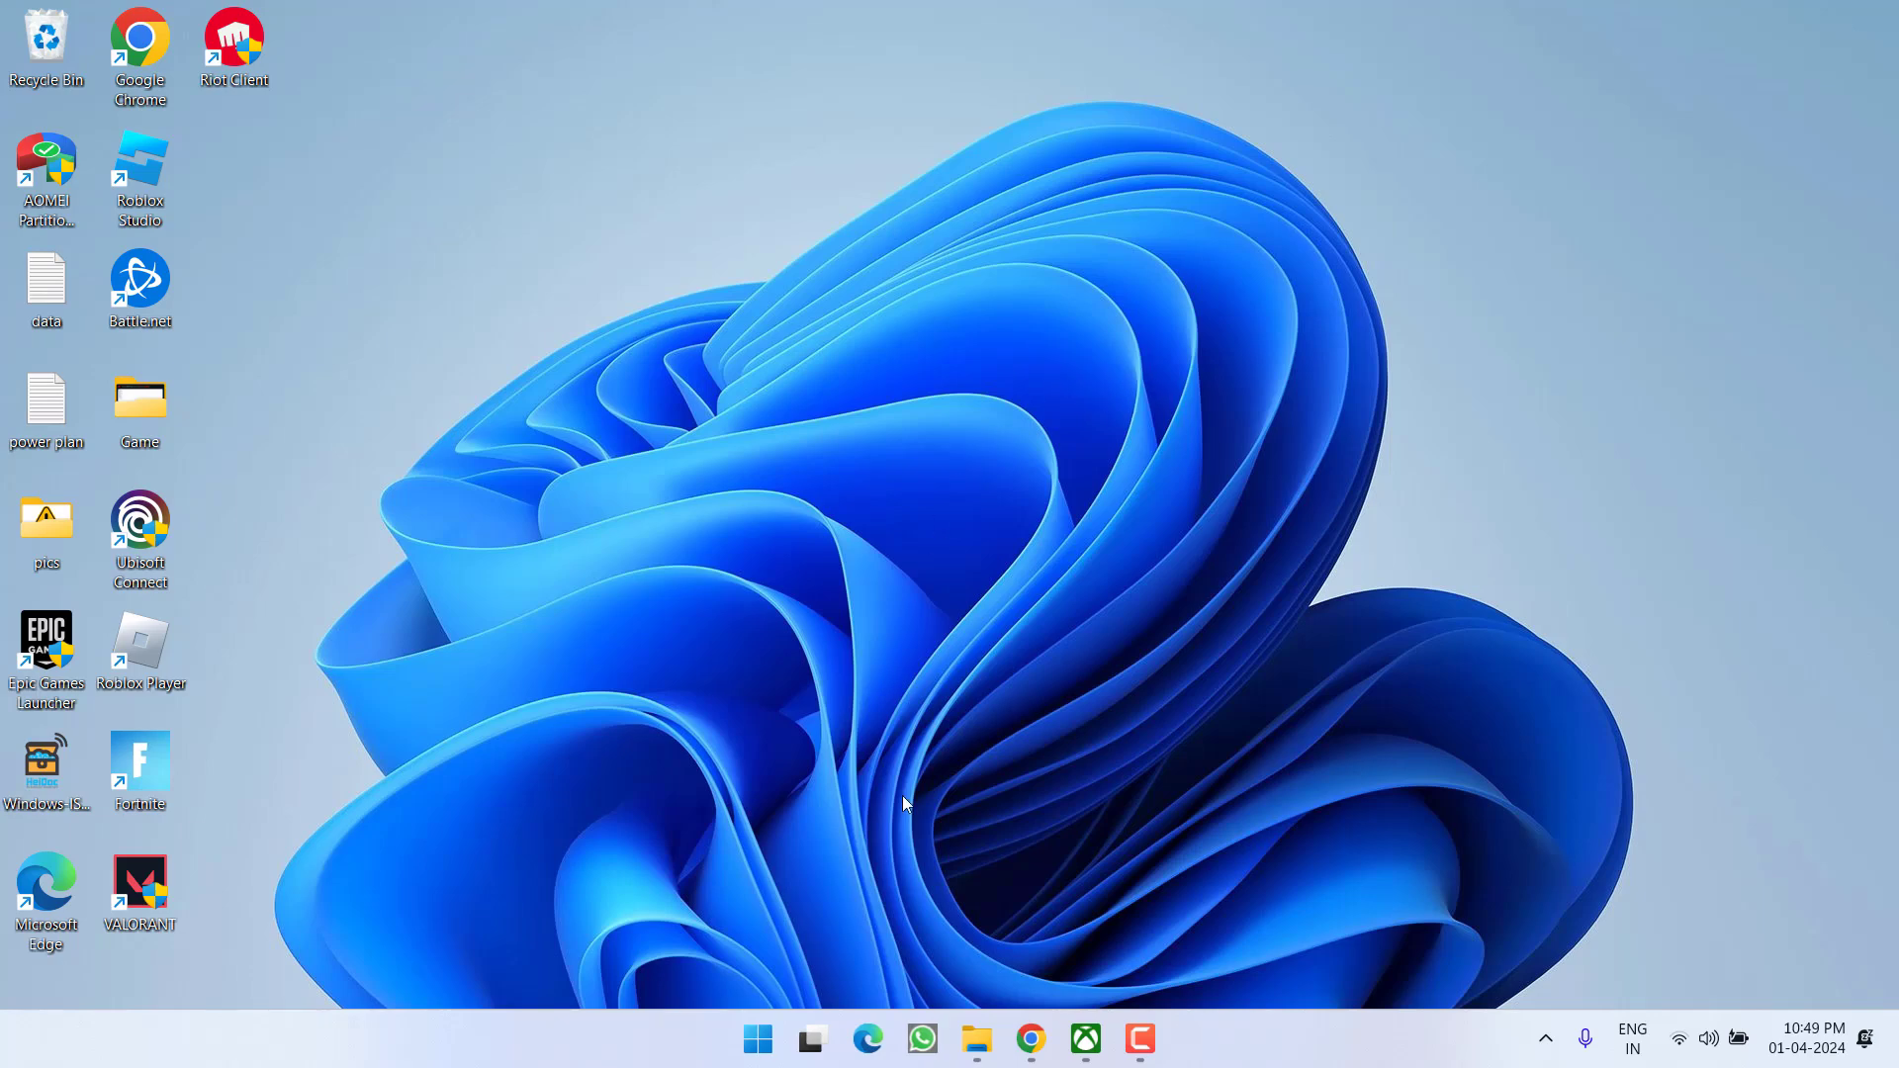
{"action": "left_click", "coordinate": [1086, 1039]}
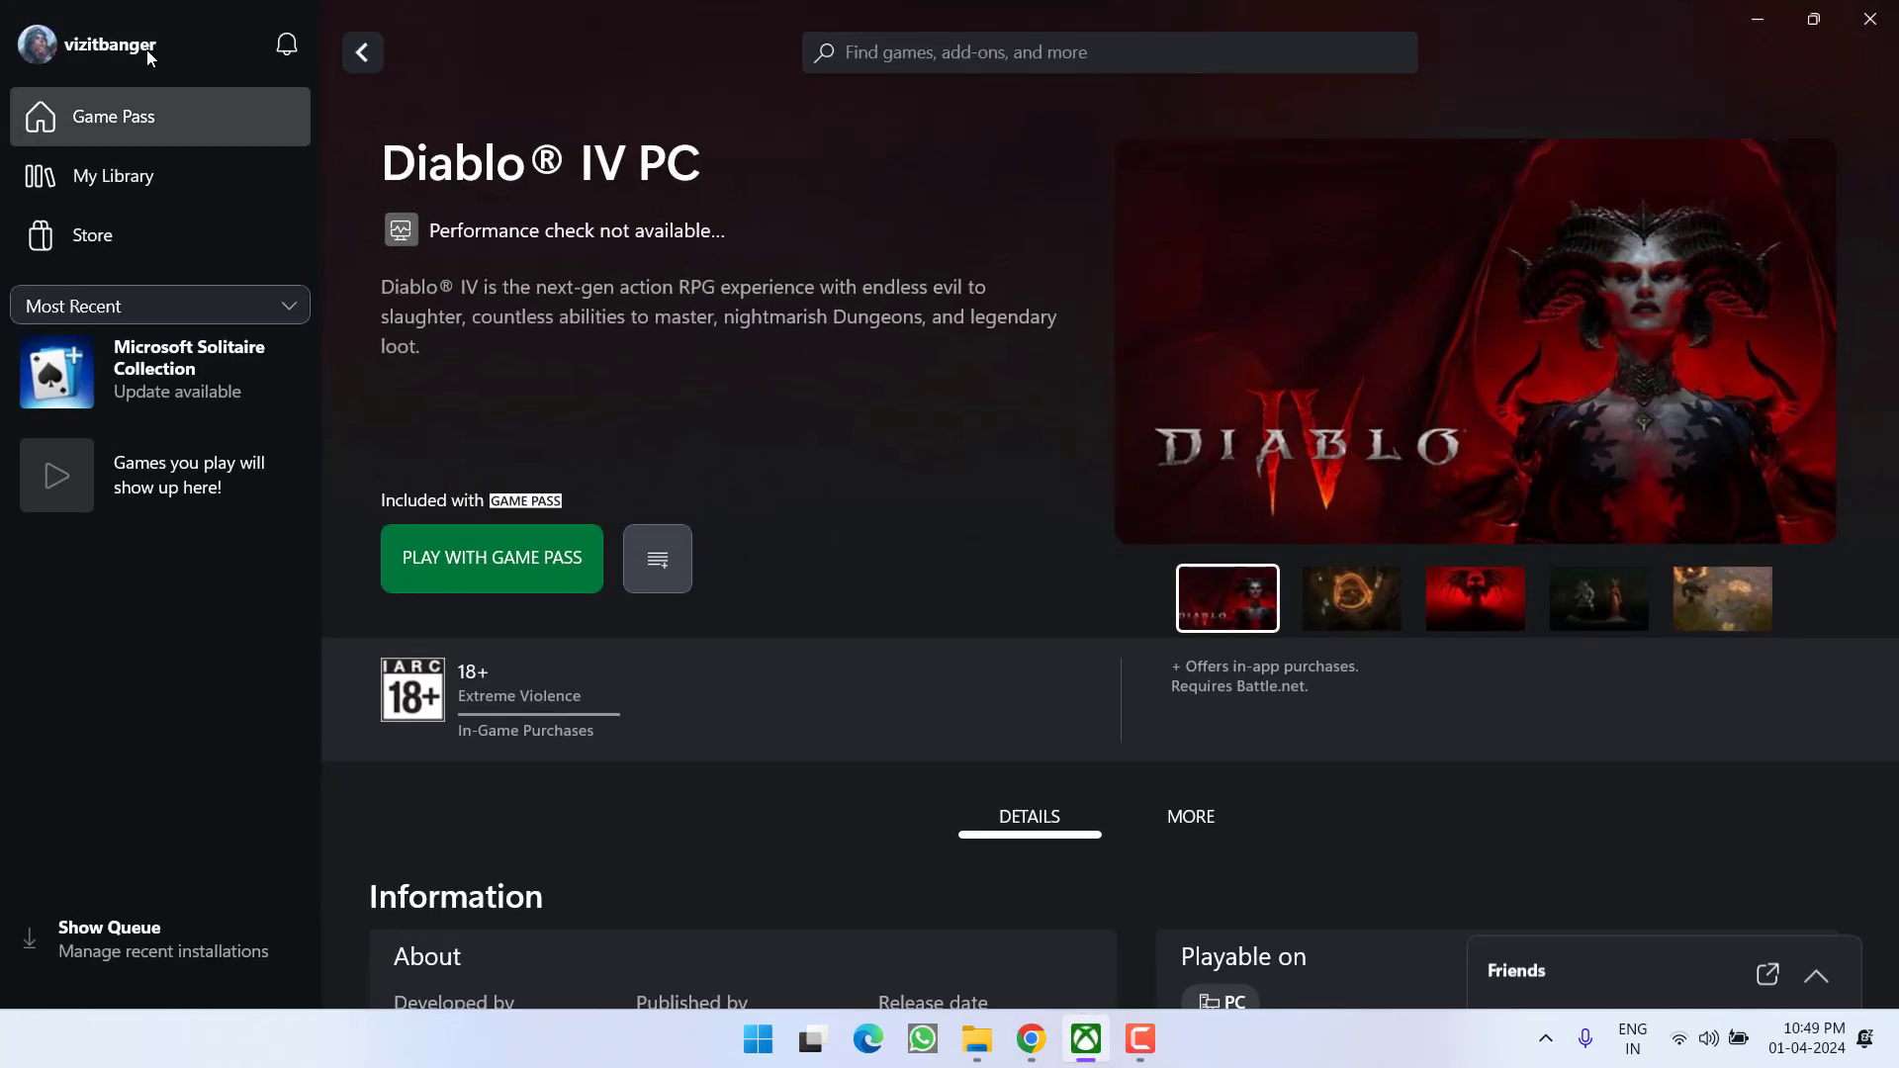
{"action": "left_click", "coordinate": [112, 44]}
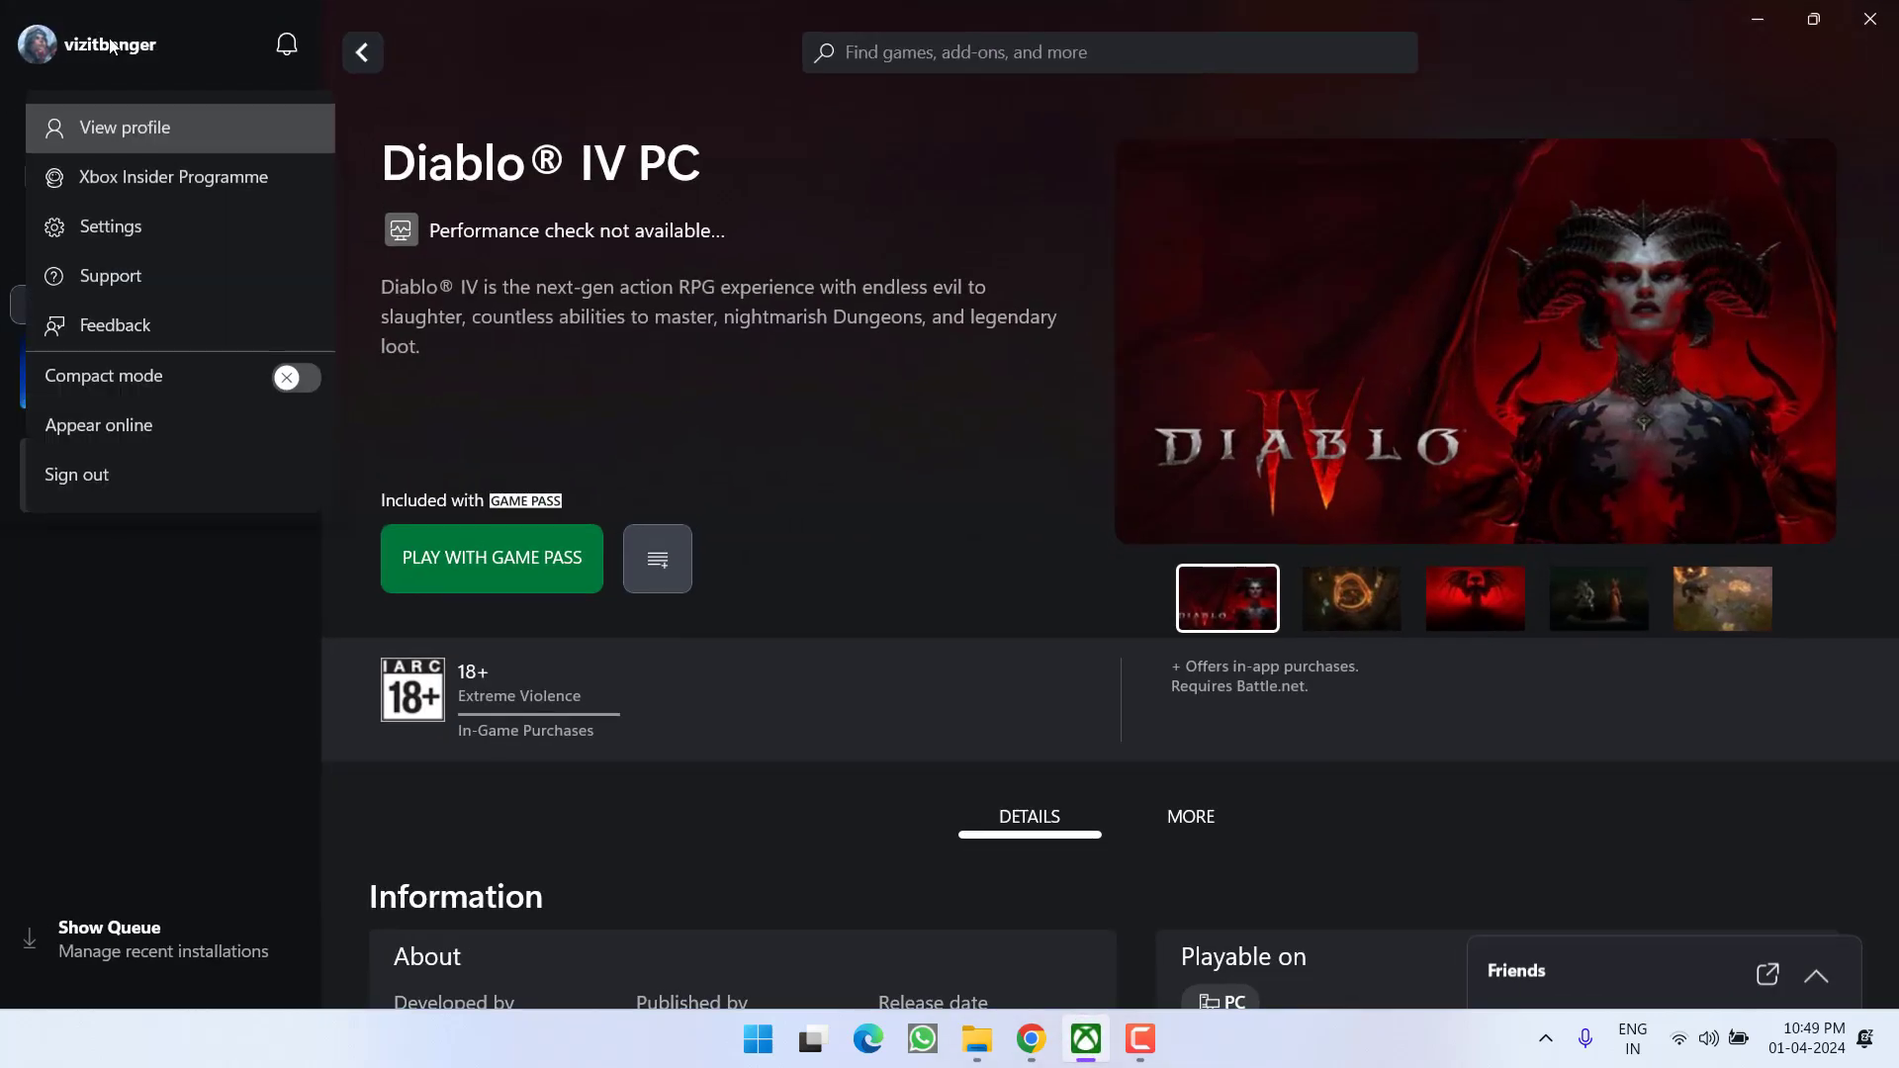
{"action": "left_click", "coordinate": [107, 227]}
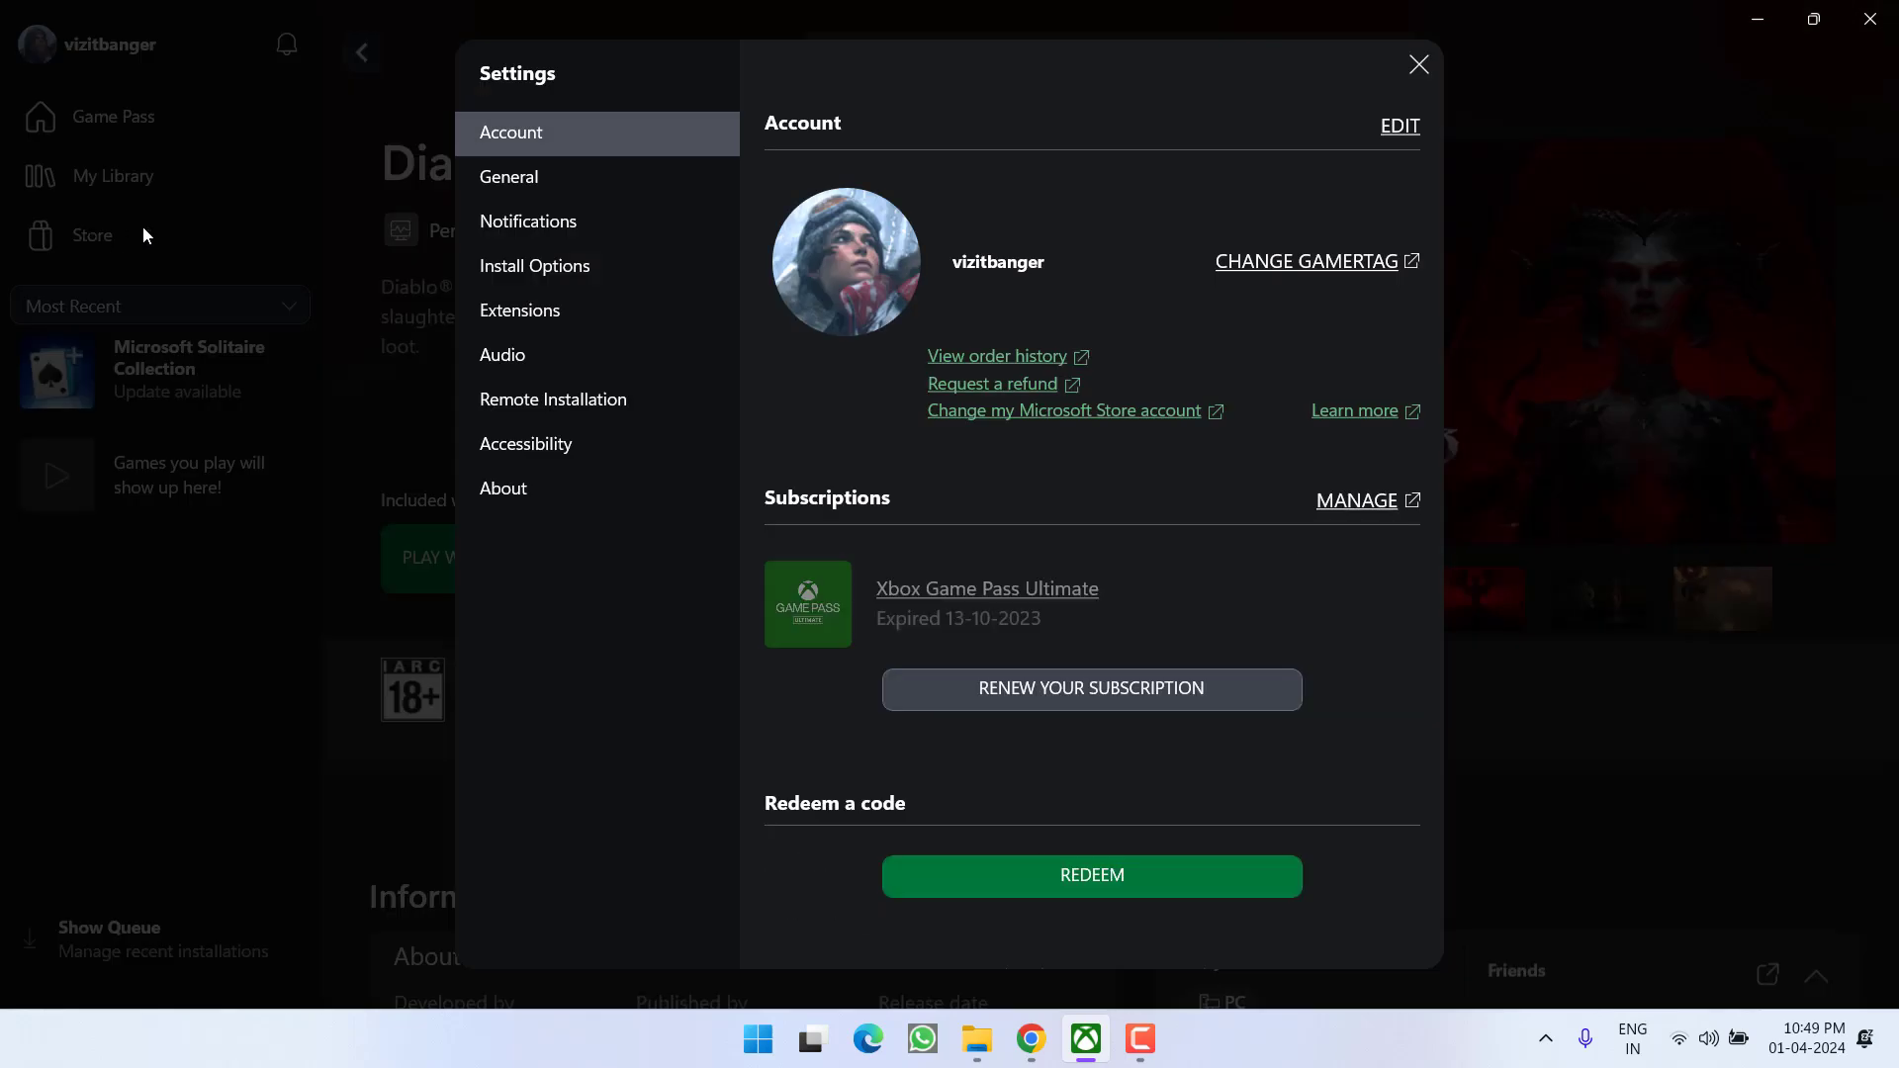
{"action": "left_click", "coordinate": [554, 311]}
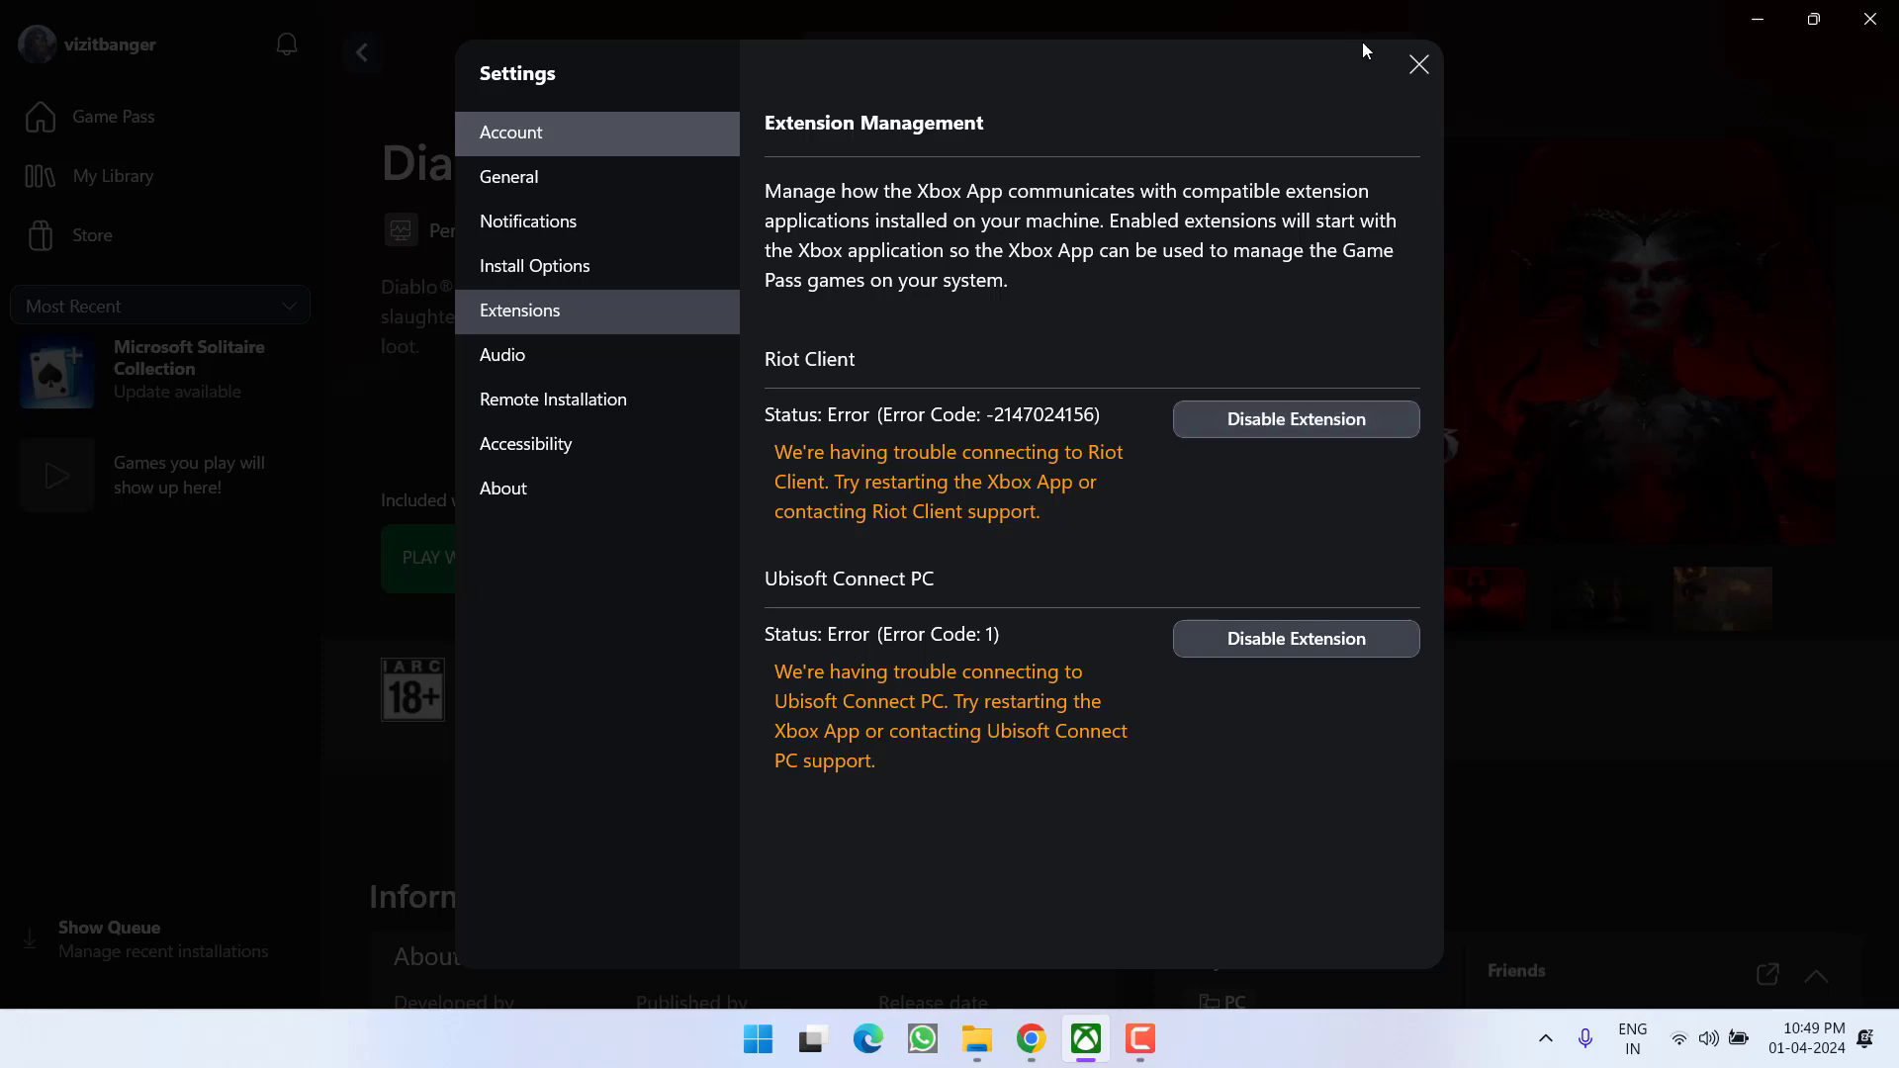
{"action": "left_click", "coordinate": [1412, 65]}
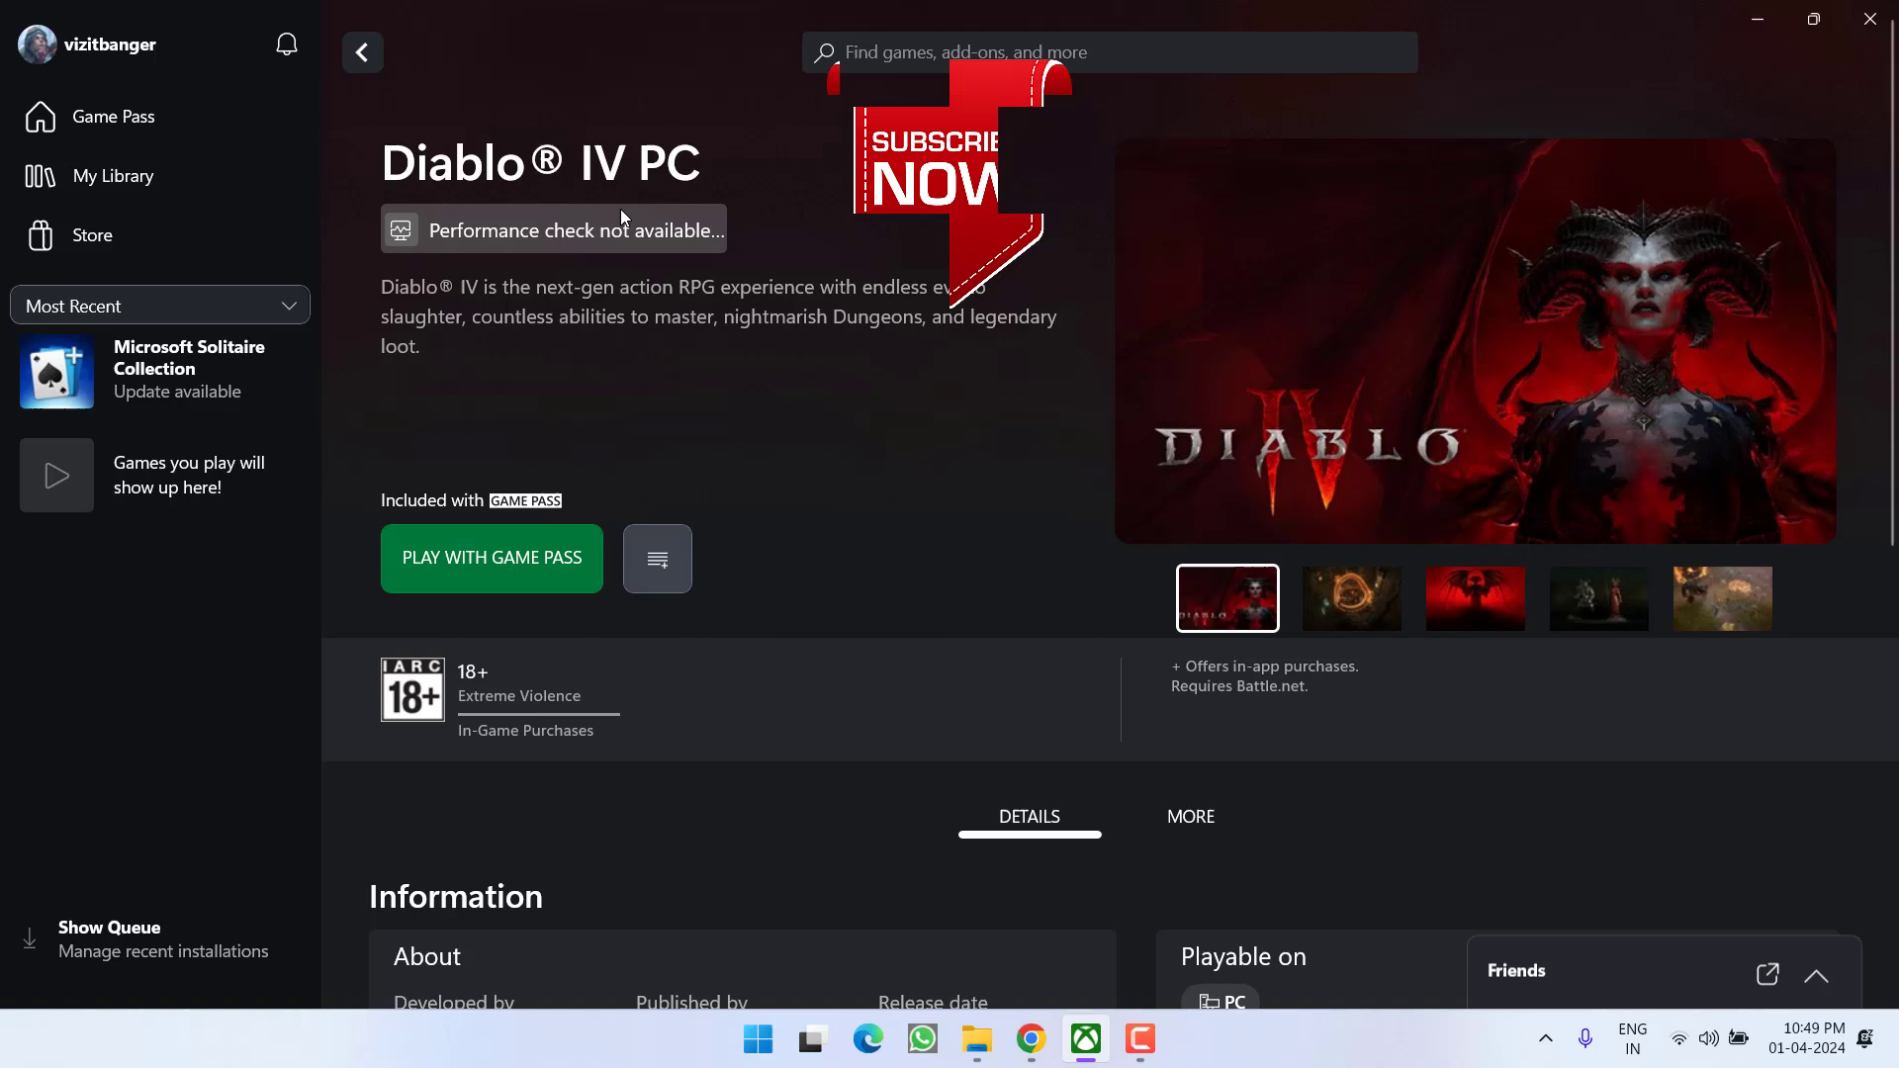
{"action": "left_click", "coordinate": [1869, 19]}
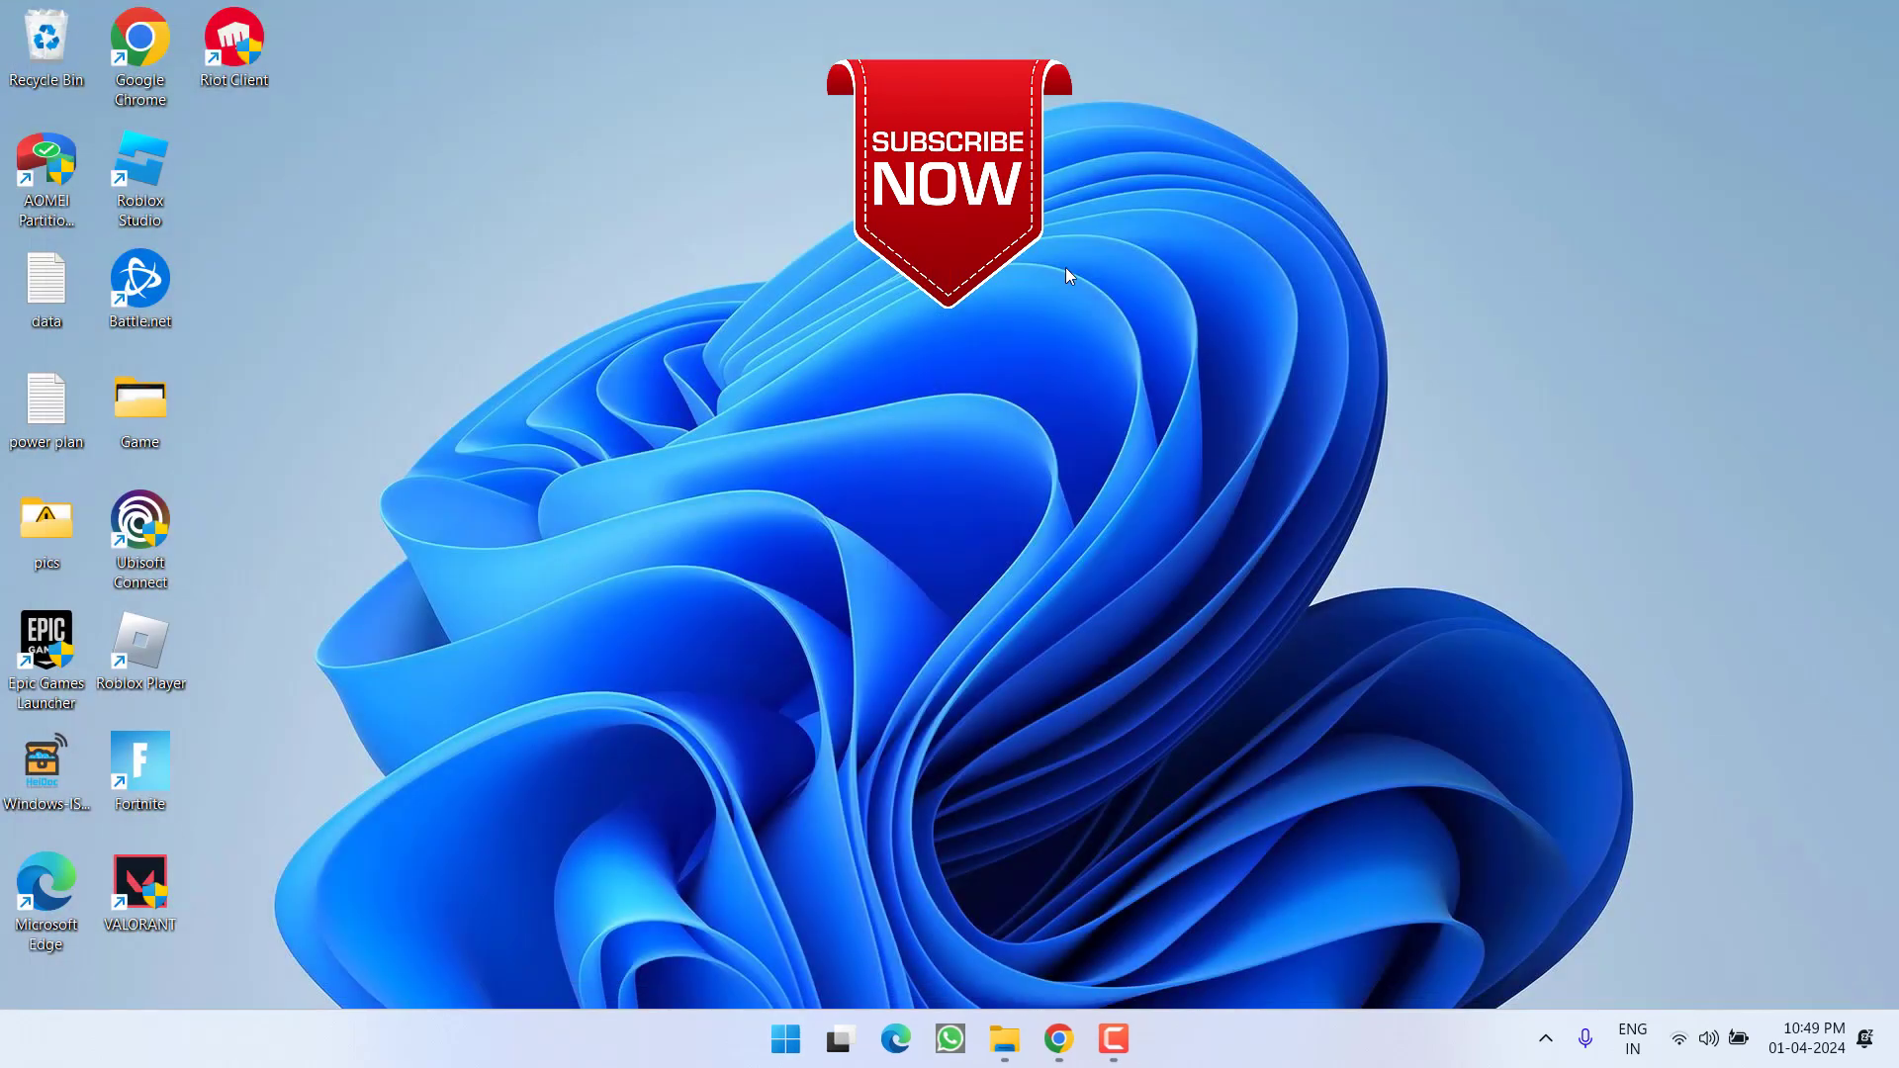